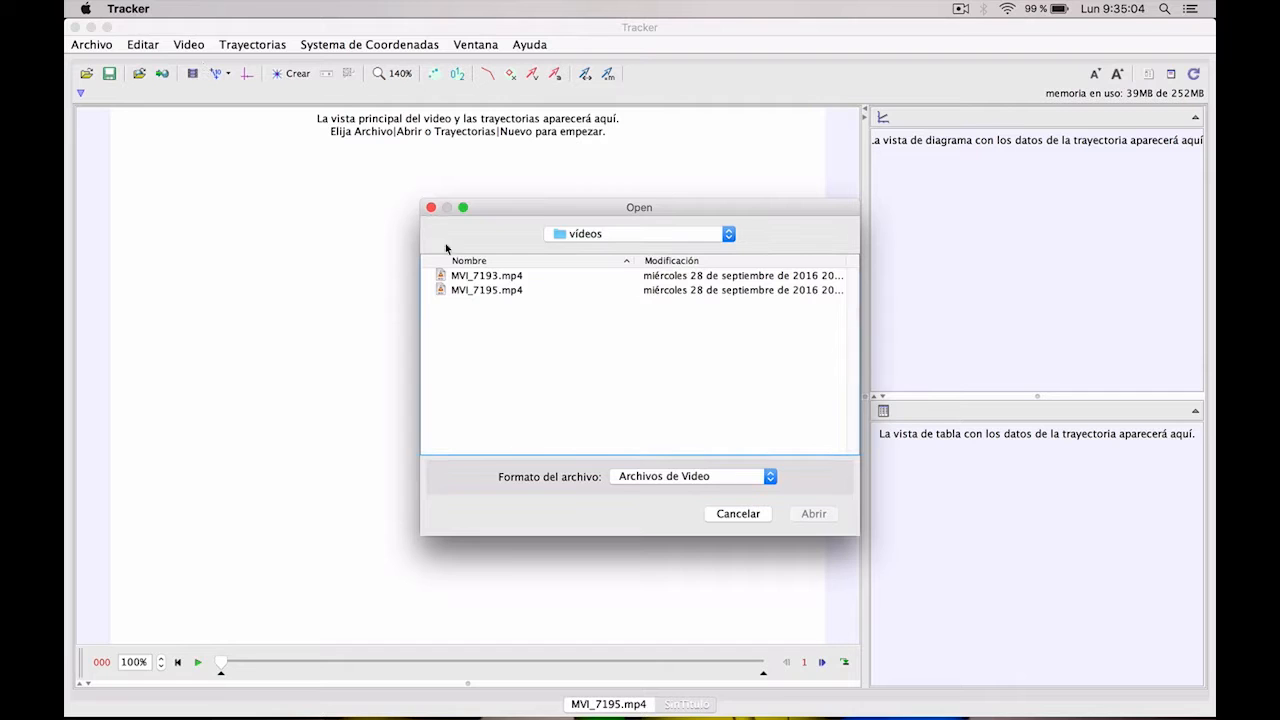
Open the video MVI_7195.mp4 and accept the variable frame duration notice
click(499, 292)
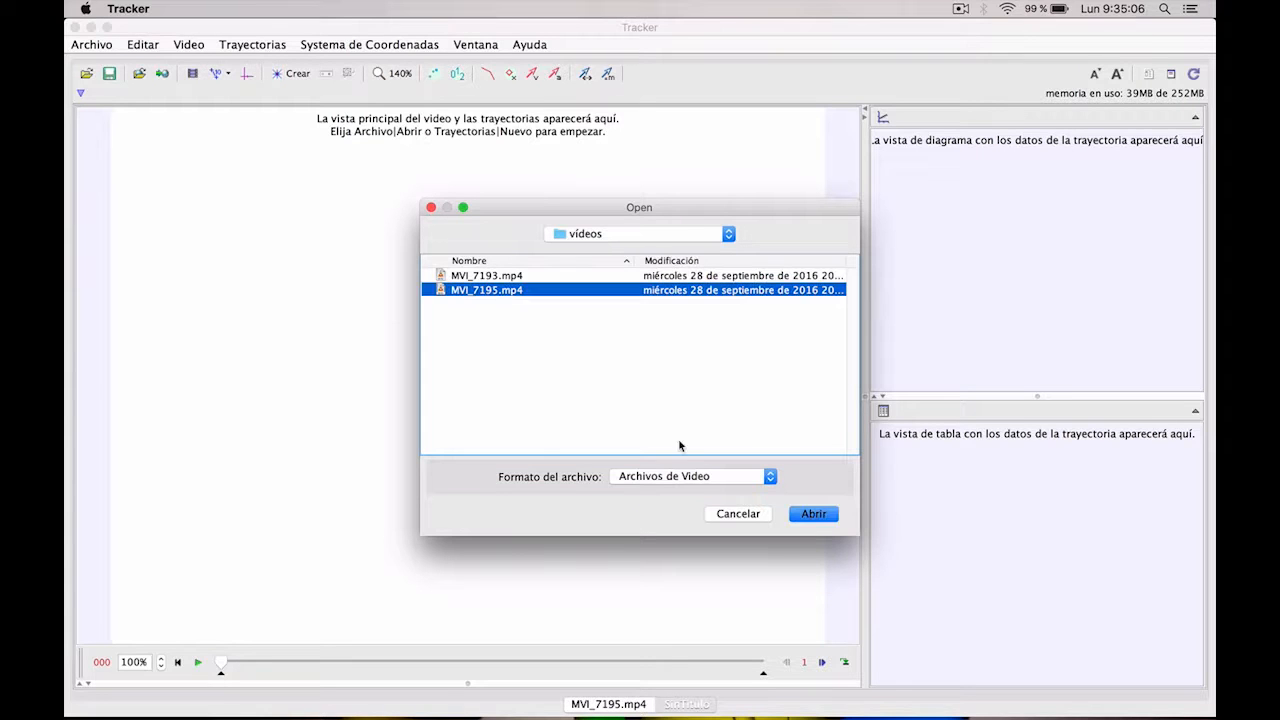
click(814, 514)
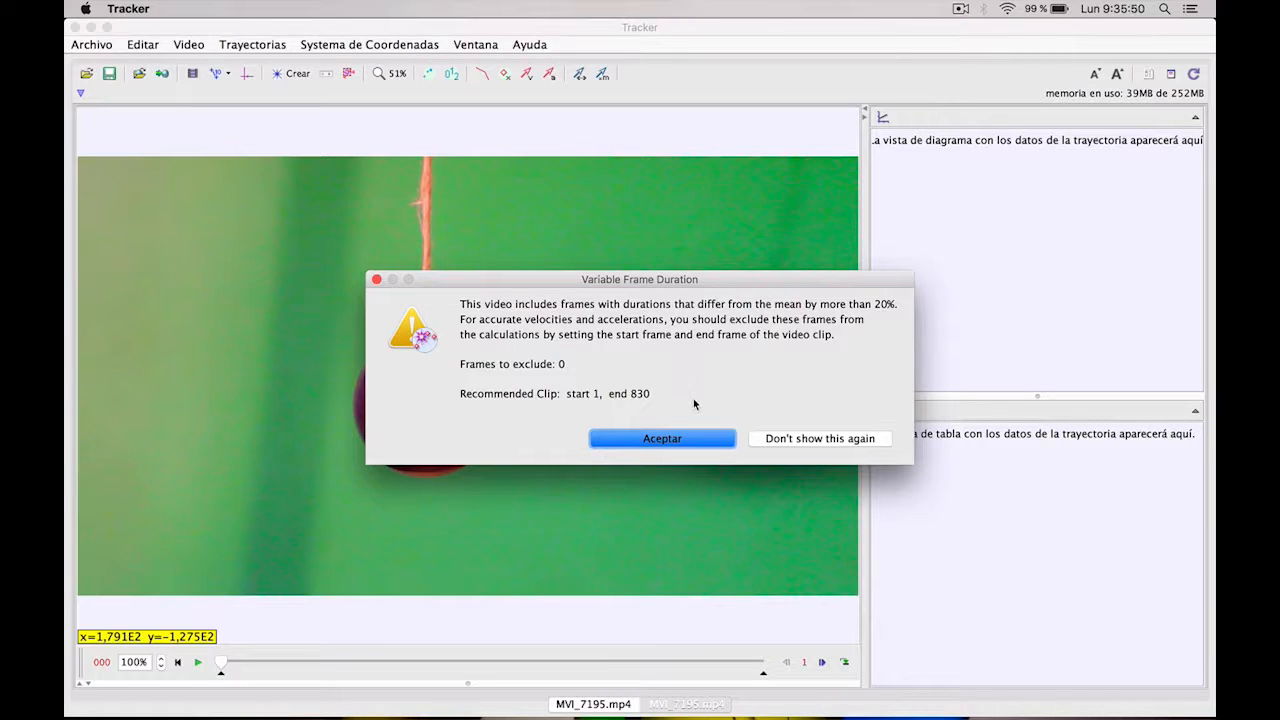
click(678, 438)
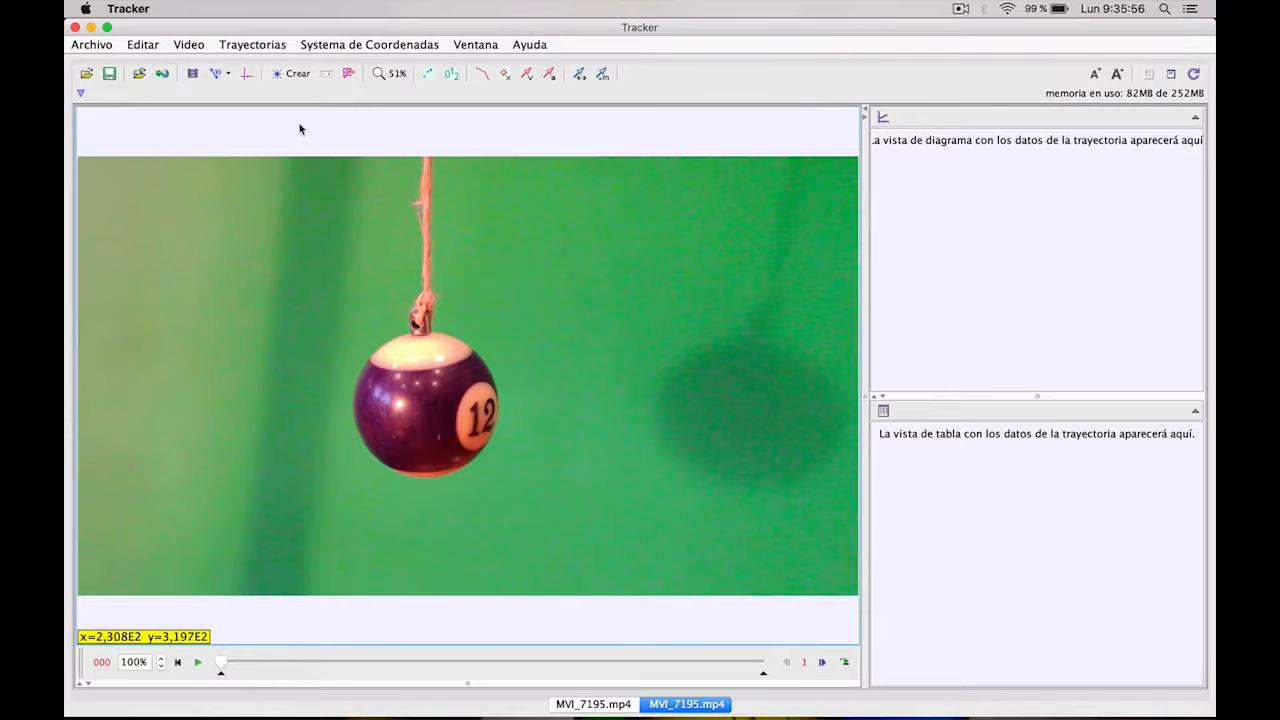
Show the coordinate axes, play the video to frame 50 and place the origin at about pixel x 867,5, y 402,3
click(249, 74)
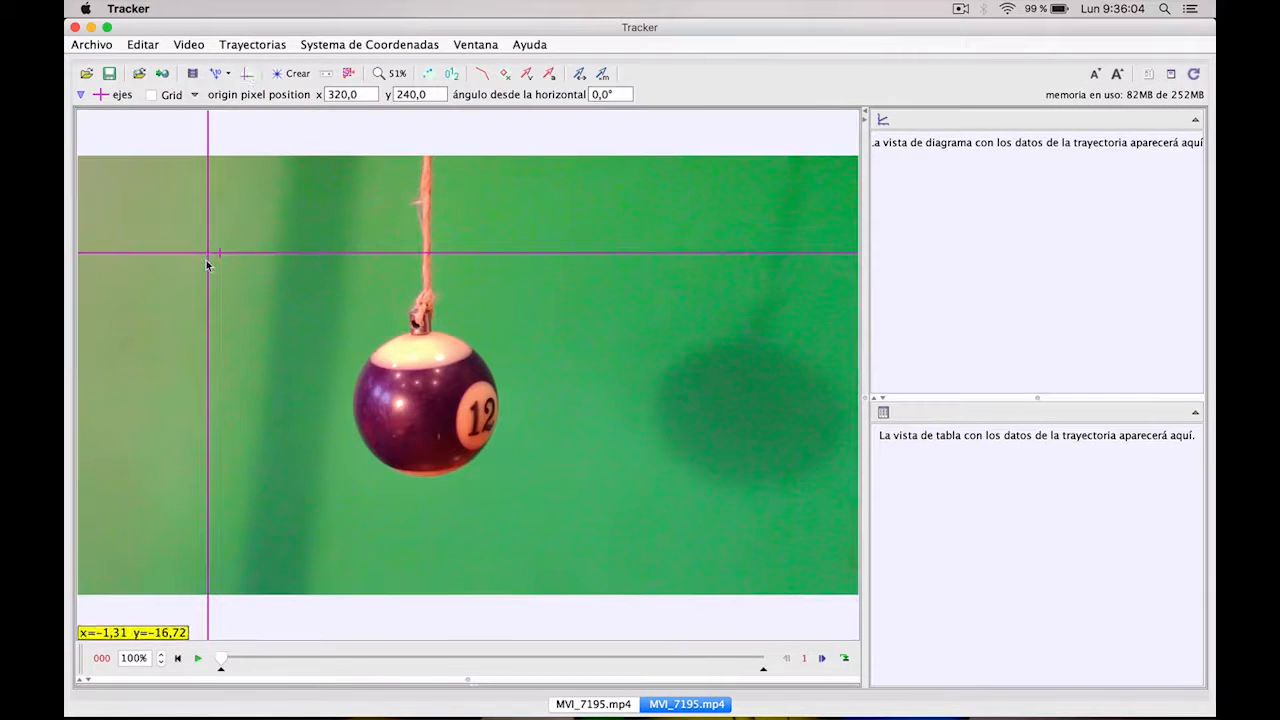
drag(208, 259, 384, 327)
click(198, 658)
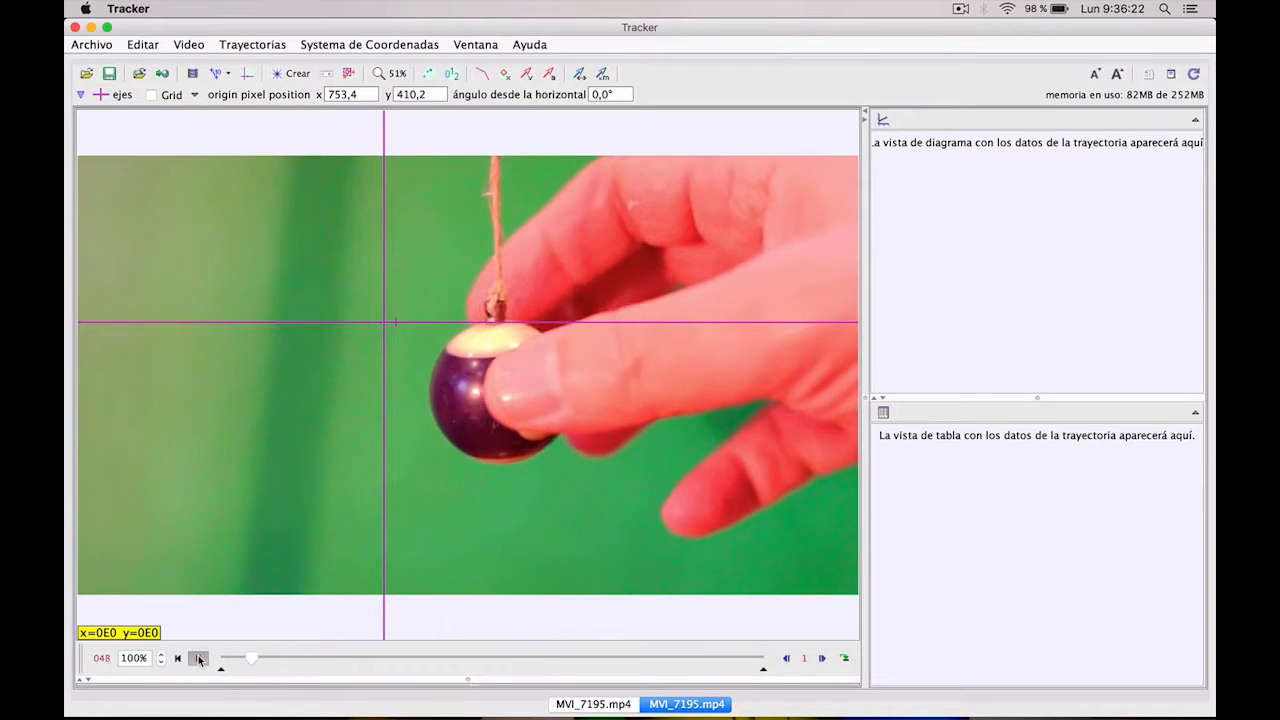
click(198, 658)
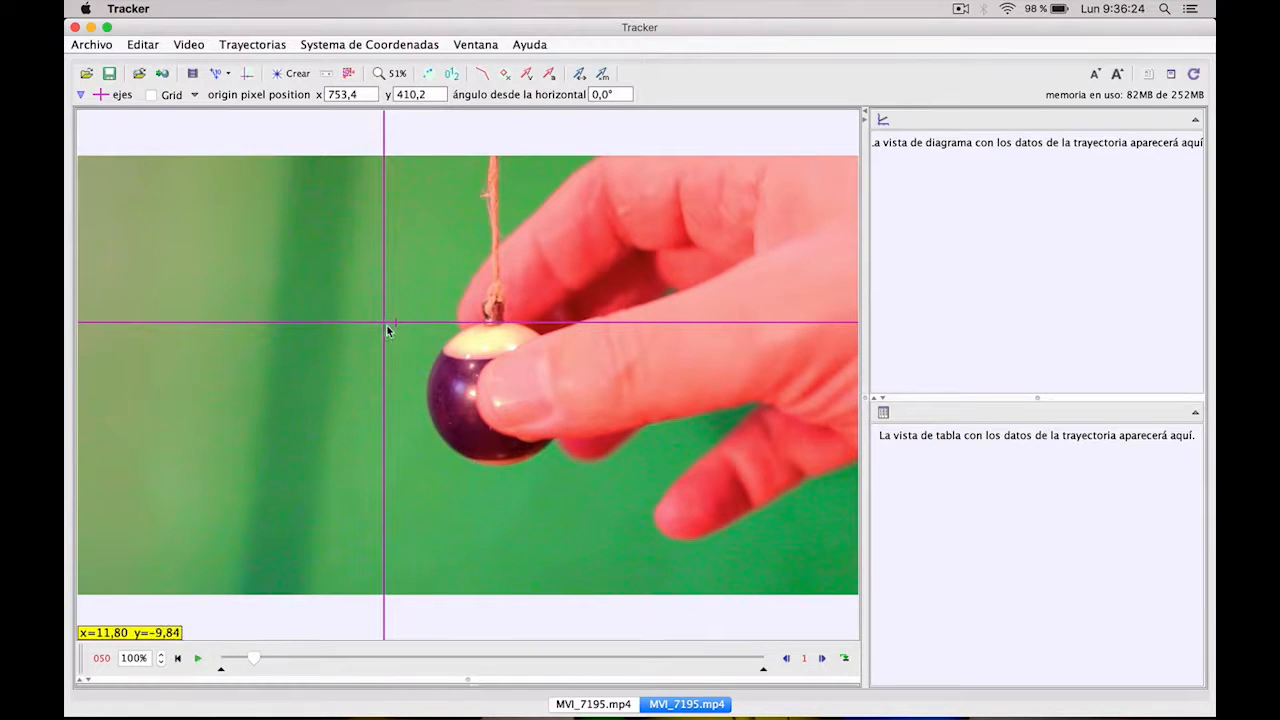
drag(398, 327, 432, 323)
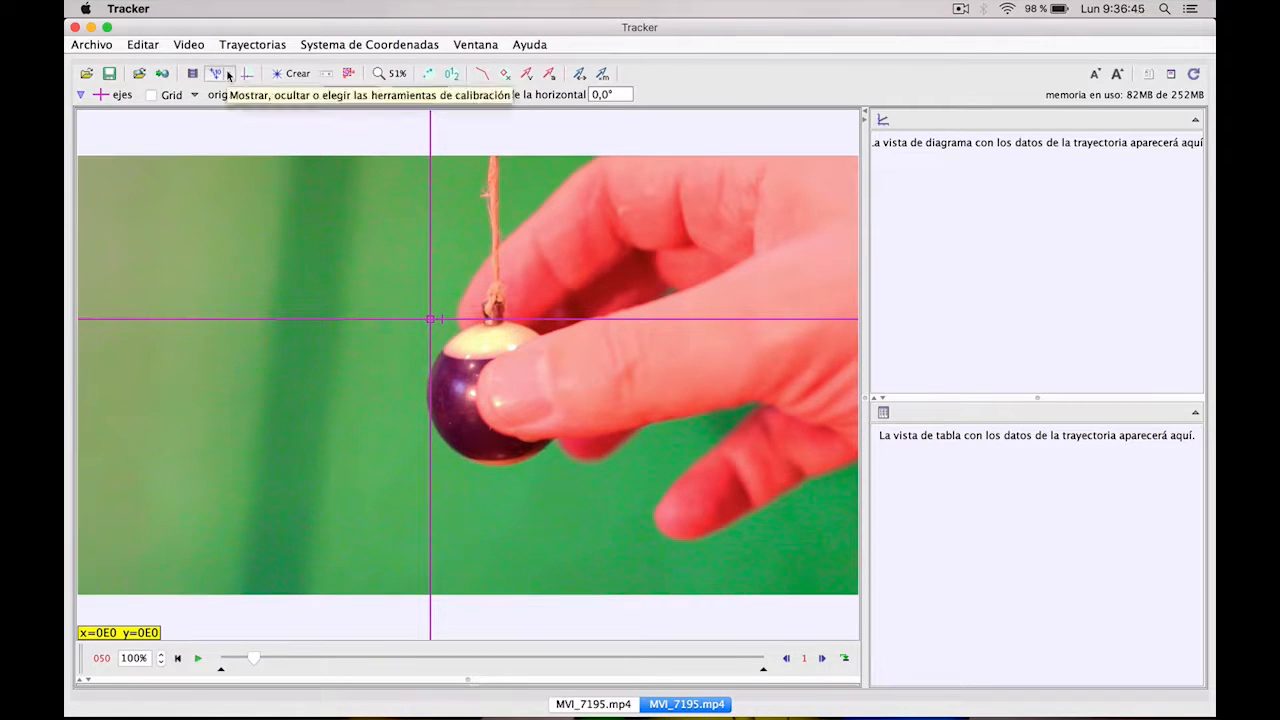
Create a calibration stick spanning the ball's vertical diameter, from its upper edge to its lower edge
click(228, 75)
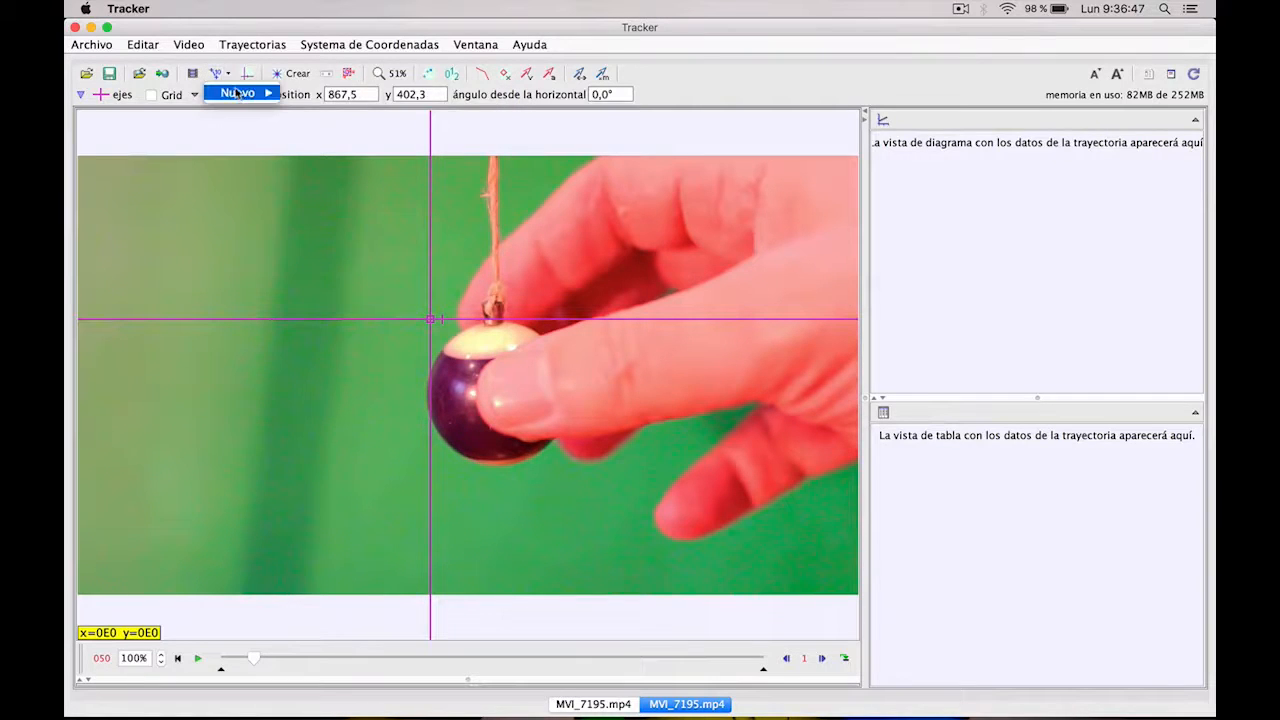
mouse_move(252, 92)
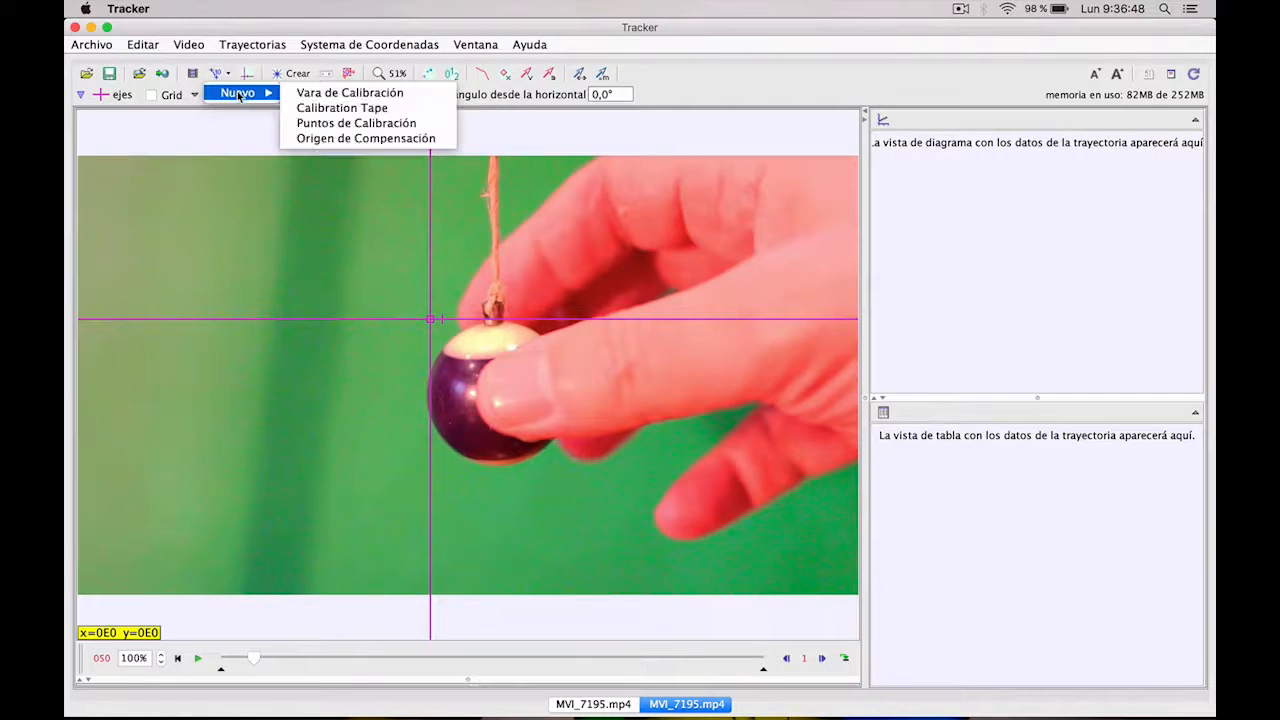
click(314, 100)
drag(446, 370, 492, 327)
drag(489, 375, 494, 463)
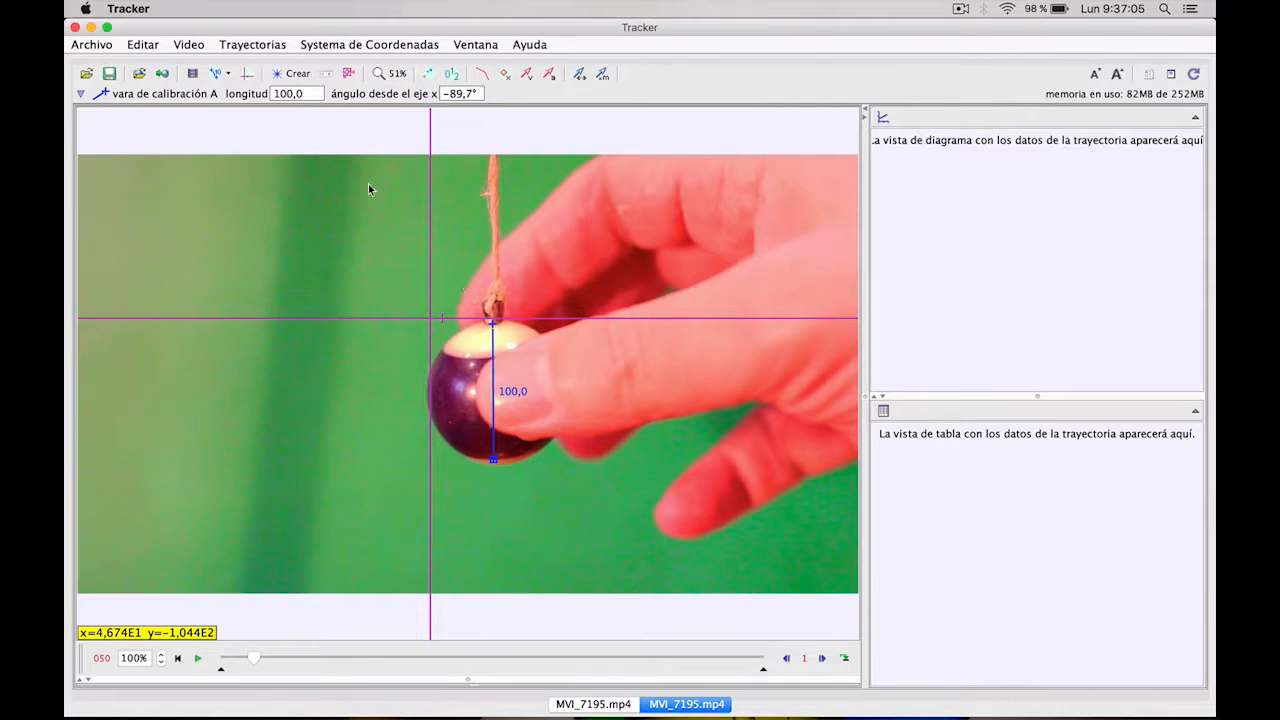
Set the calibration stick's length to 3 and move the stick off the ball onto the green background beside it
click(299, 94)
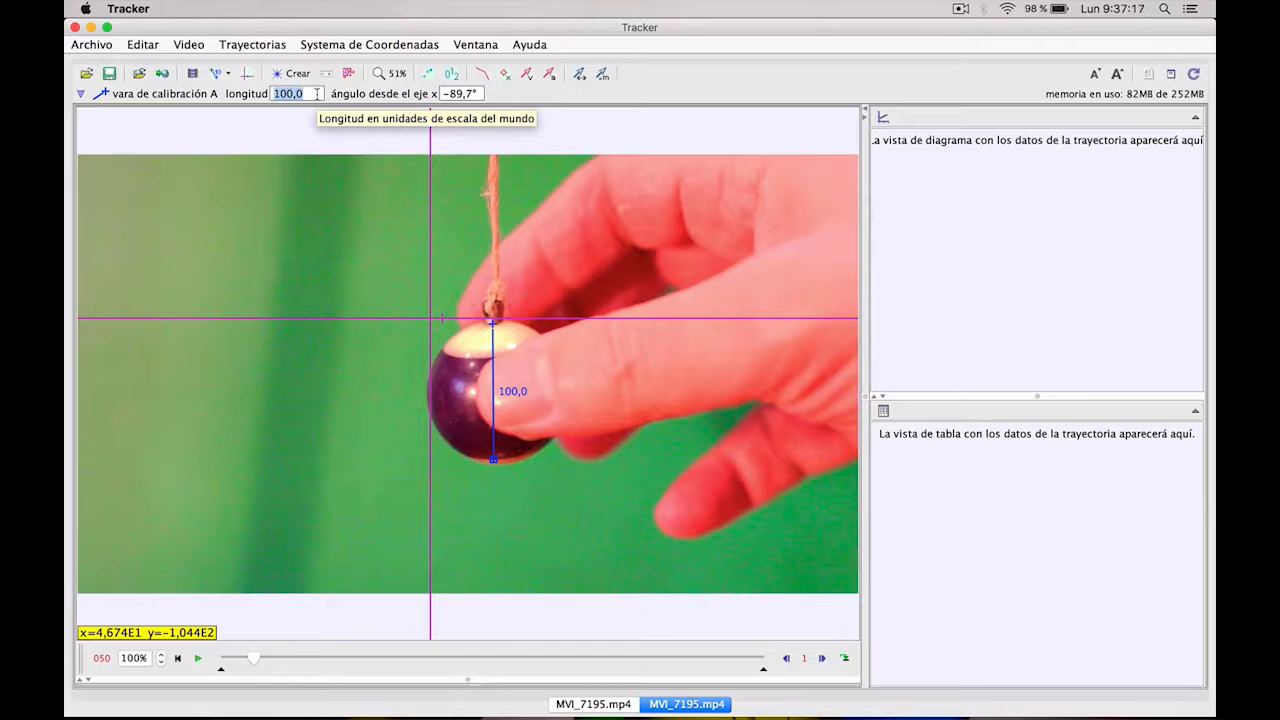
text(3)
key(Return)
drag(492, 362, 320, 430)
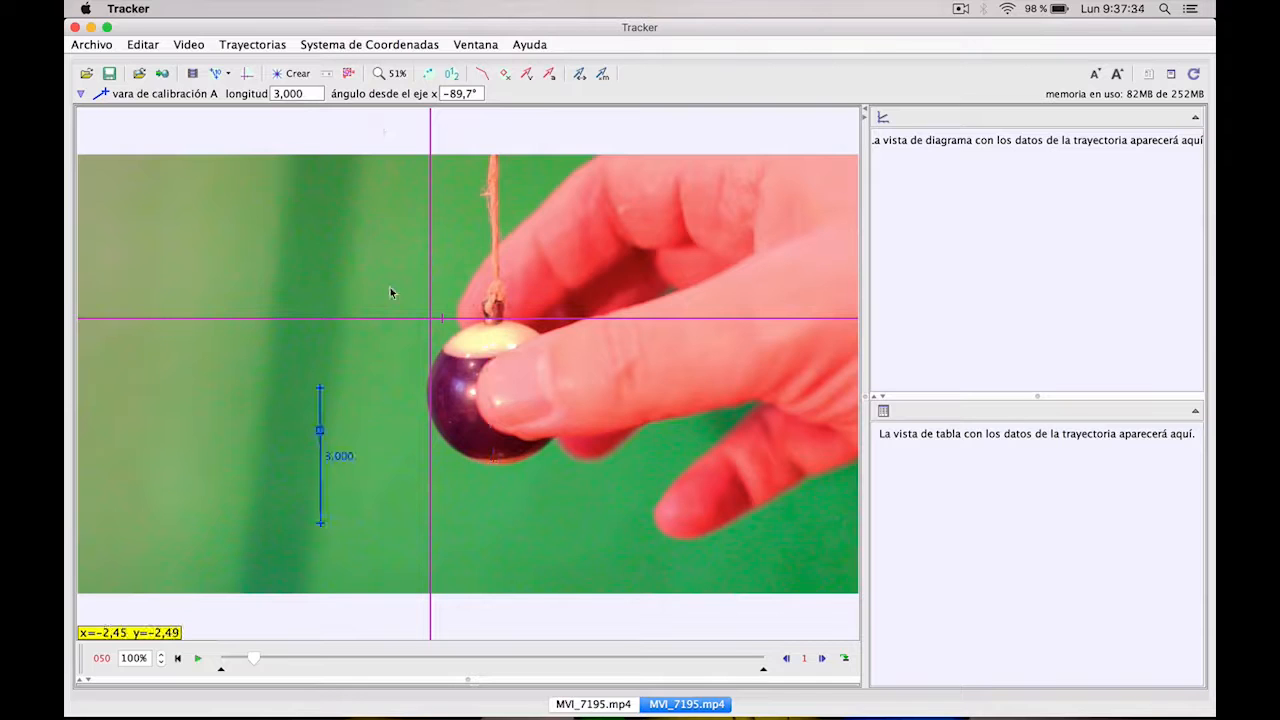
Create a point mass track and view the variables available for the diagram's vertical axis
click(297, 74)
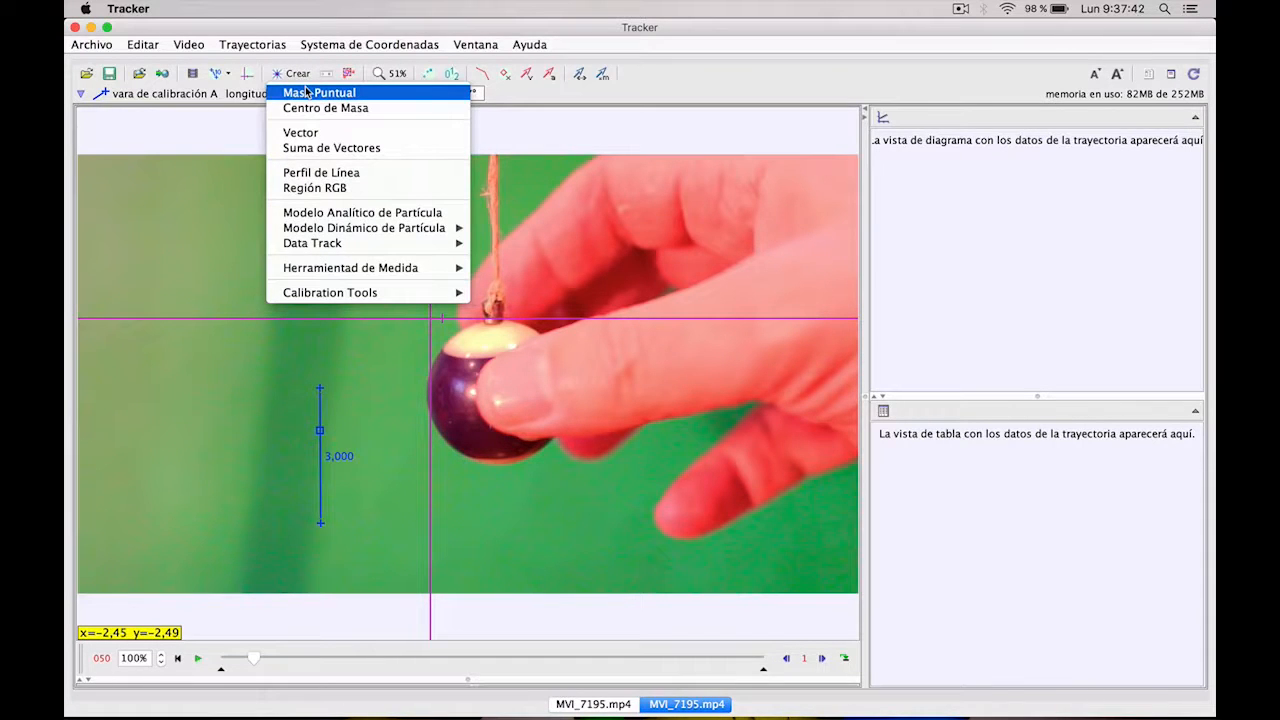
click(307, 93)
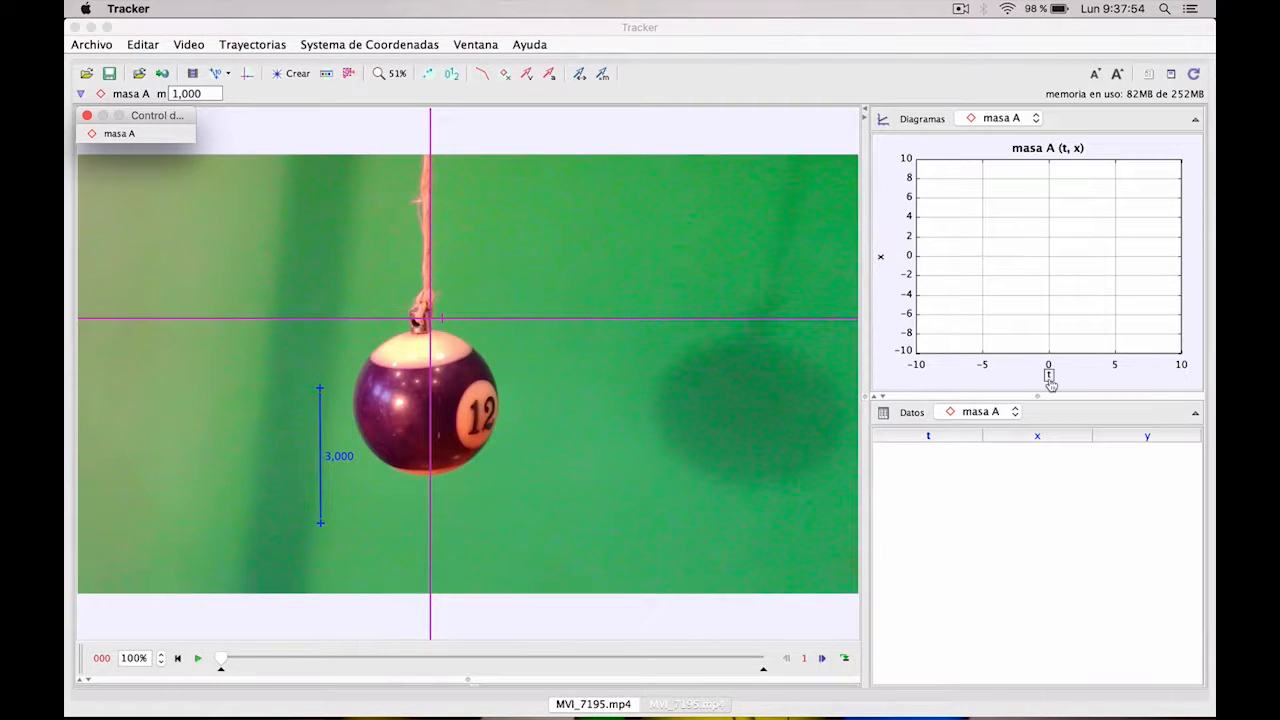
click(884, 258)
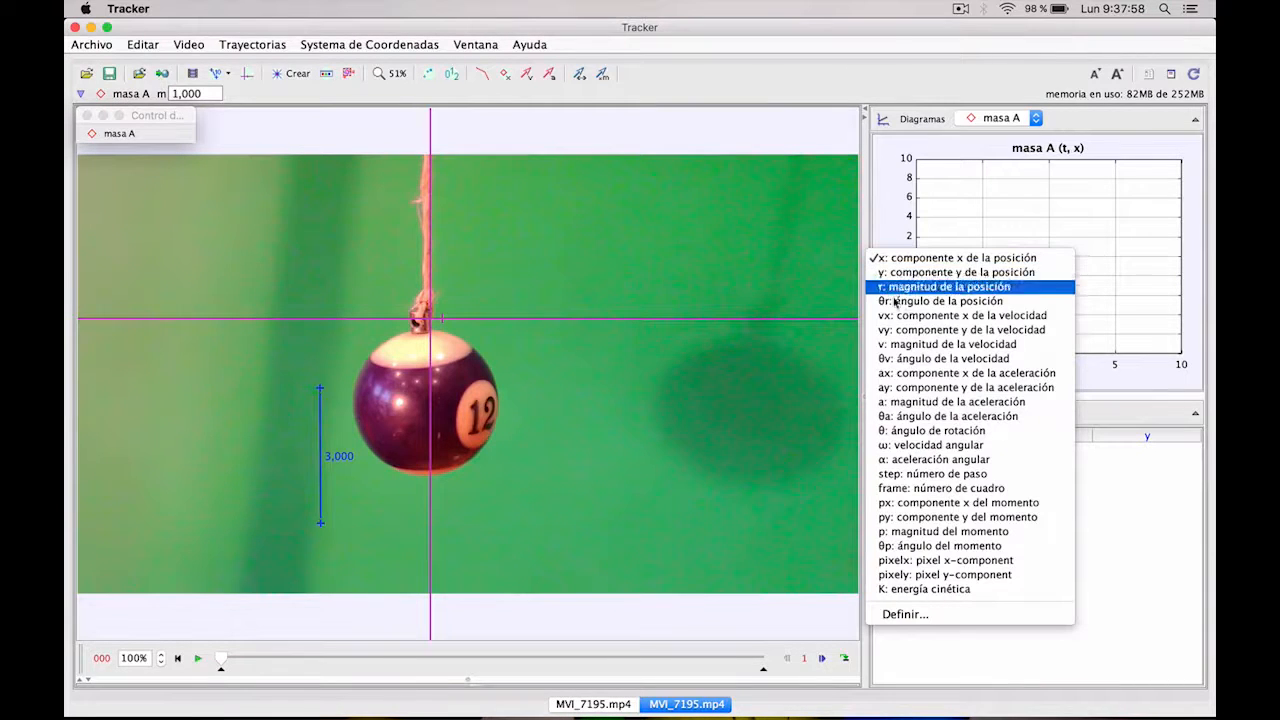
click(886, 217)
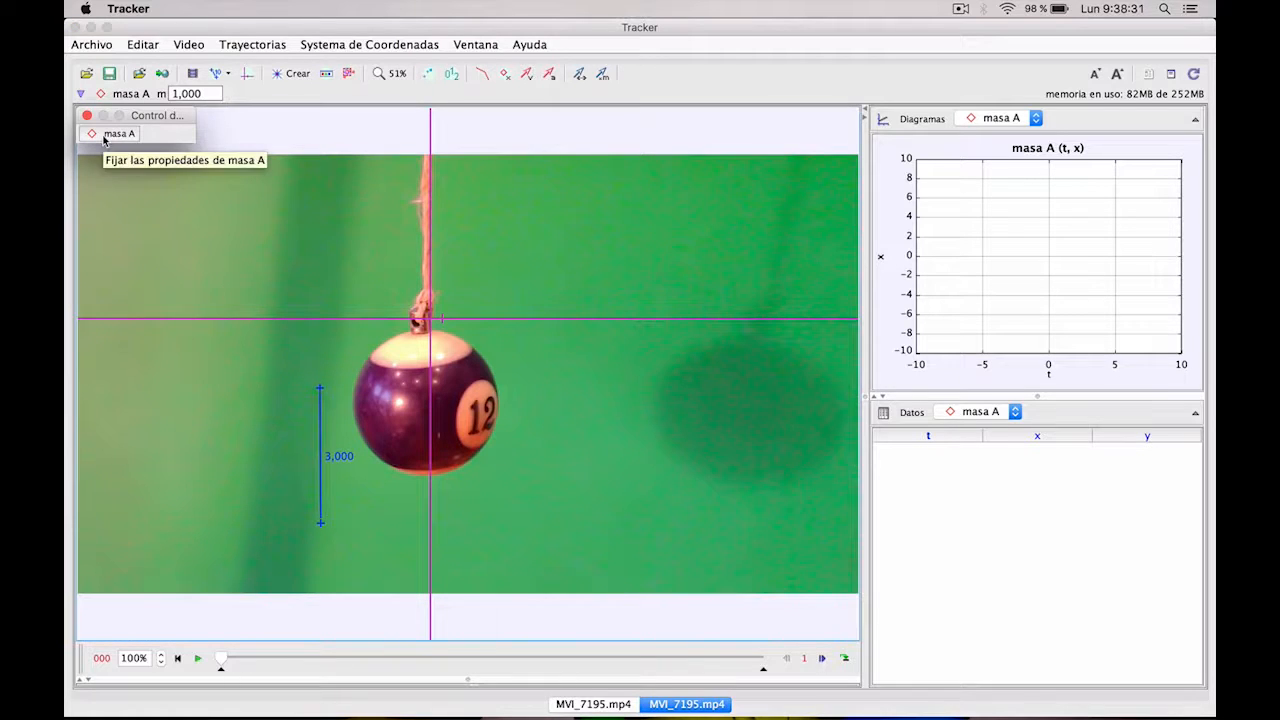
Rename the point mass track as "péndulo simple"
click(104, 136)
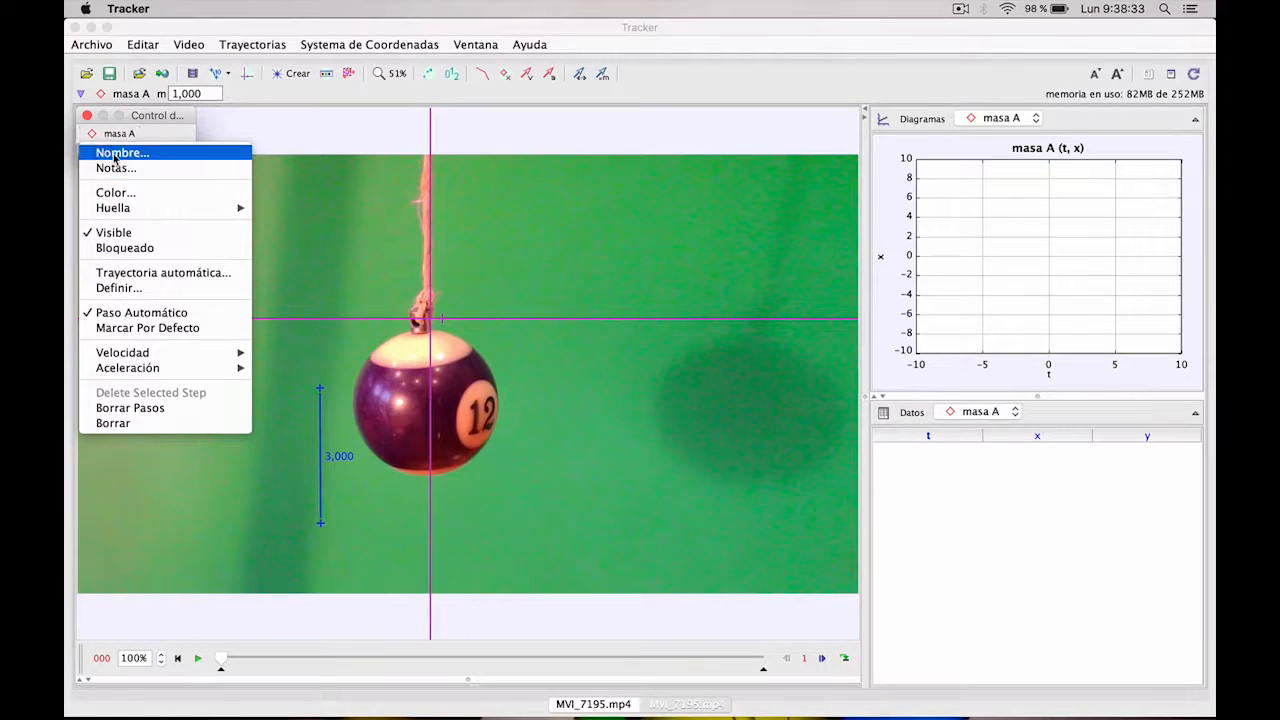
click(115, 153)
text(péndul)
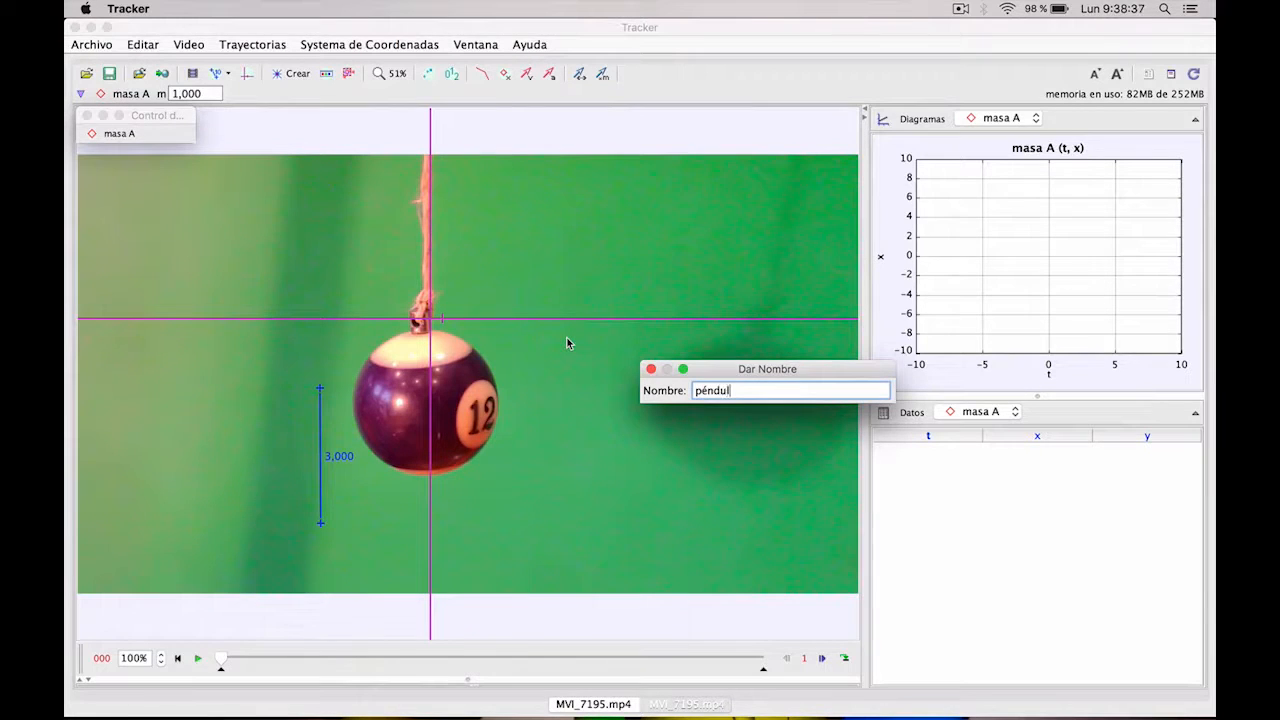
text(o simple)
key(Return)
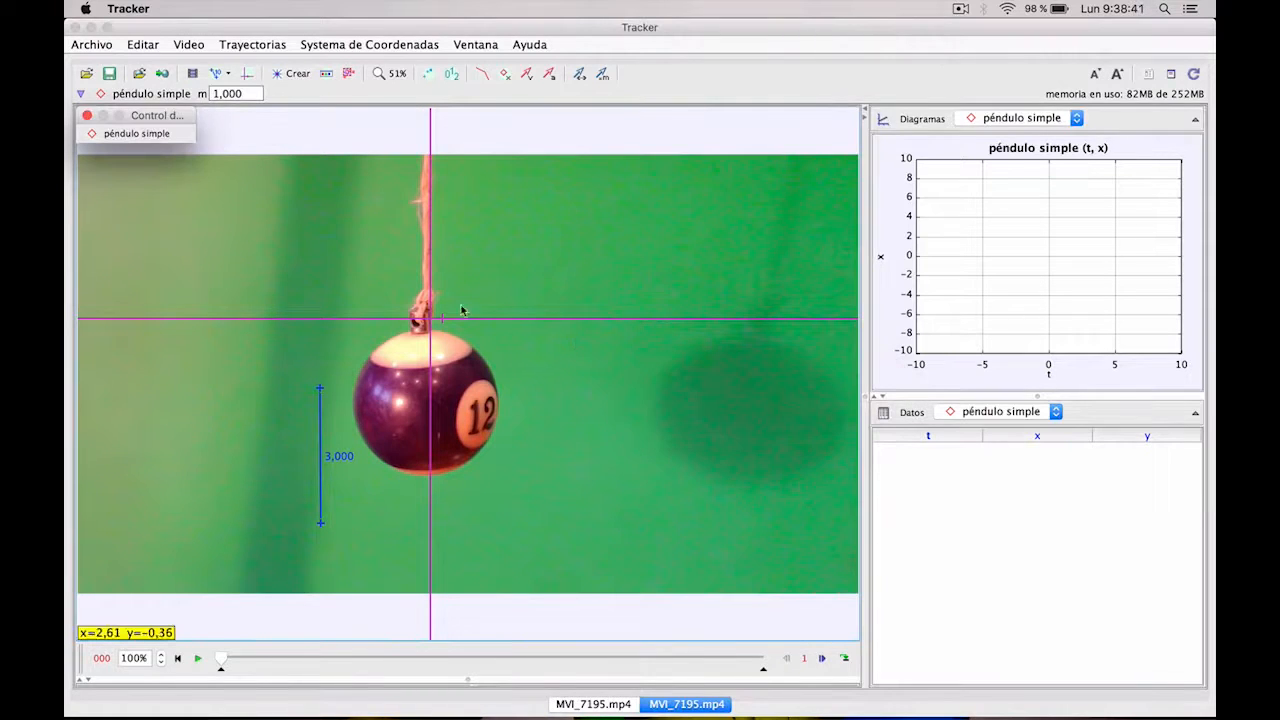
Start automatic tracking for the péndulo simple track and go to frame 125 of the video
click(116, 138)
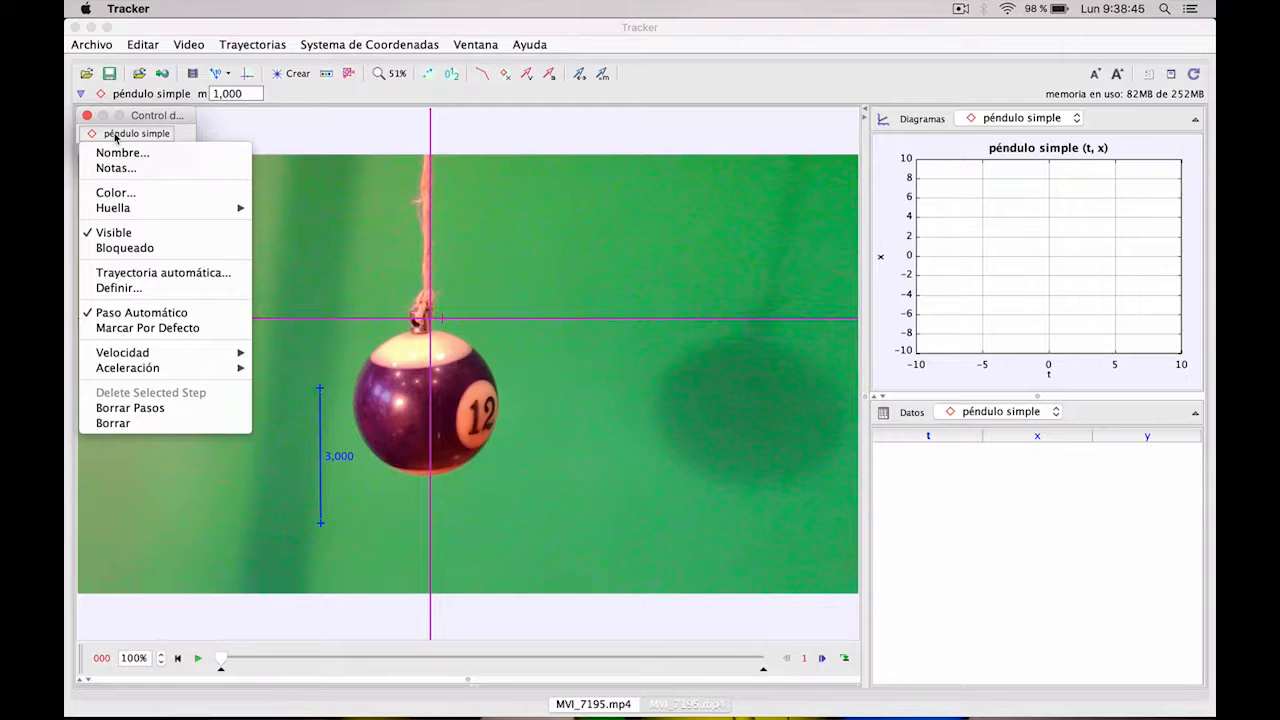
click(145, 273)
drag(913, 114, 814, 135)
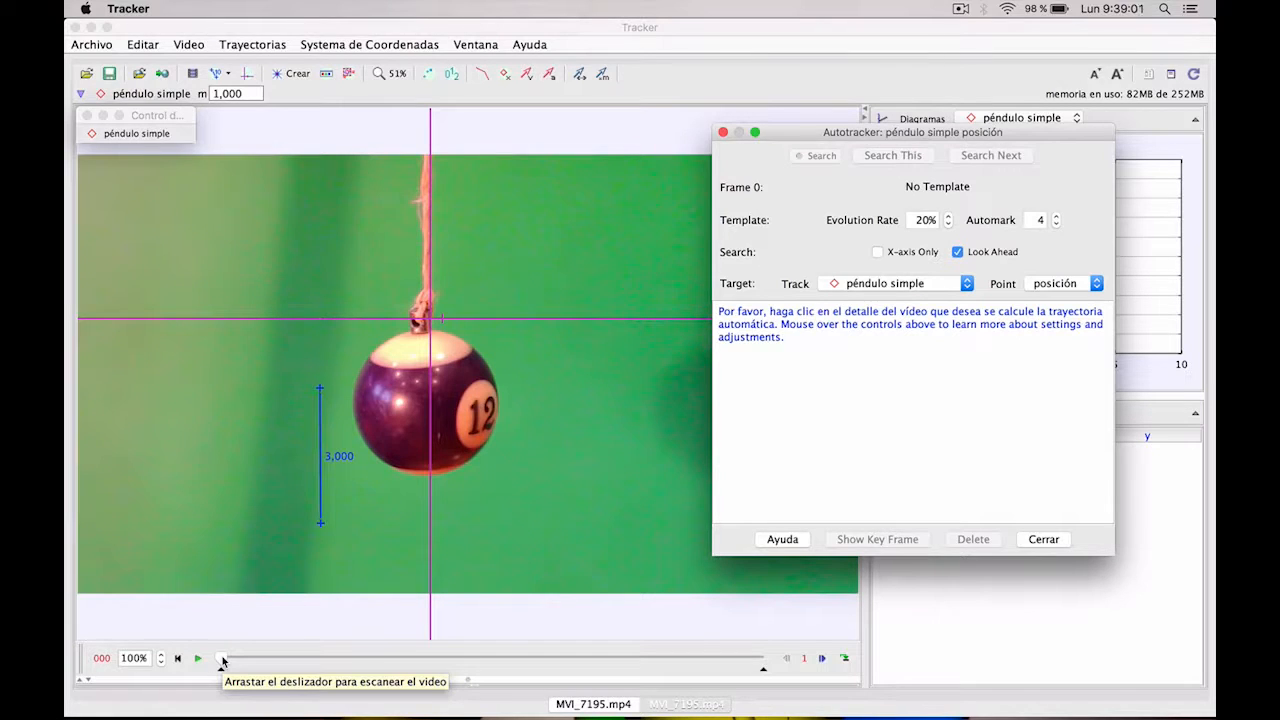
drag(222, 661, 312, 654)
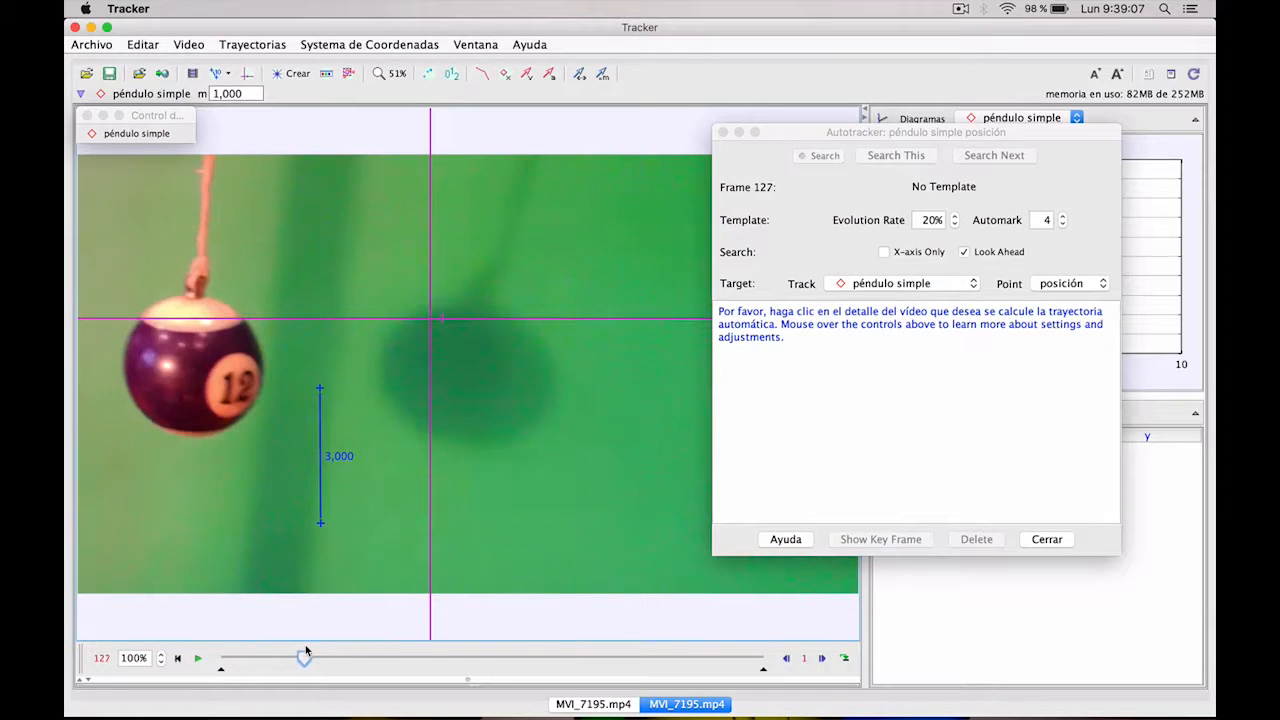
click(788, 659)
click(788, 659)
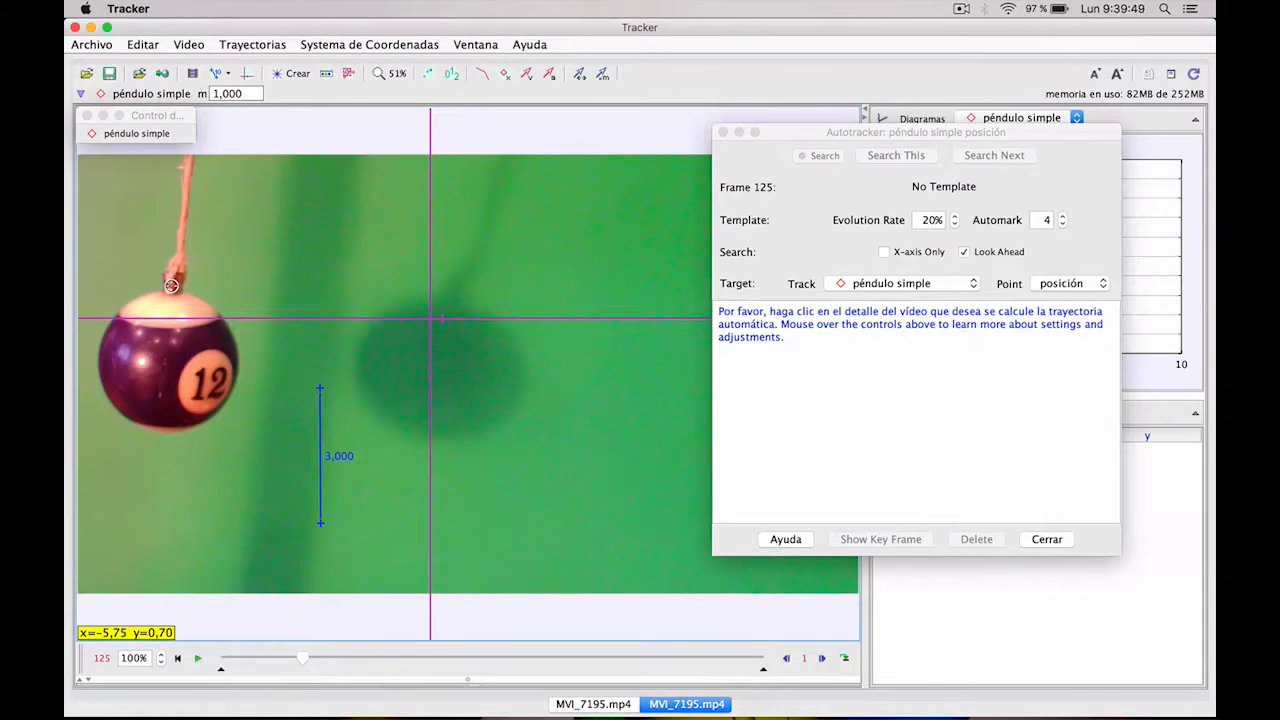
Define the key frame template on the metal fitting above the ball at frame 125, enlarging the search area and the template circle around it
ctrl+shift+click(170, 286)
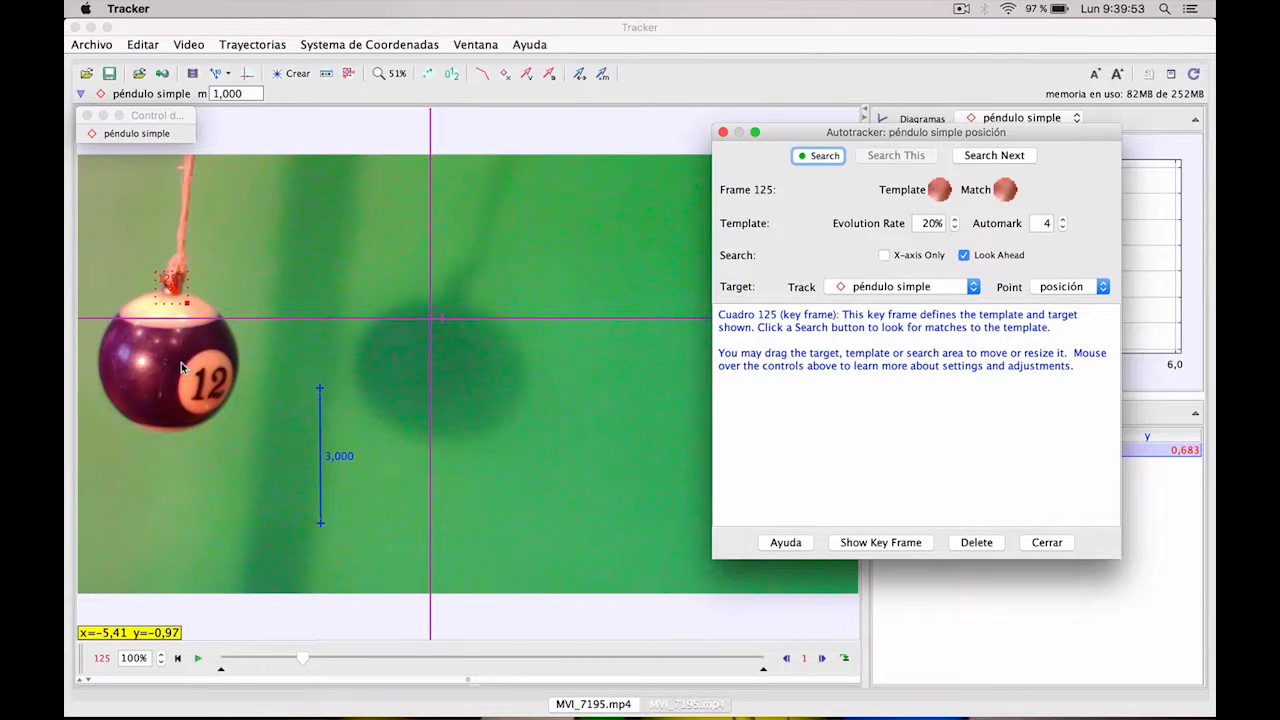
scroll(156, 353, up, 5)
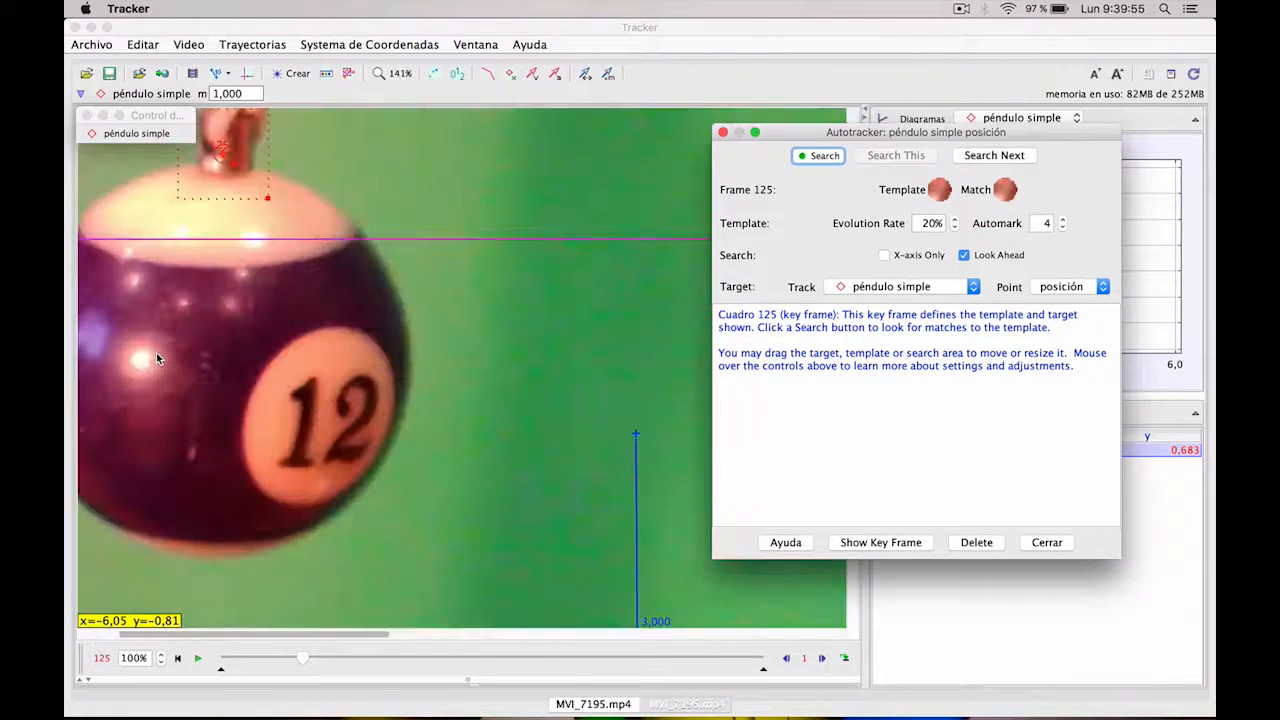
drag(337, 261, 340, 355)
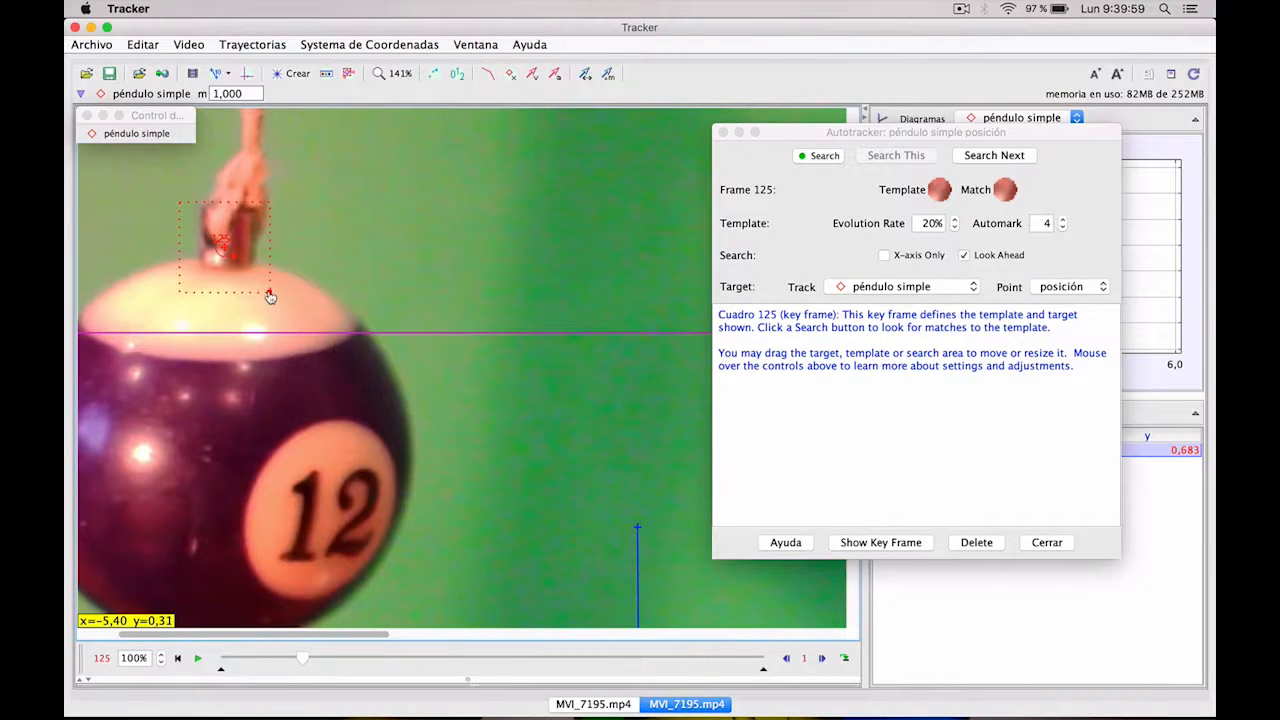
drag(270, 295, 314, 329)
drag(237, 263, 253, 285)
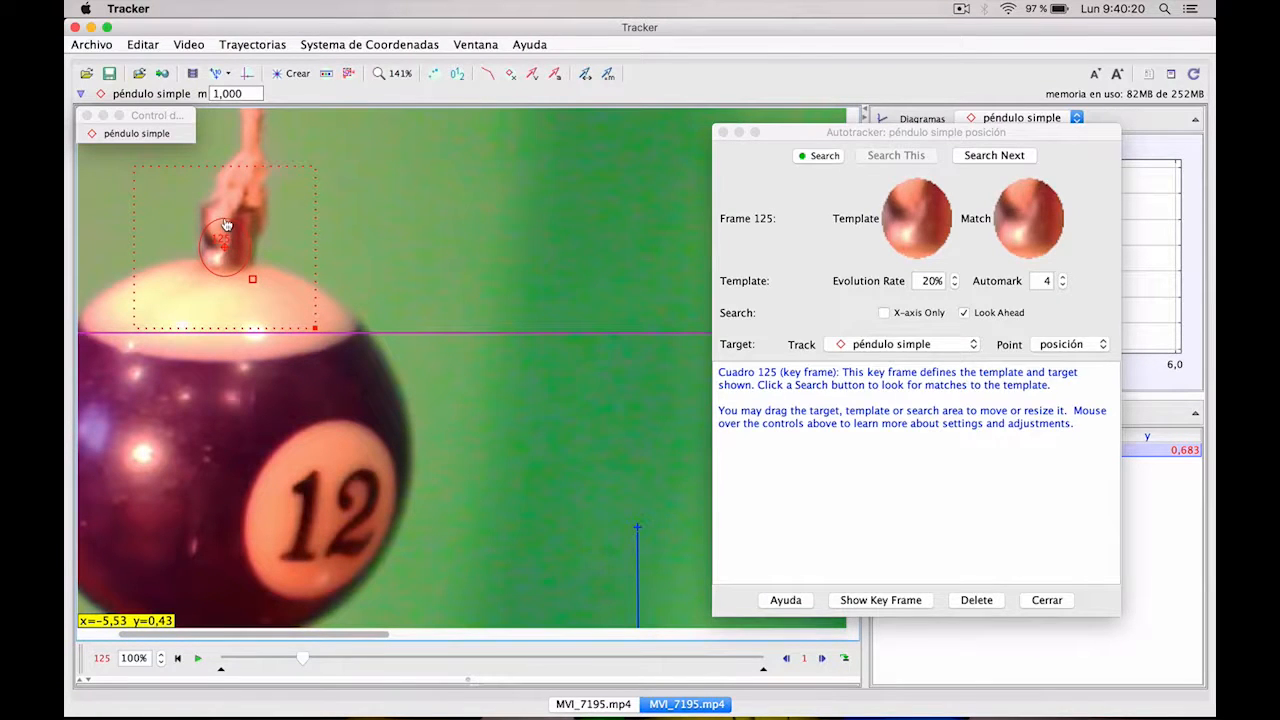
drag(226, 219, 226, 214)
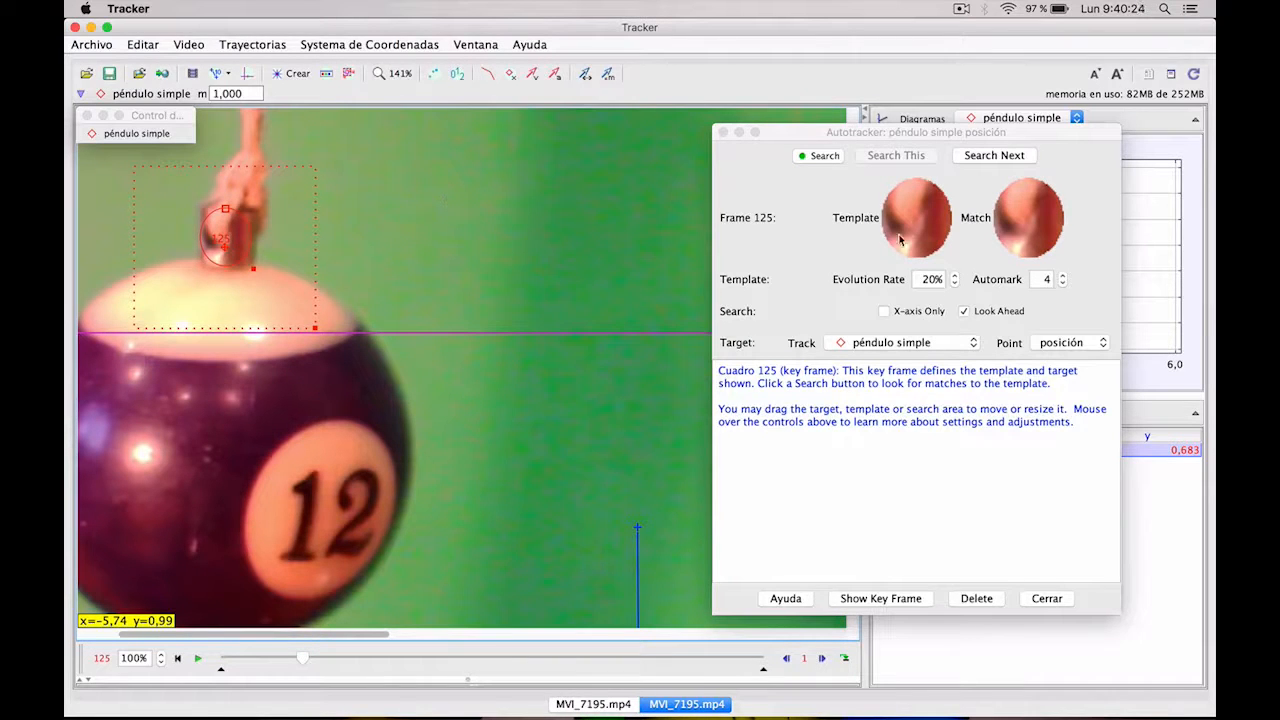
mouse_move(918, 228)
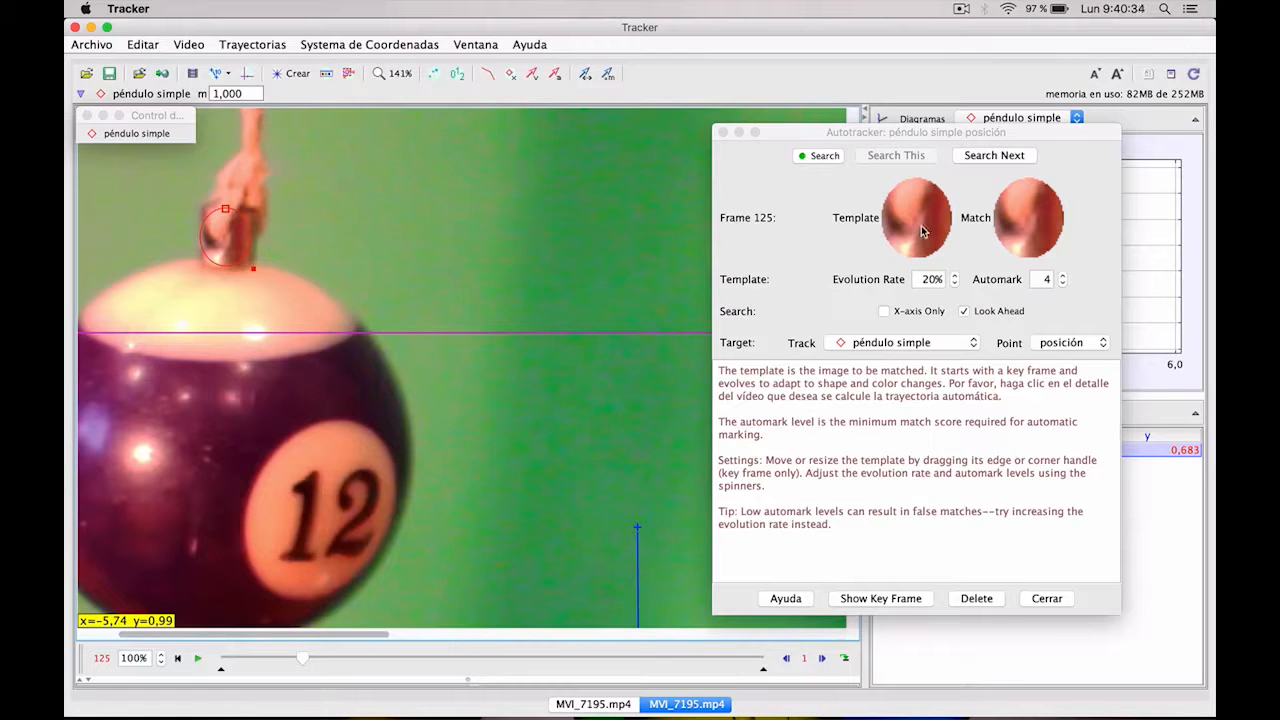
Set the Automark level to 2 and search for the template match in the next frame
click(1063, 277)
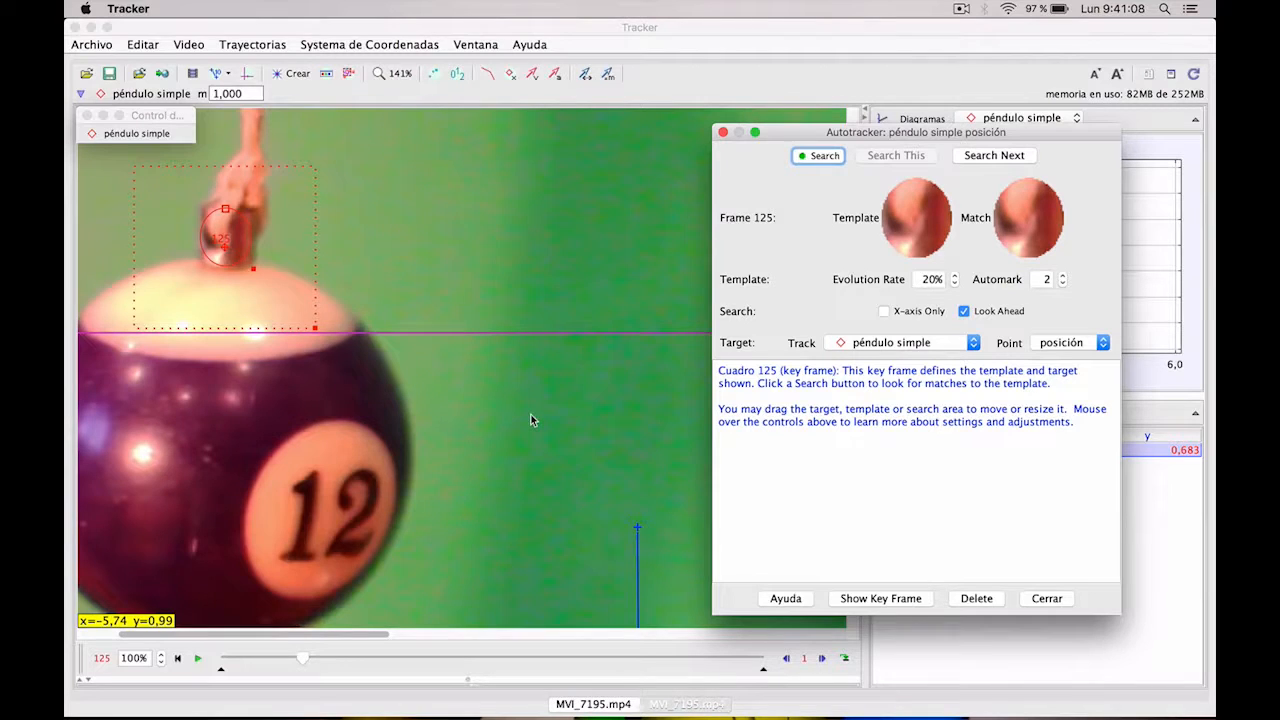
scroll(531, 420, down, 5)
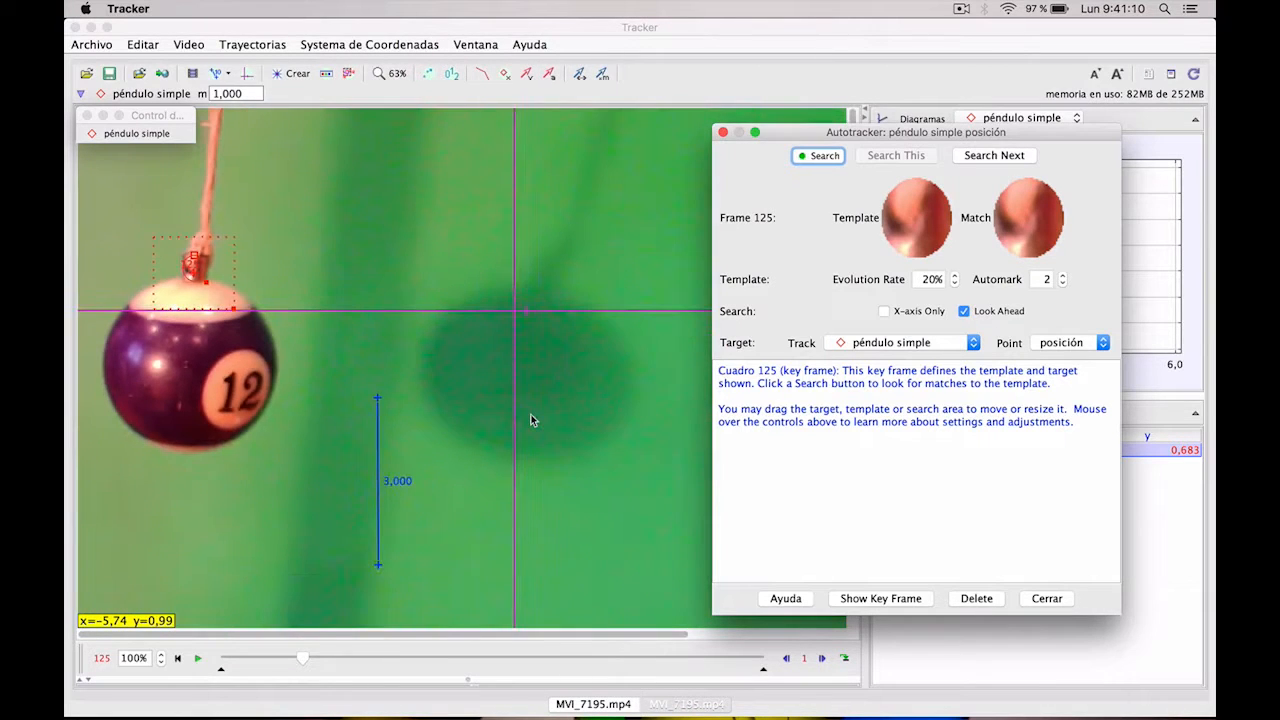
scroll(531, 418, down, 1)
scroll(531, 420, down, 1)
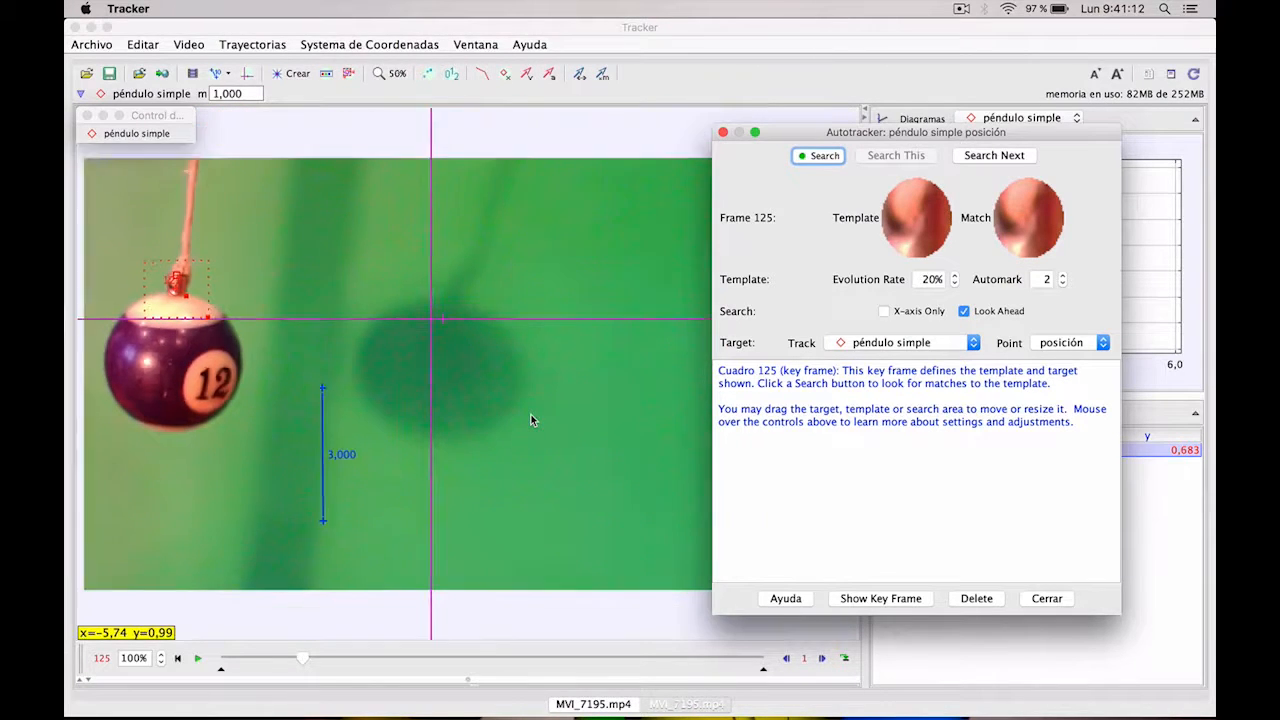
scroll(531, 420, up, 2)
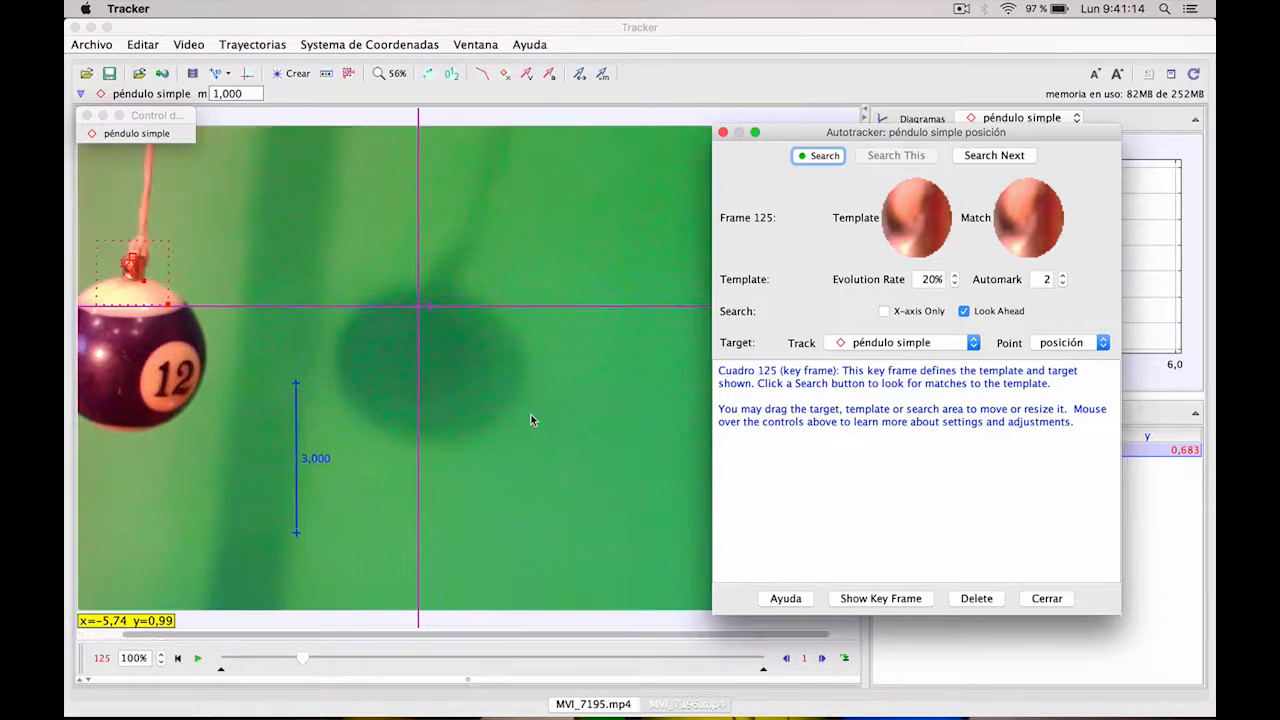
scroll(531, 420, down, 1)
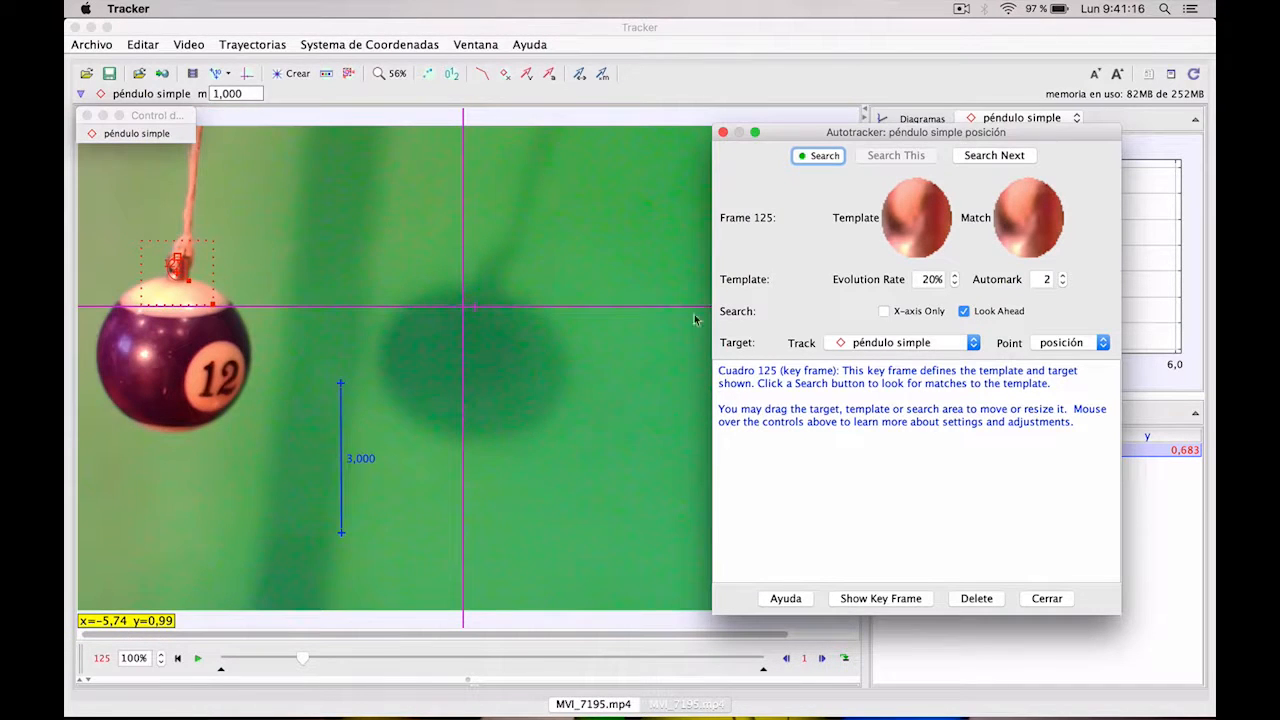
click(970, 158)
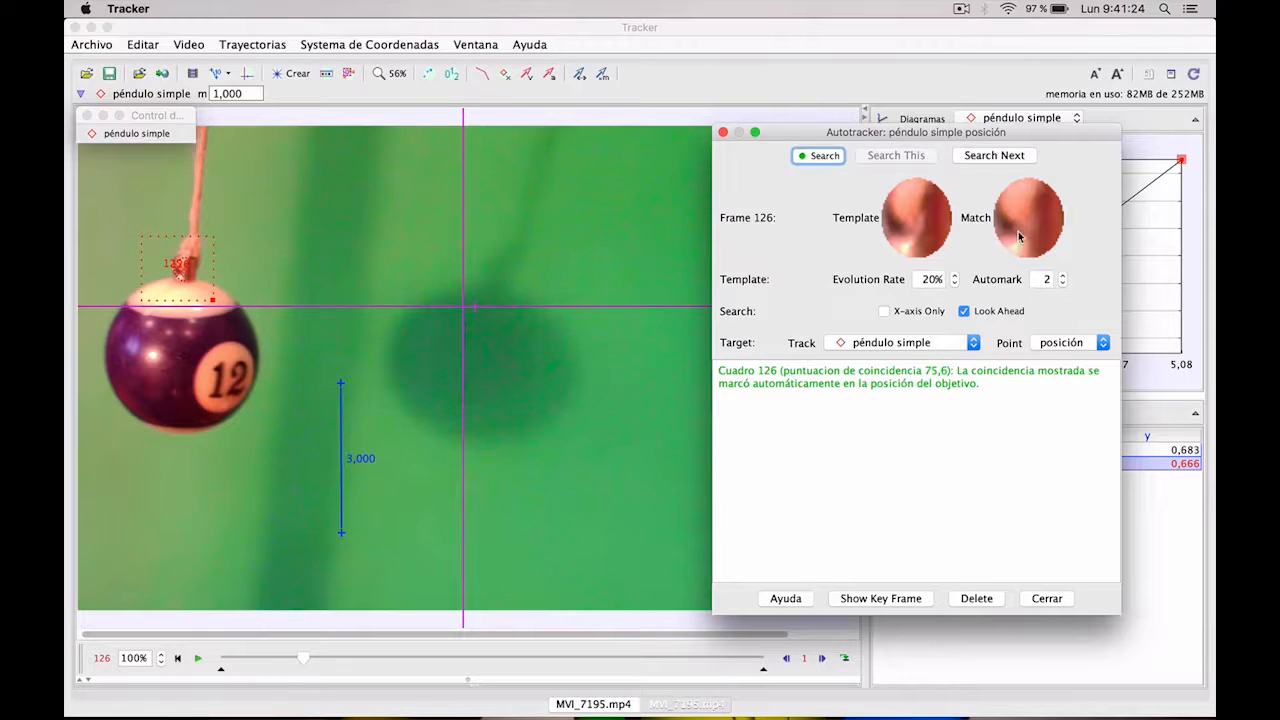
Continue autotracking the péndulo simple one frame at a time from frame 127 until past frame 141
mouse_move(1021, 233)
click(988, 156)
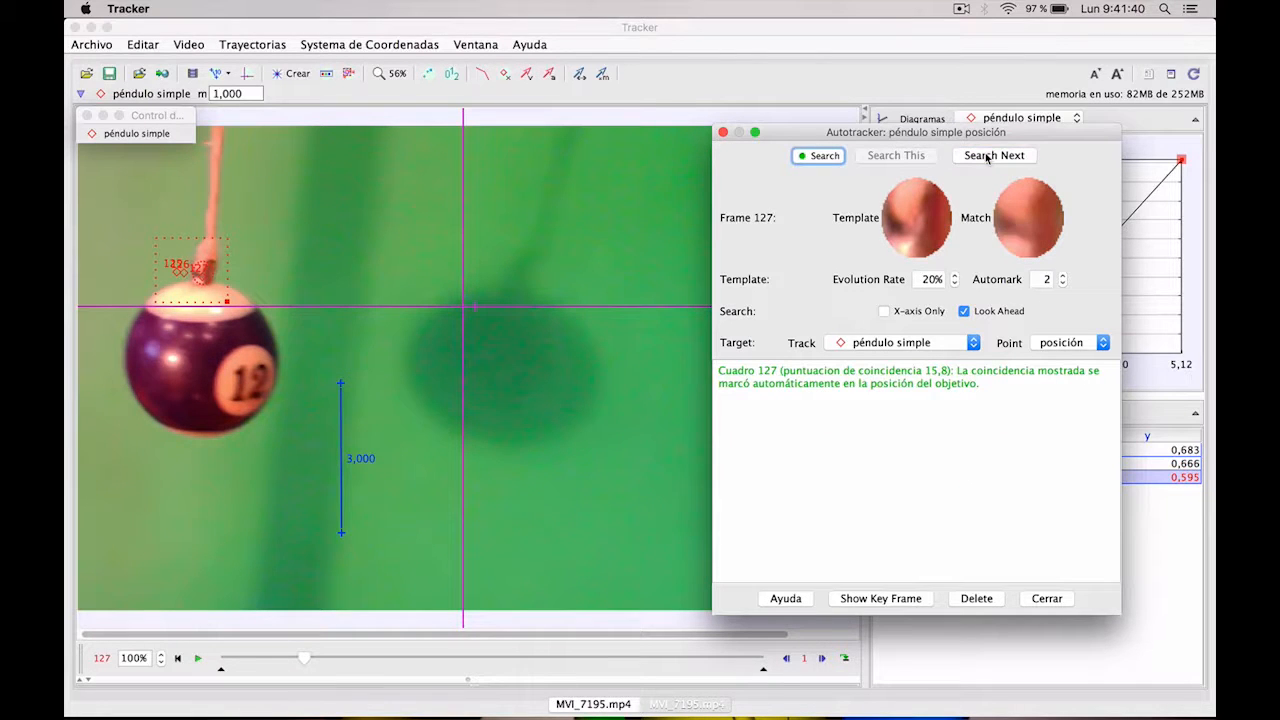
click(988, 156)
click(988, 156)
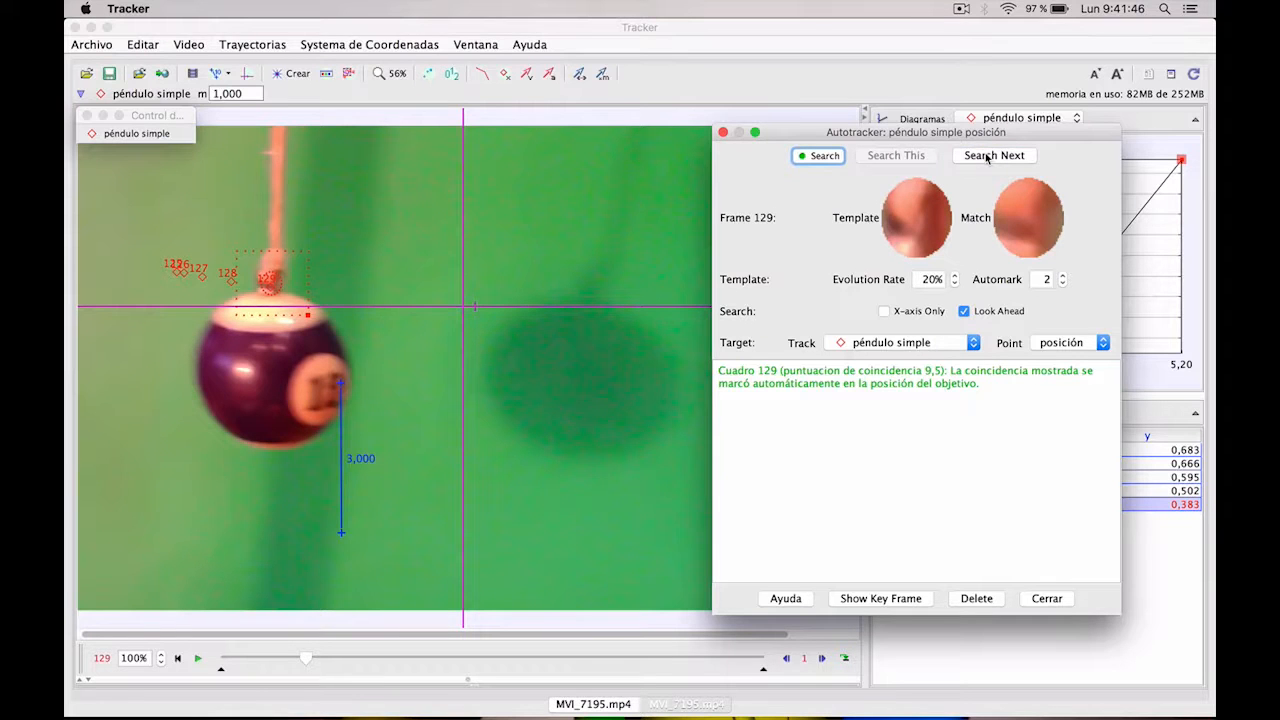
click(988, 156)
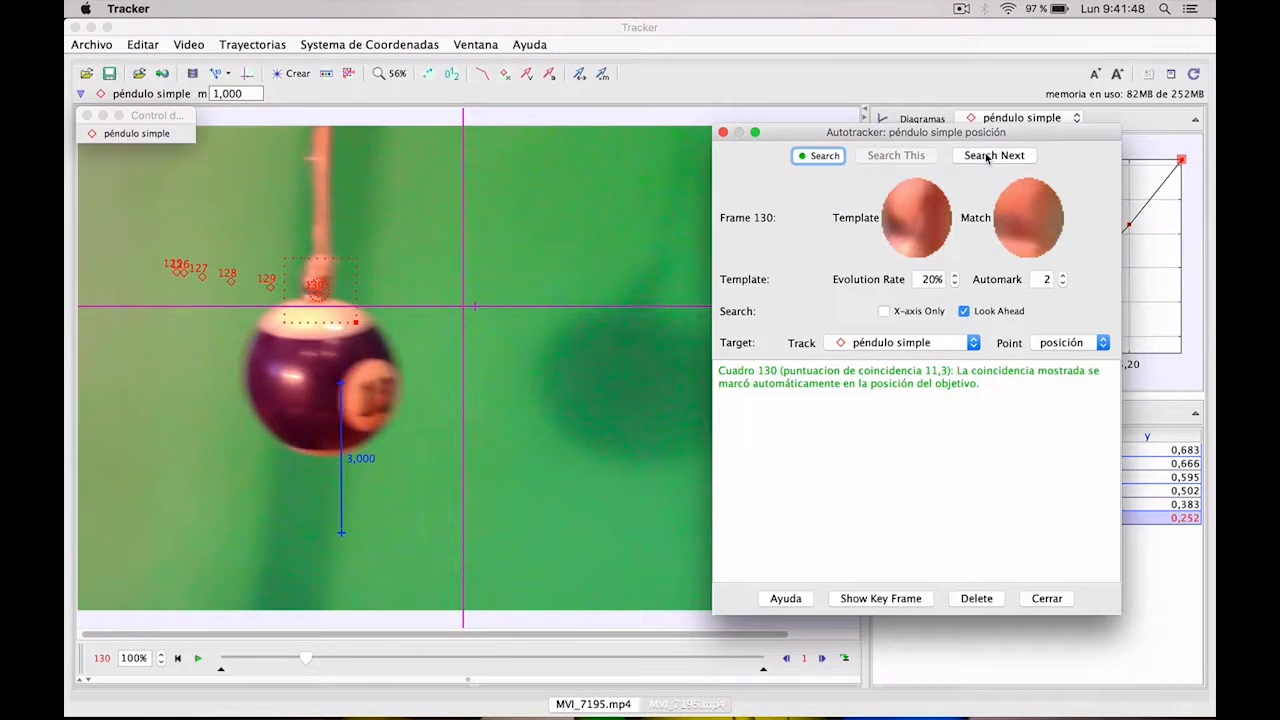
click(988, 156)
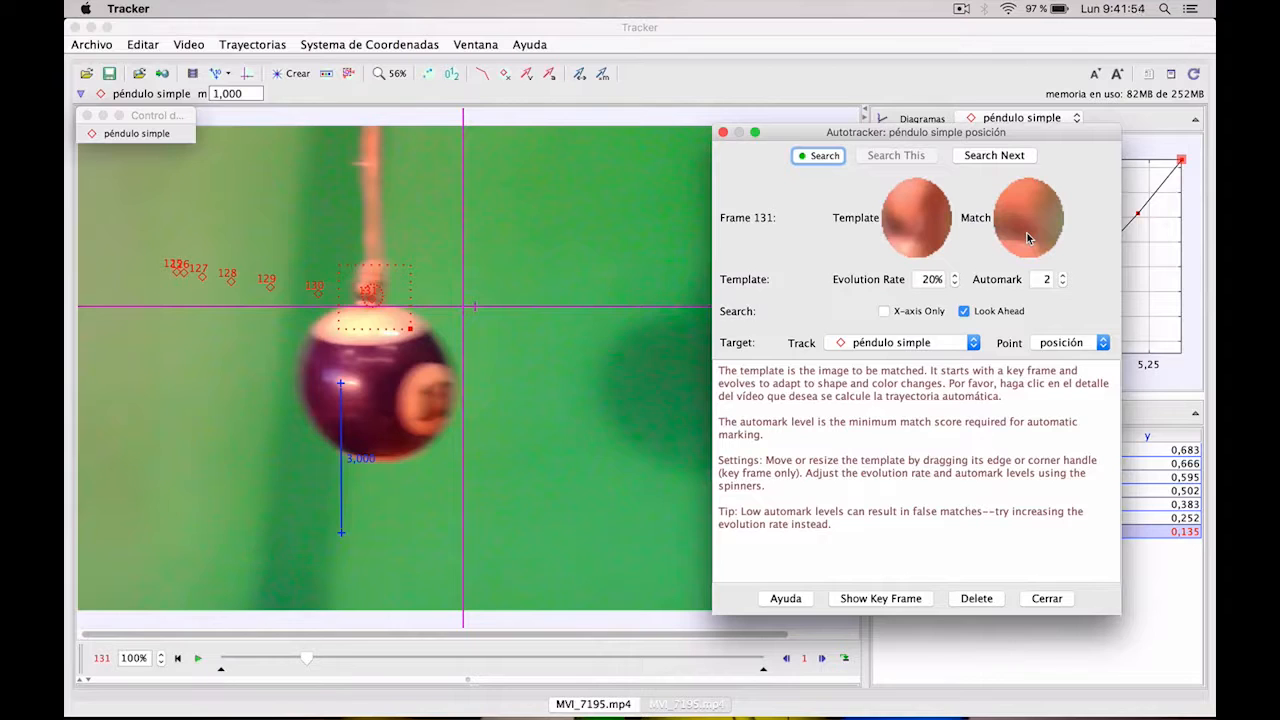
click(1001, 157)
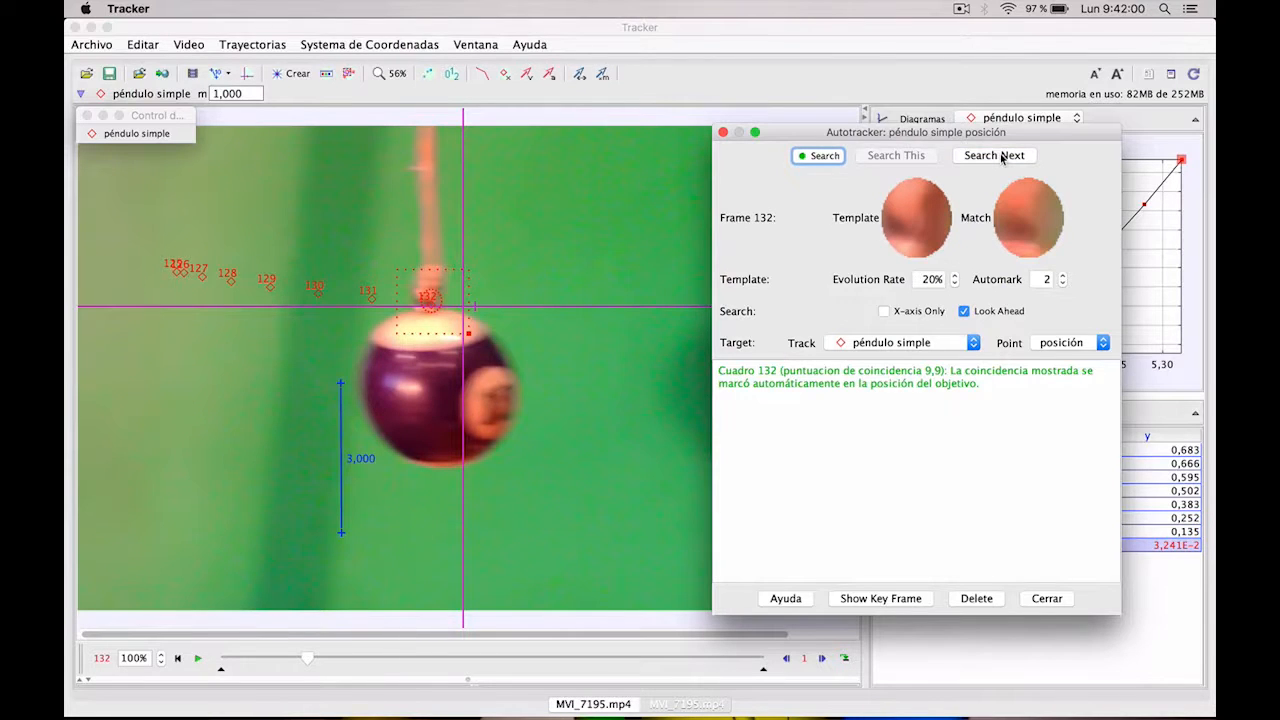
click(1001, 157)
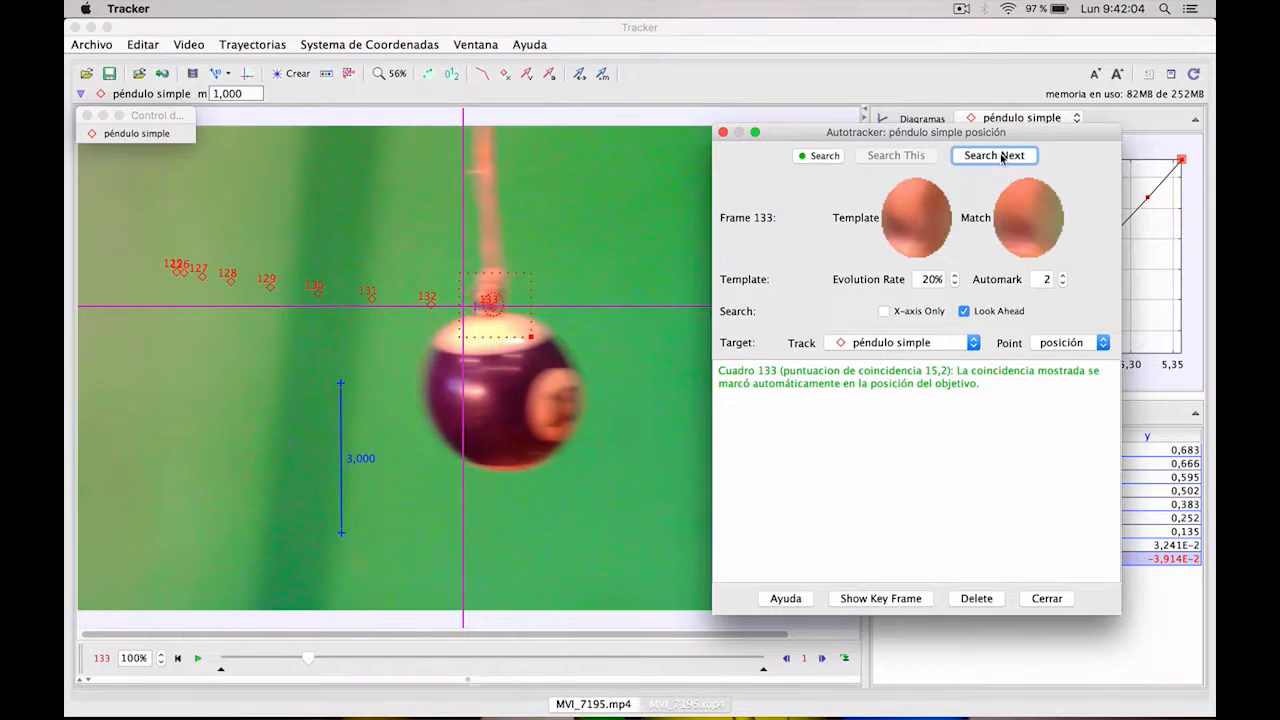
click(1001, 157)
click(1001, 157)
click(1001, 157)
click(1001, 157)
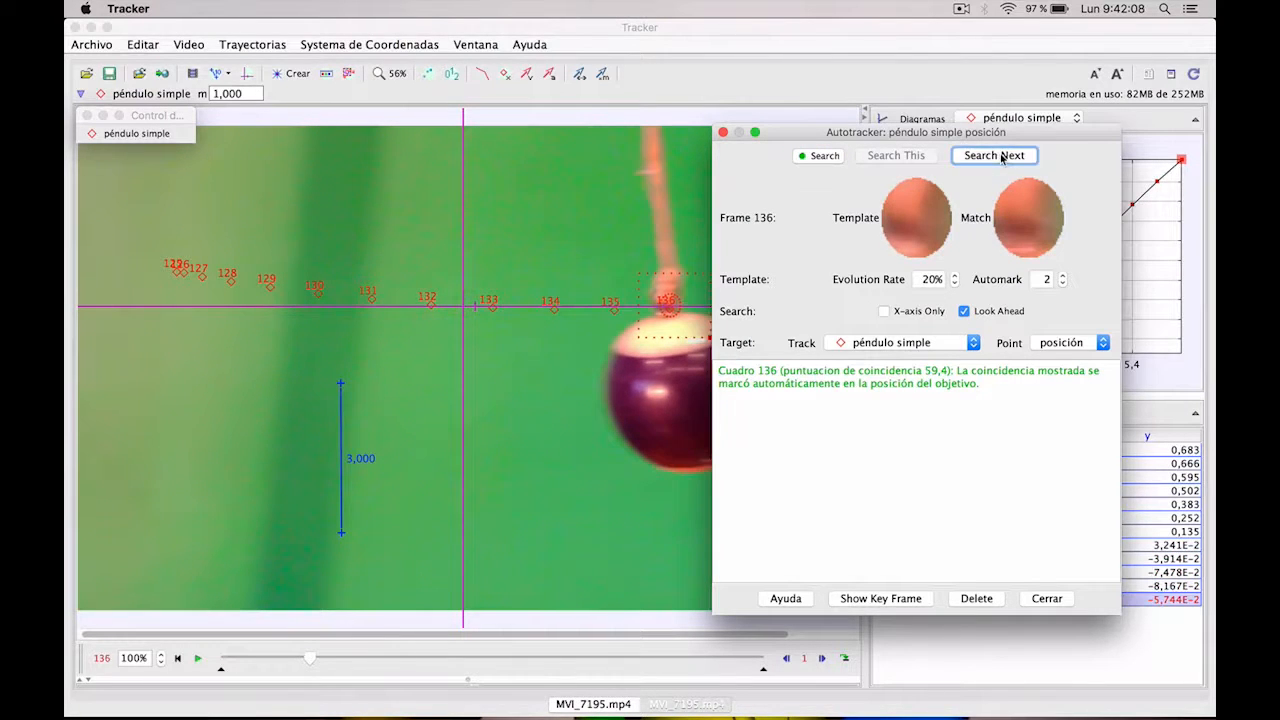
click(1001, 157)
click(1001, 157)
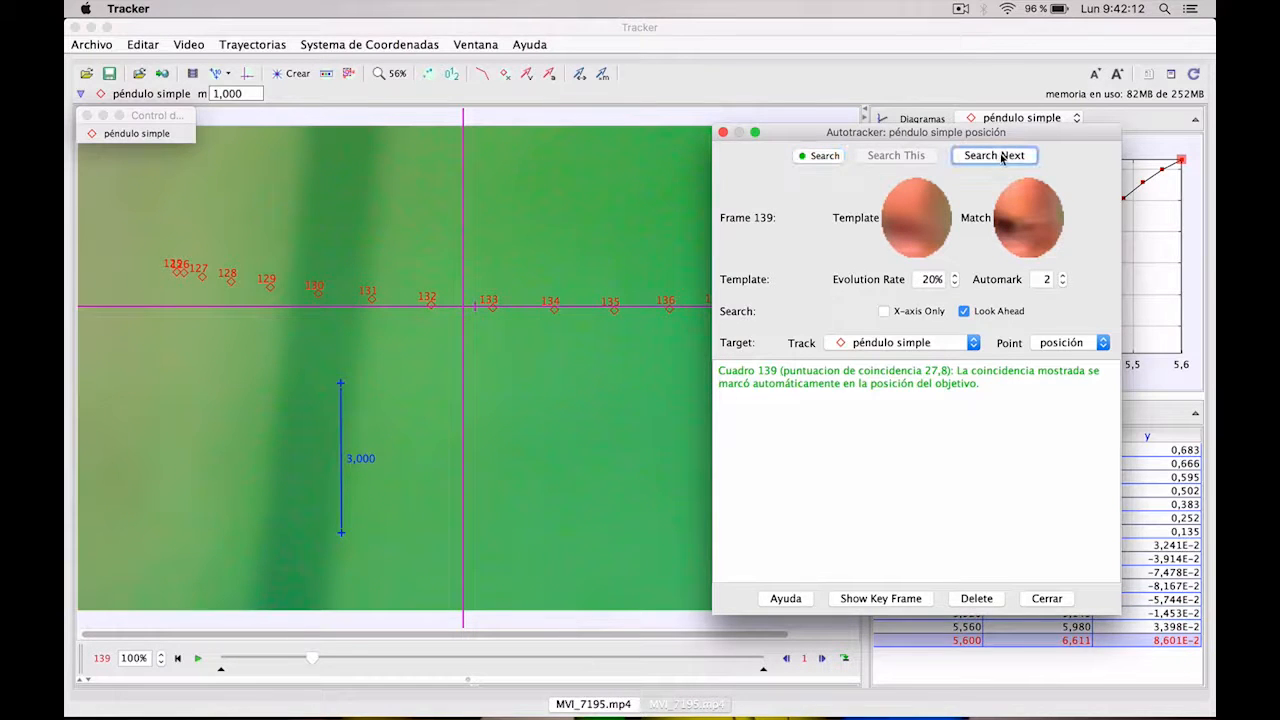
click(1001, 157)
click(1001, 157)
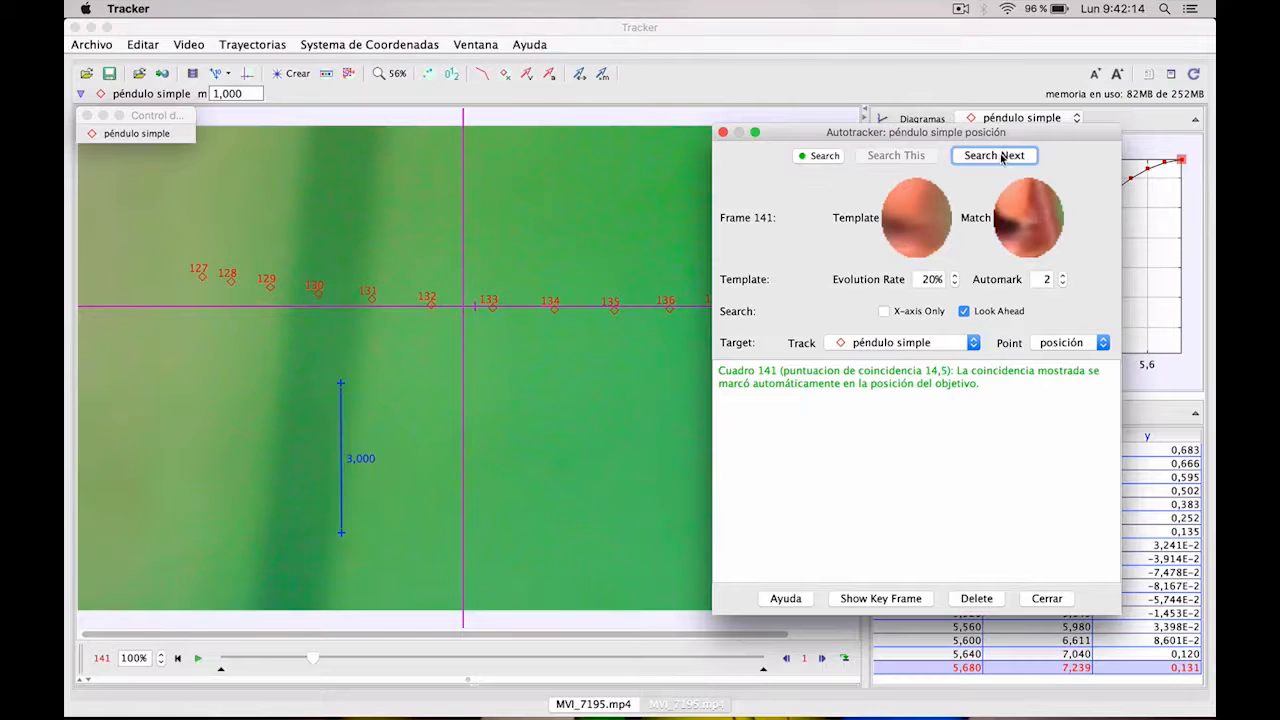
click(1001, 157)
Run the continuous automatic search up to frame 225, stop it there and close the Autotracker
click(816, 157)
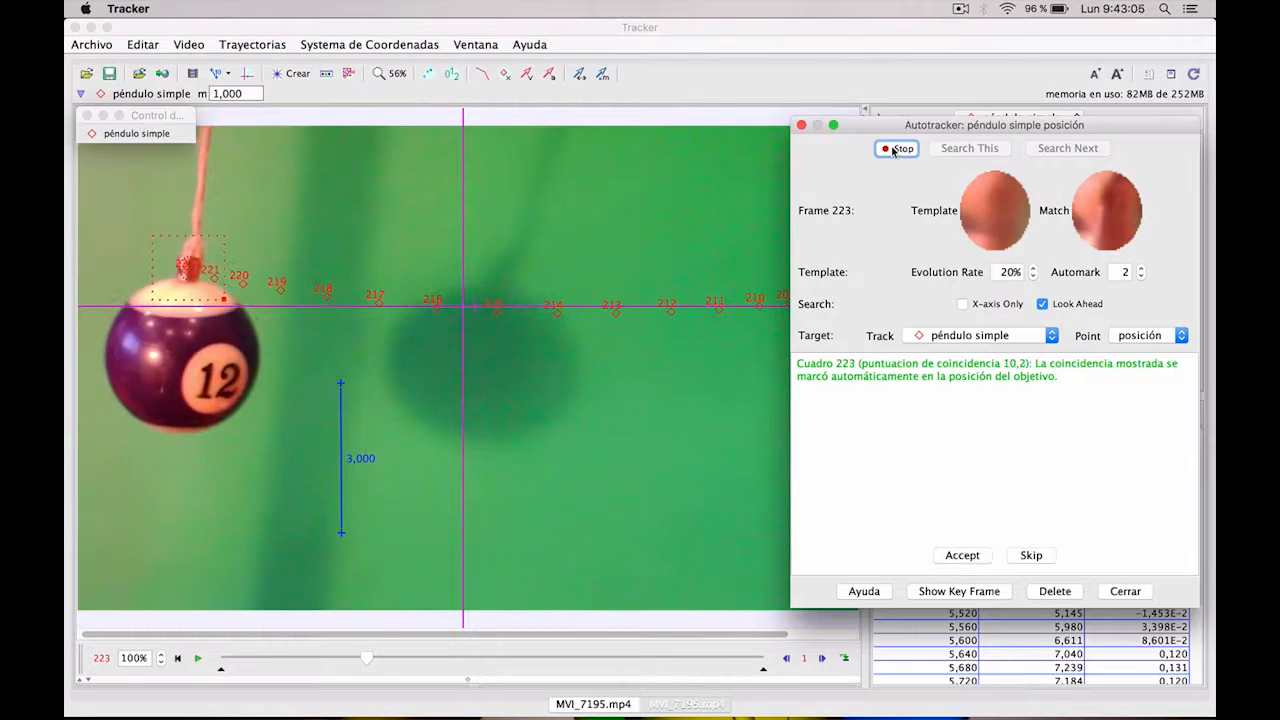
click(894, 150)
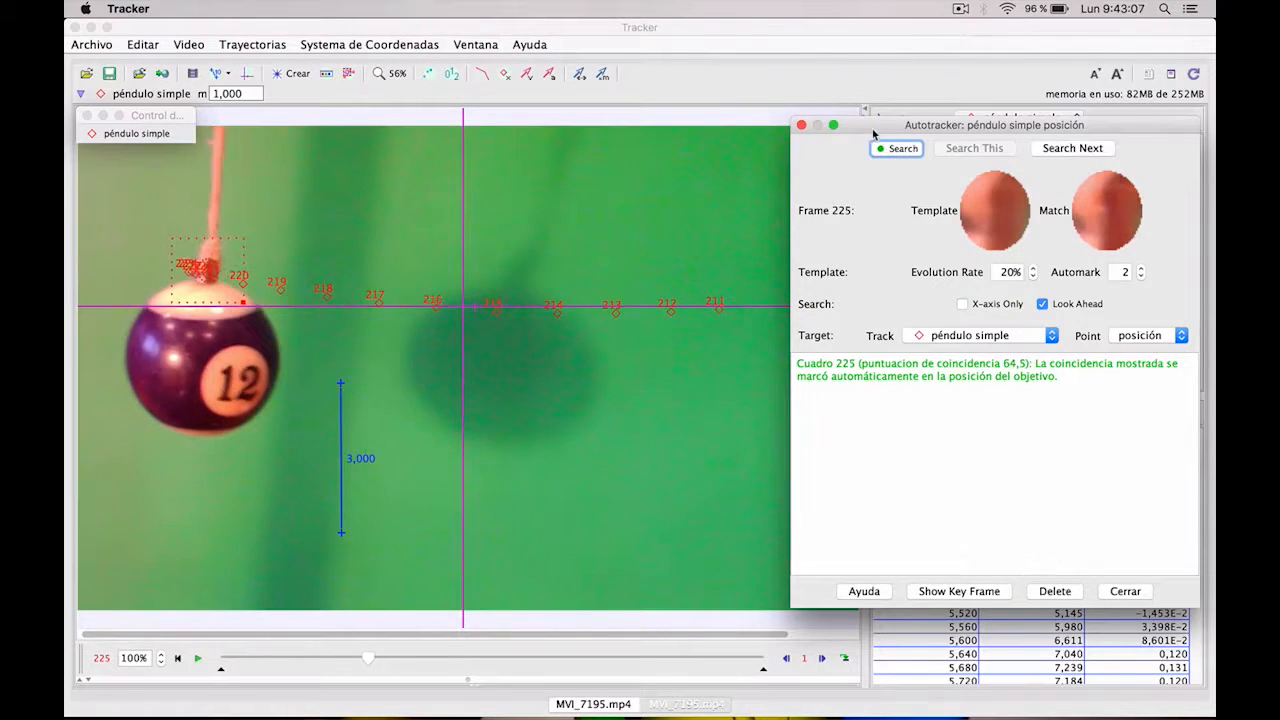
drag(866, 132, 824, 138)
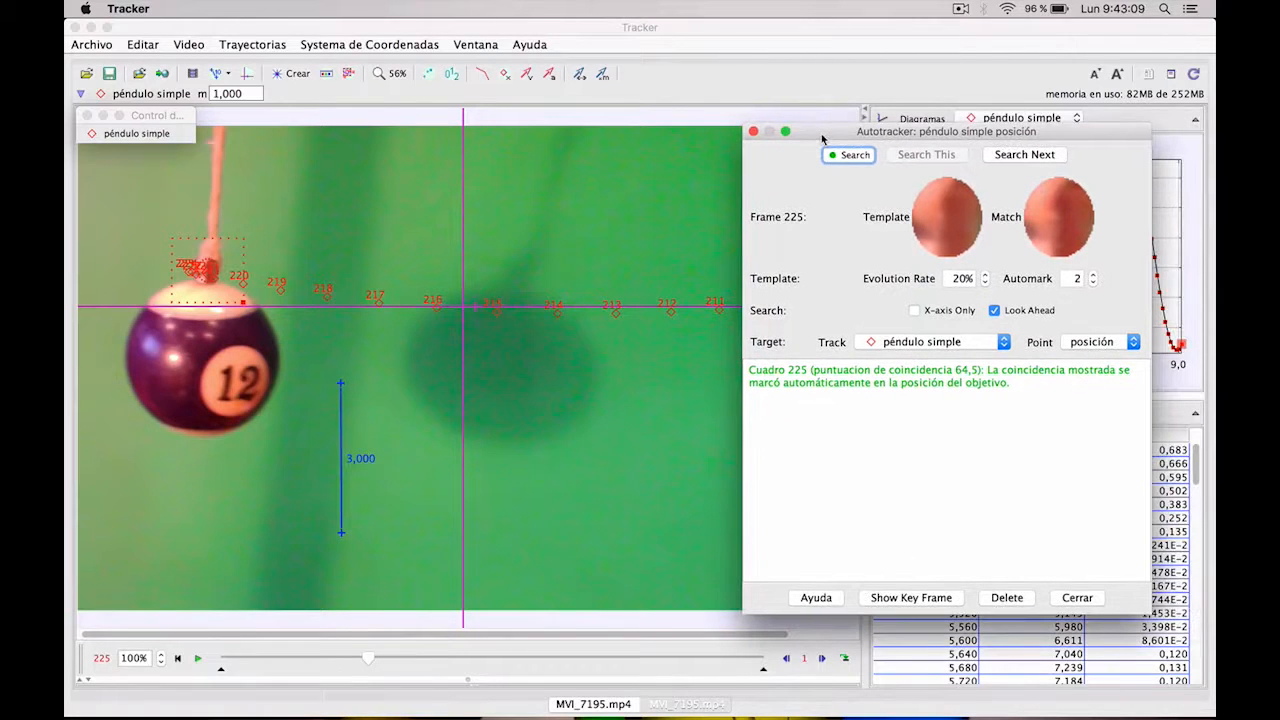
click(753, 133)
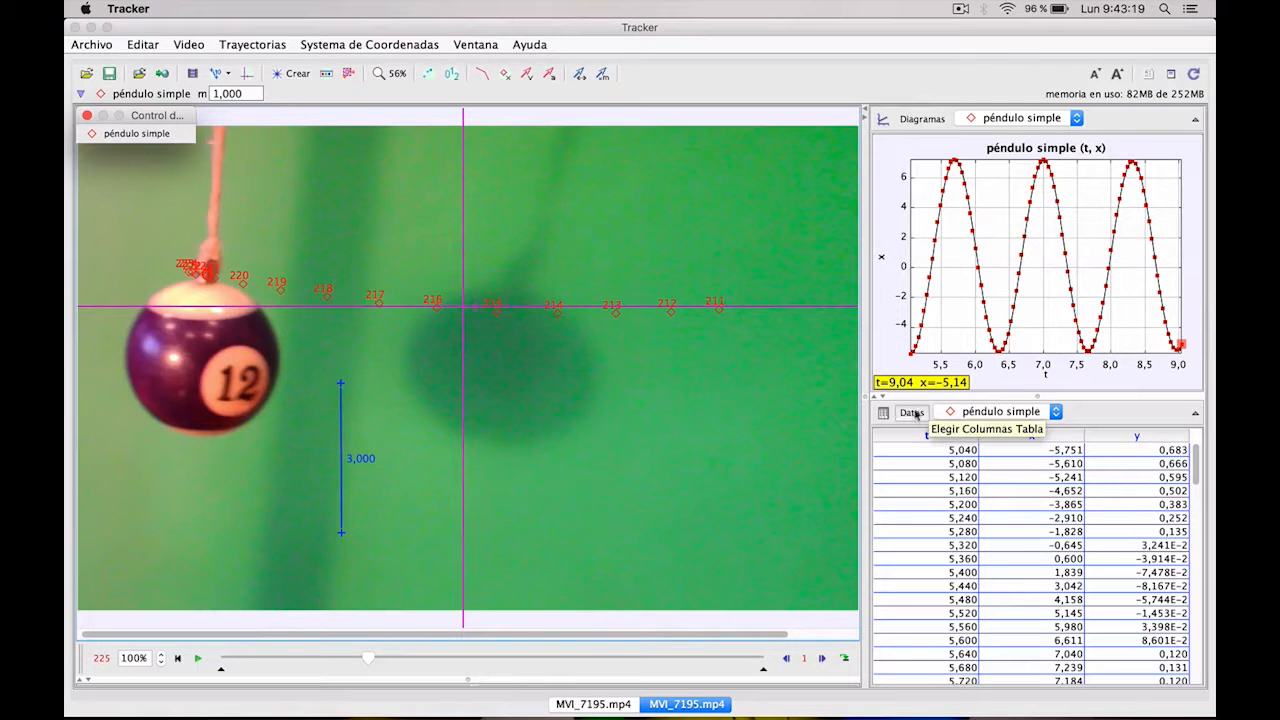
Hide the y column in the péndulo simple data table so that only t and x are listed
click(911, 412)
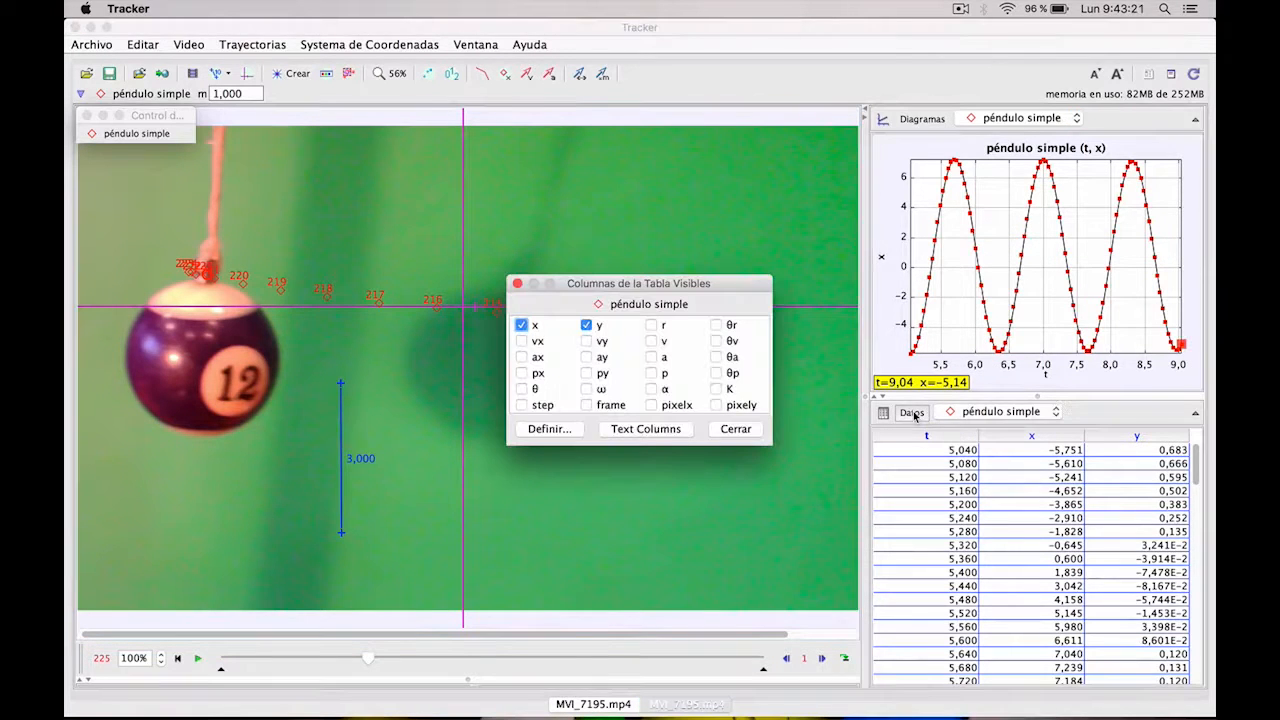
click(586, 325)
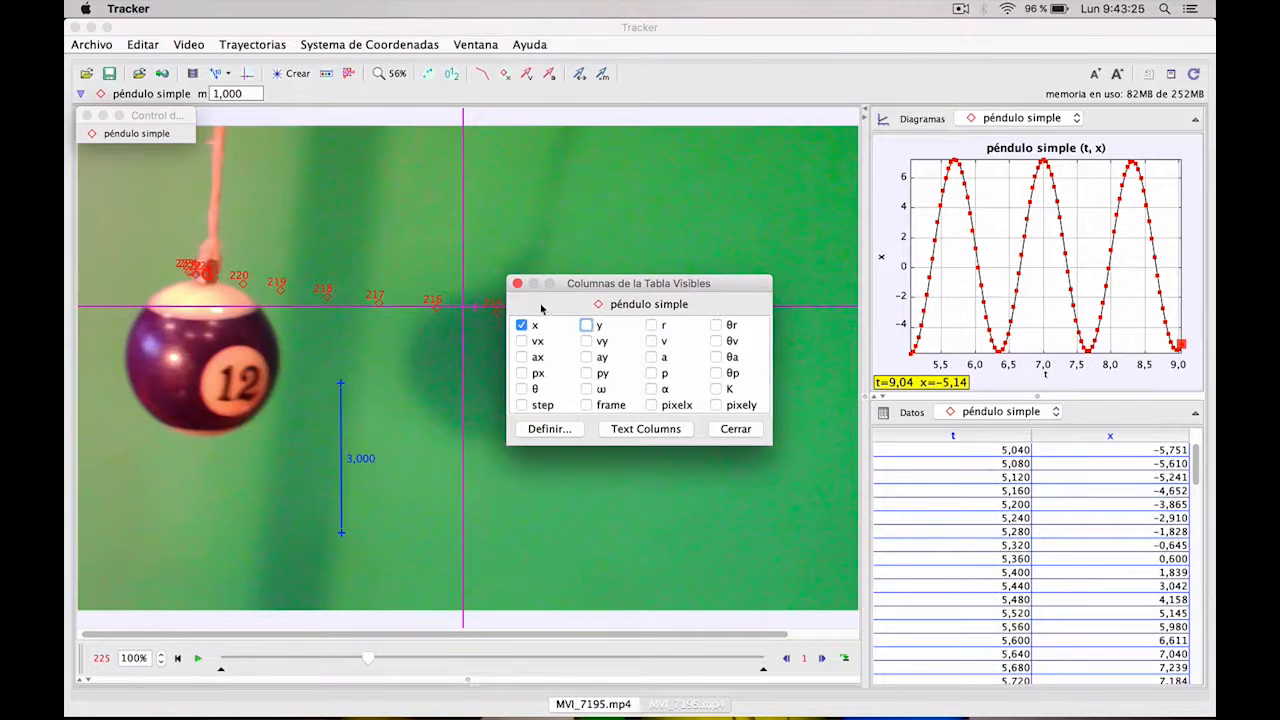
click(518, 285)
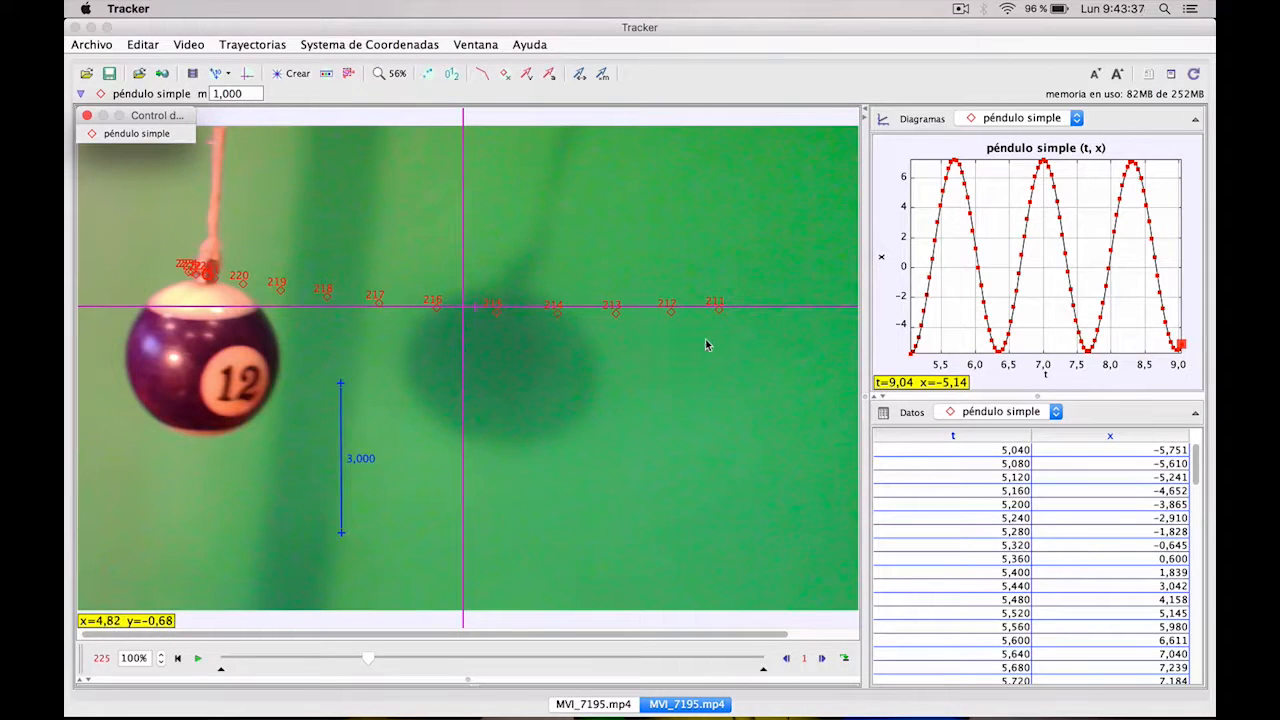
Check the first x values in the data table and move the axes origin to about pixel position x 927, y 393
click(1174, 452)
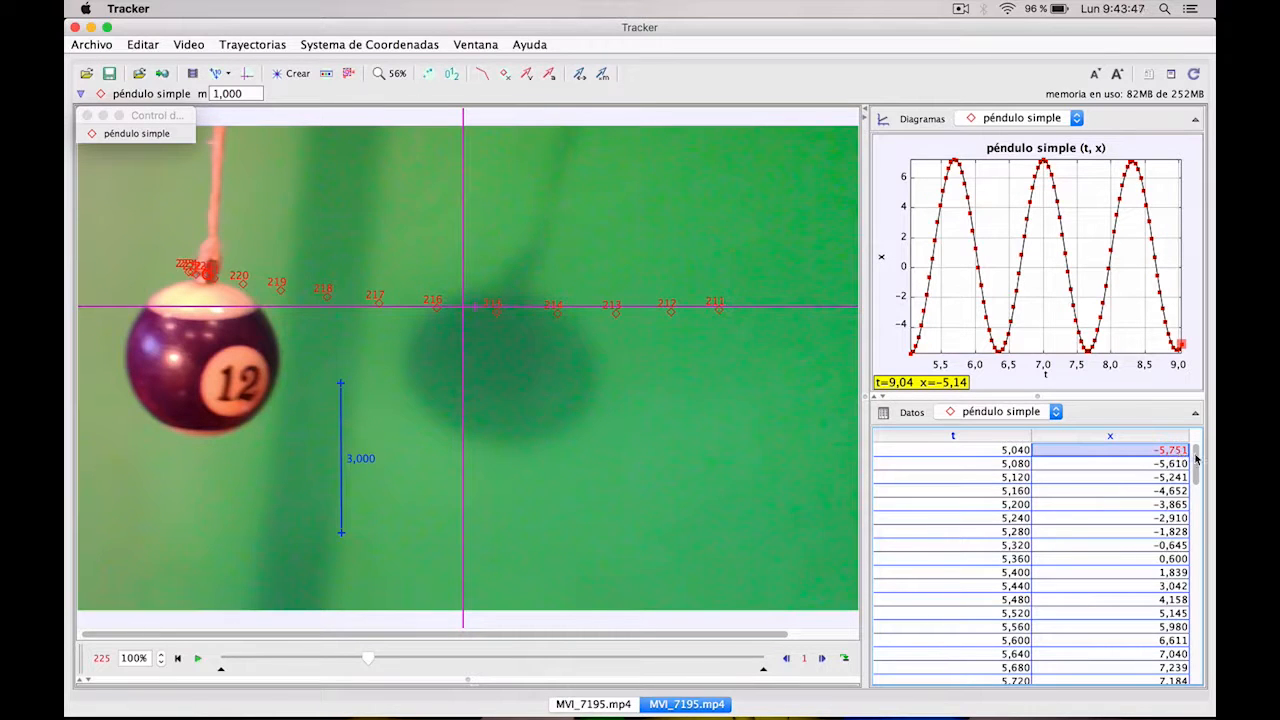
drag(1196, 457, 1197, 466)
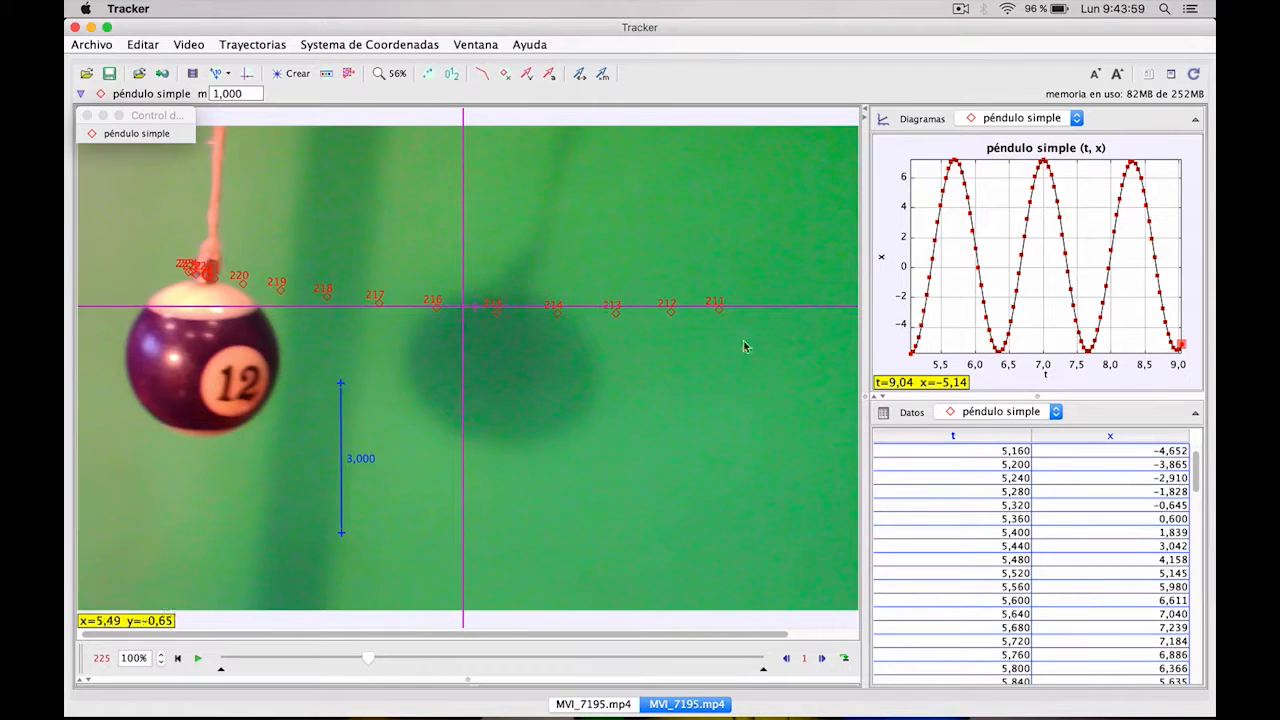
scroll(1196, 460, up, 1)
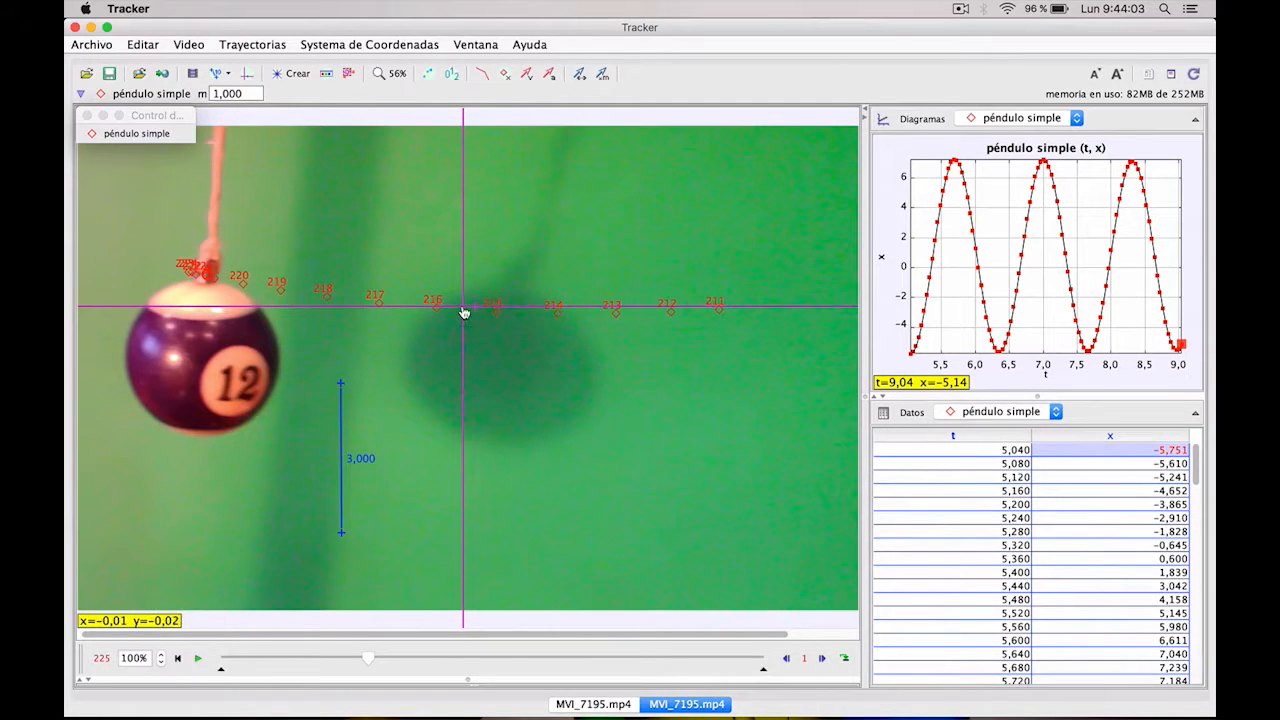
drag(464, 313, 491, 307)
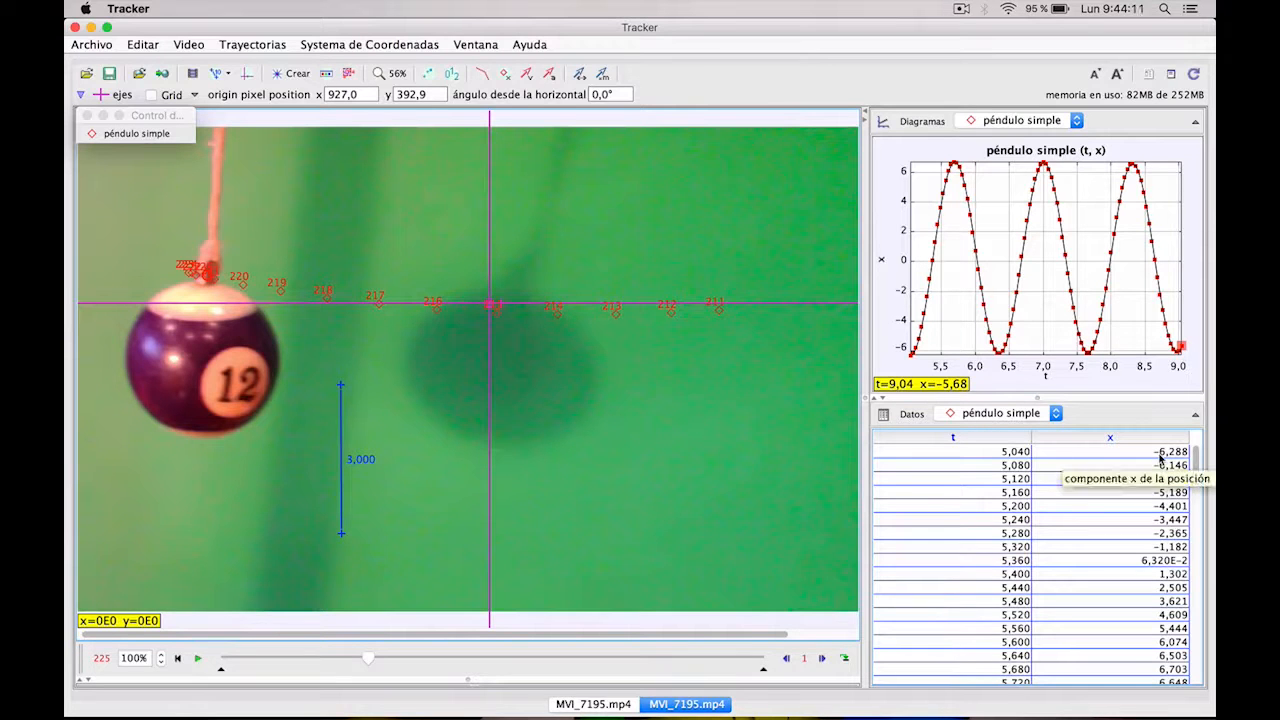
Compare the positive and negative x extremes in the table and shift the axes origin to about pixel position x 943, y 389
drag(1197, 470, 1197, 474)
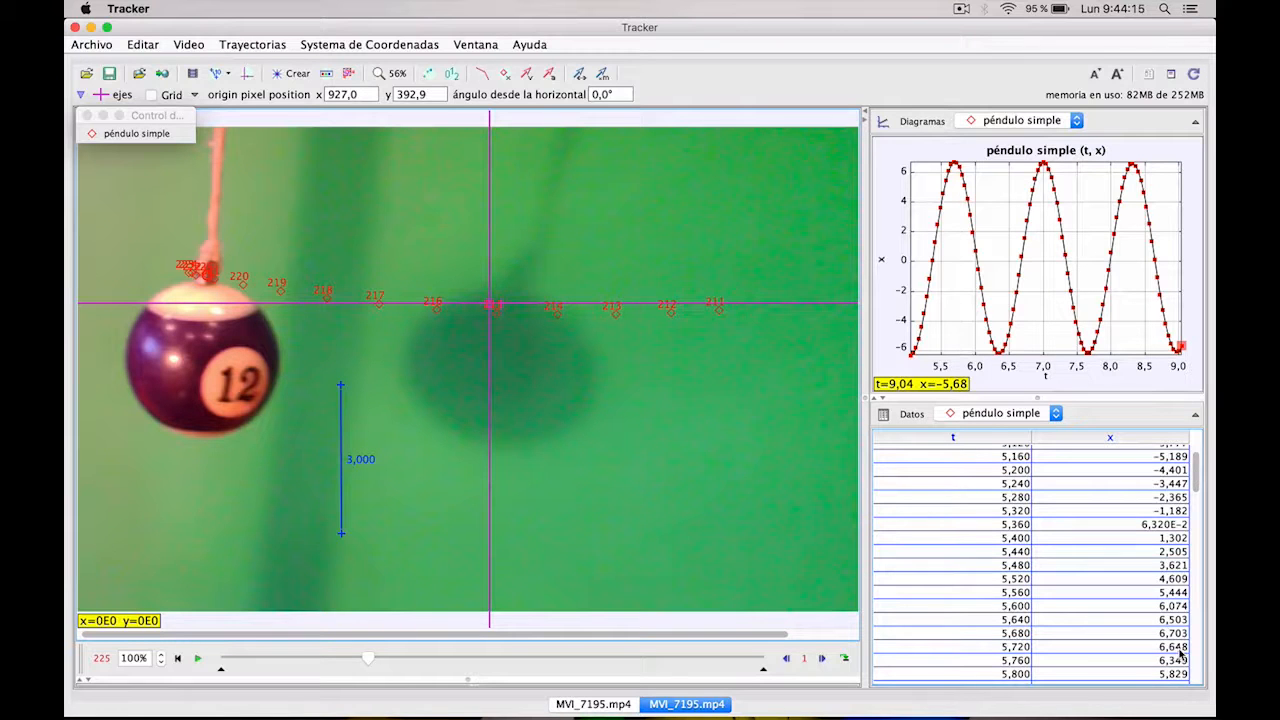
drag(1195, 477, 1203, 526)
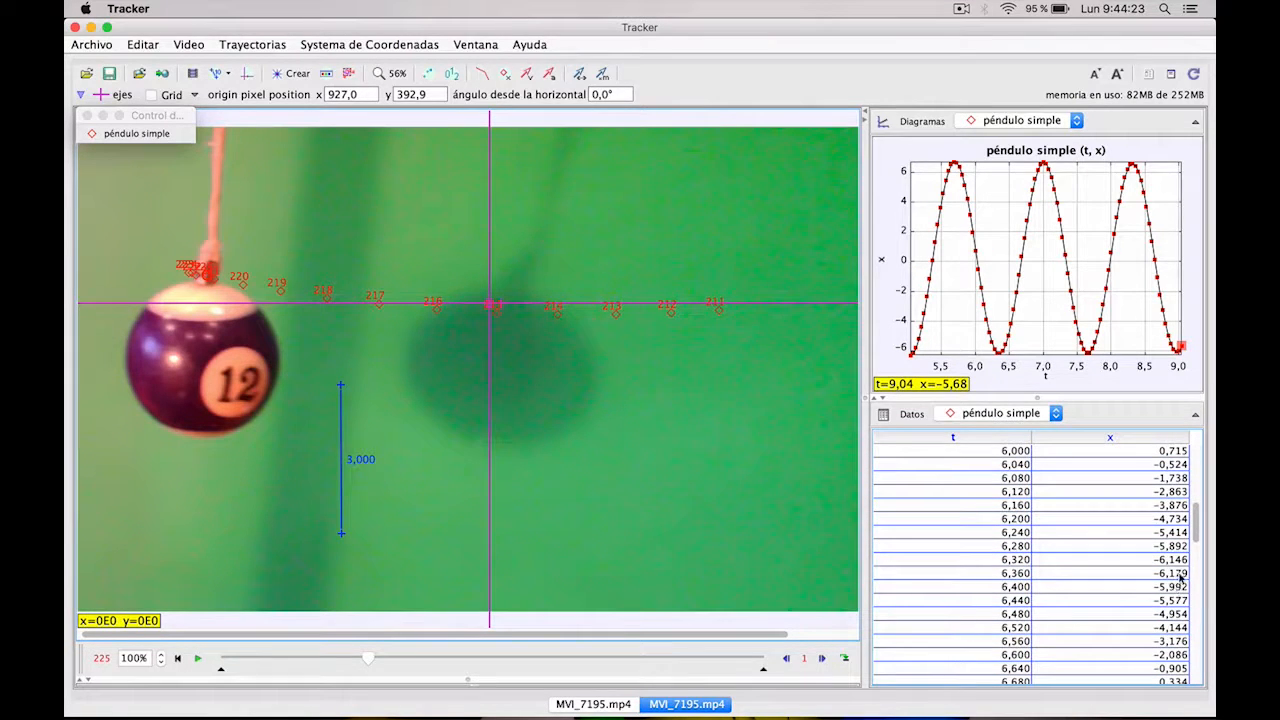
drag(1194, 519, 1192, 452)
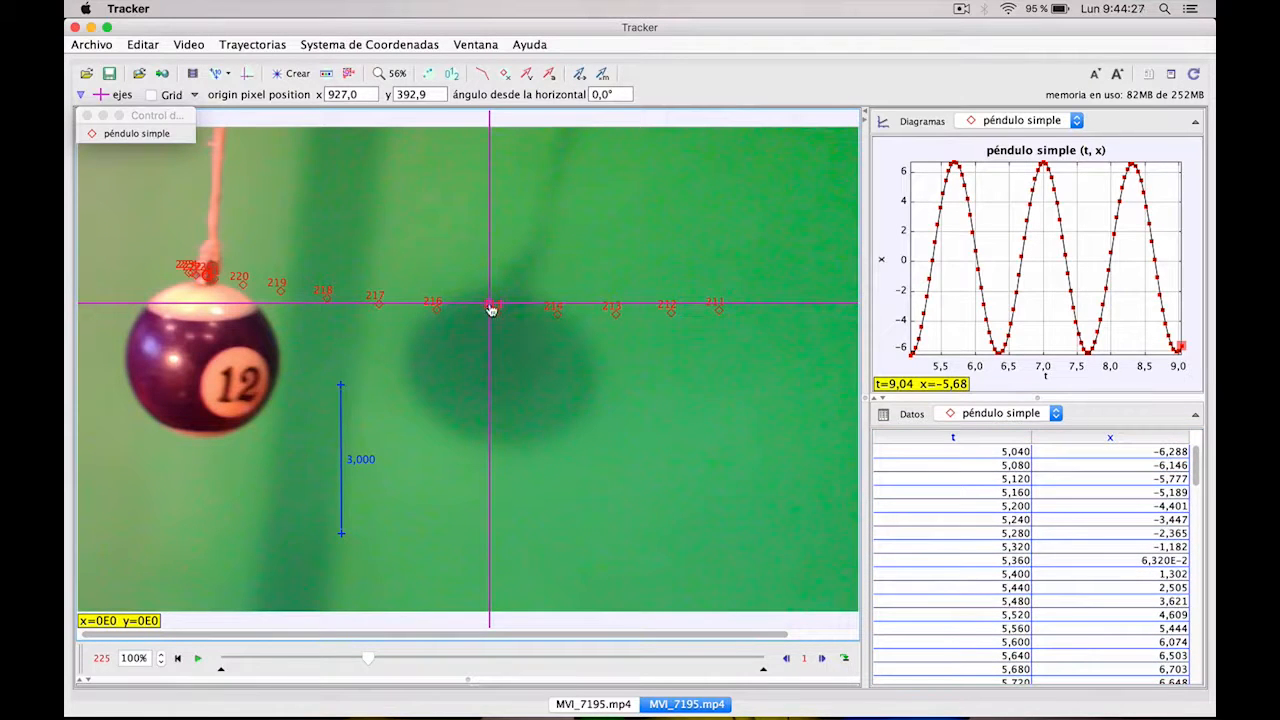
drag(490, 308, 498, 307)
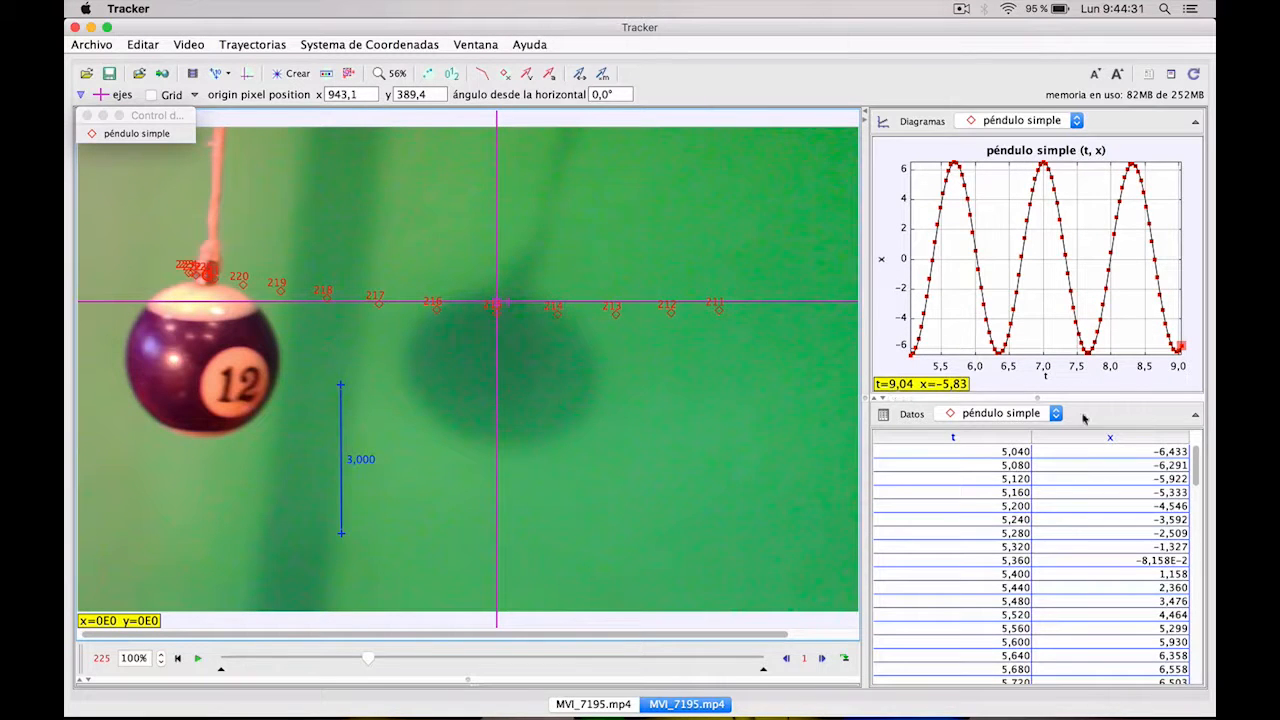
Compare the x extremes of all swings in the data table and fine-tune the axes origin to about pixel position x 948, y 391
drag(1196, 462, 1199, 480)
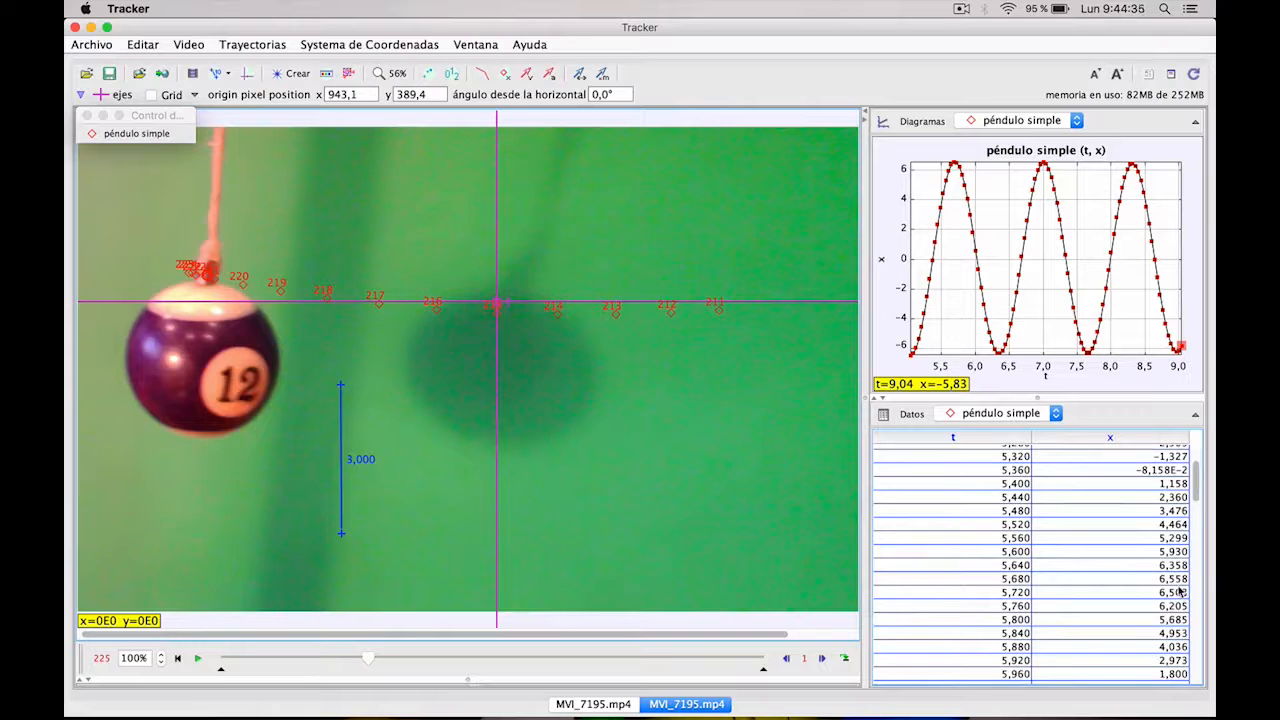
drag(1197, 487, 1203, 530)
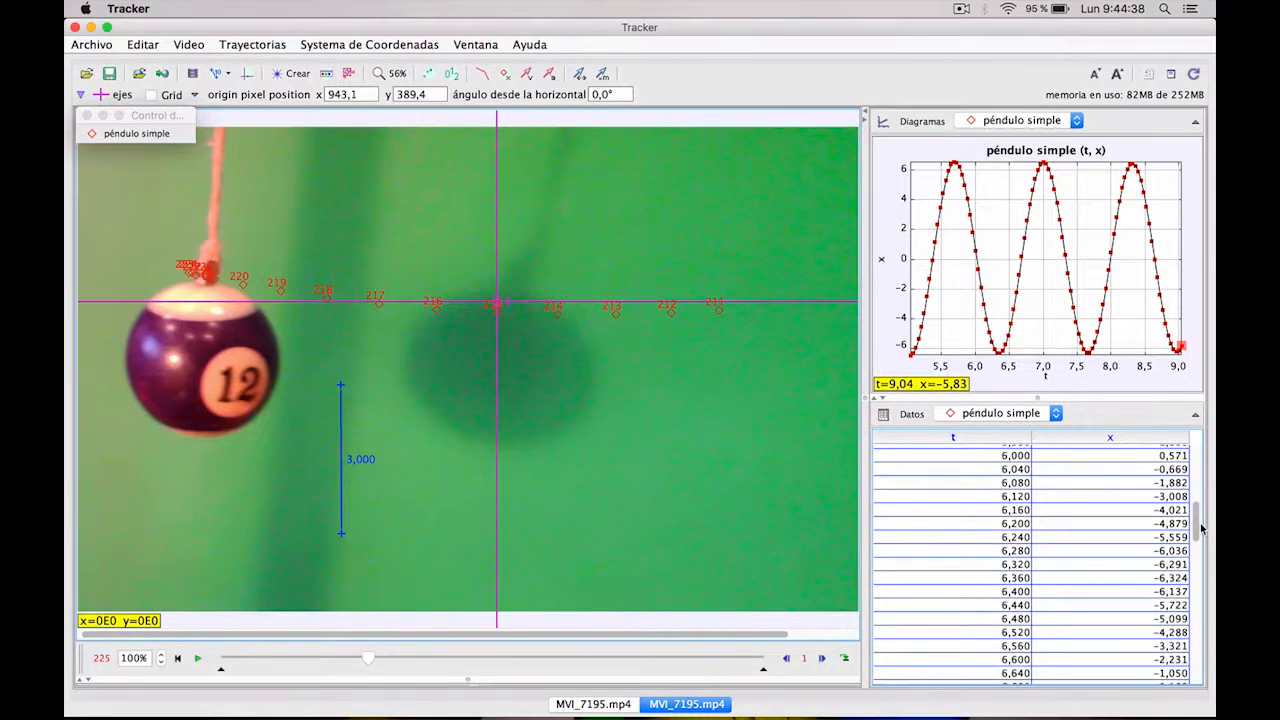
click(1178, 578)
drag(1194, 527, 1197, 551)
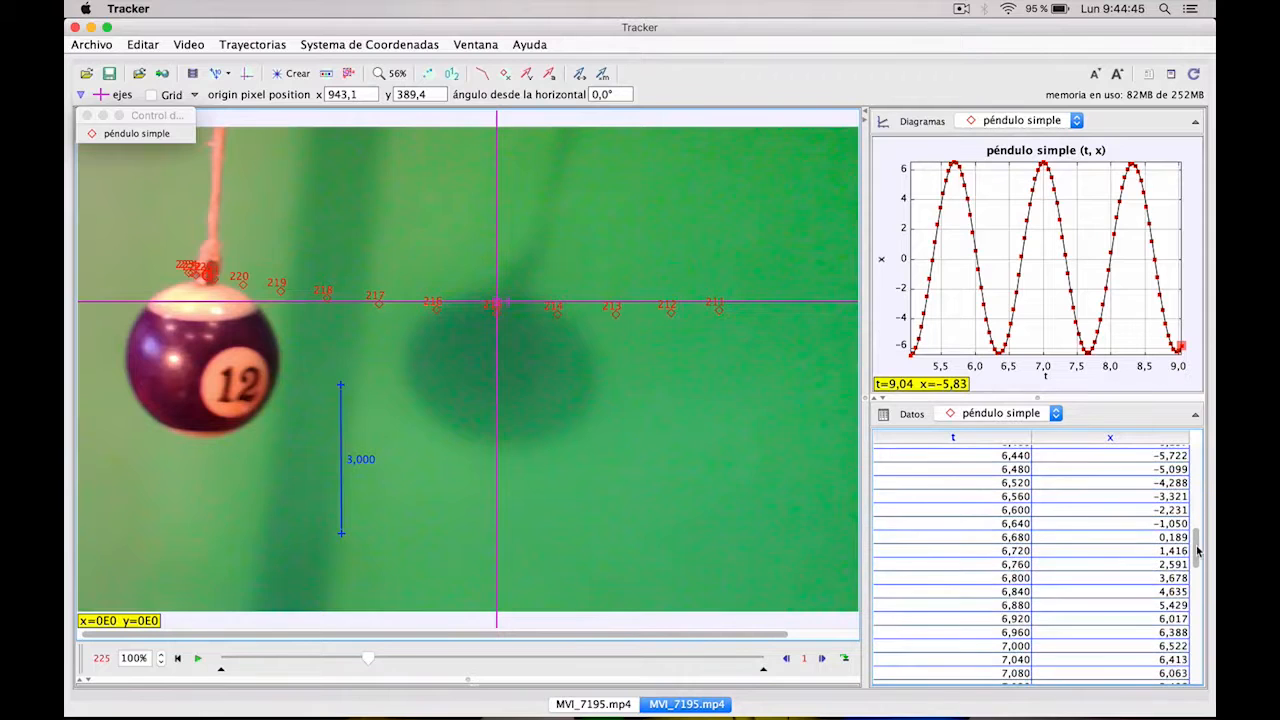
click(1180, 633)
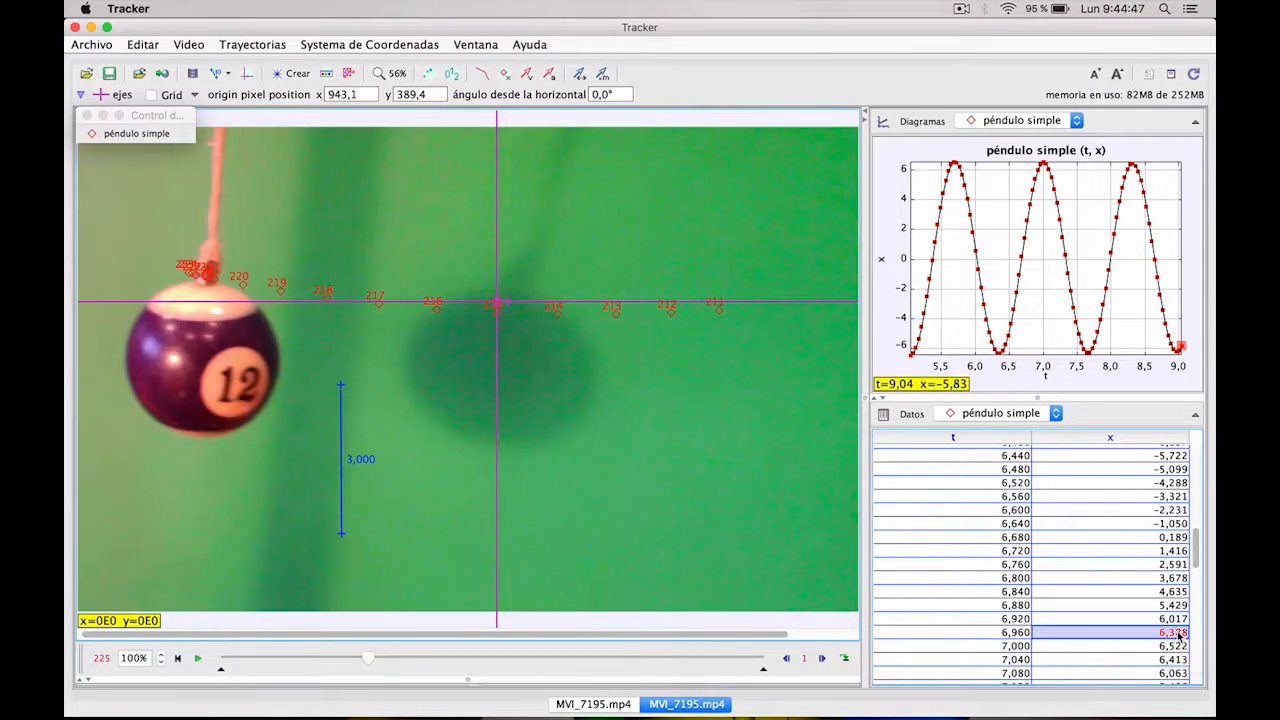
drag(1197, 552, 1196, 626)
click(1182, 634)
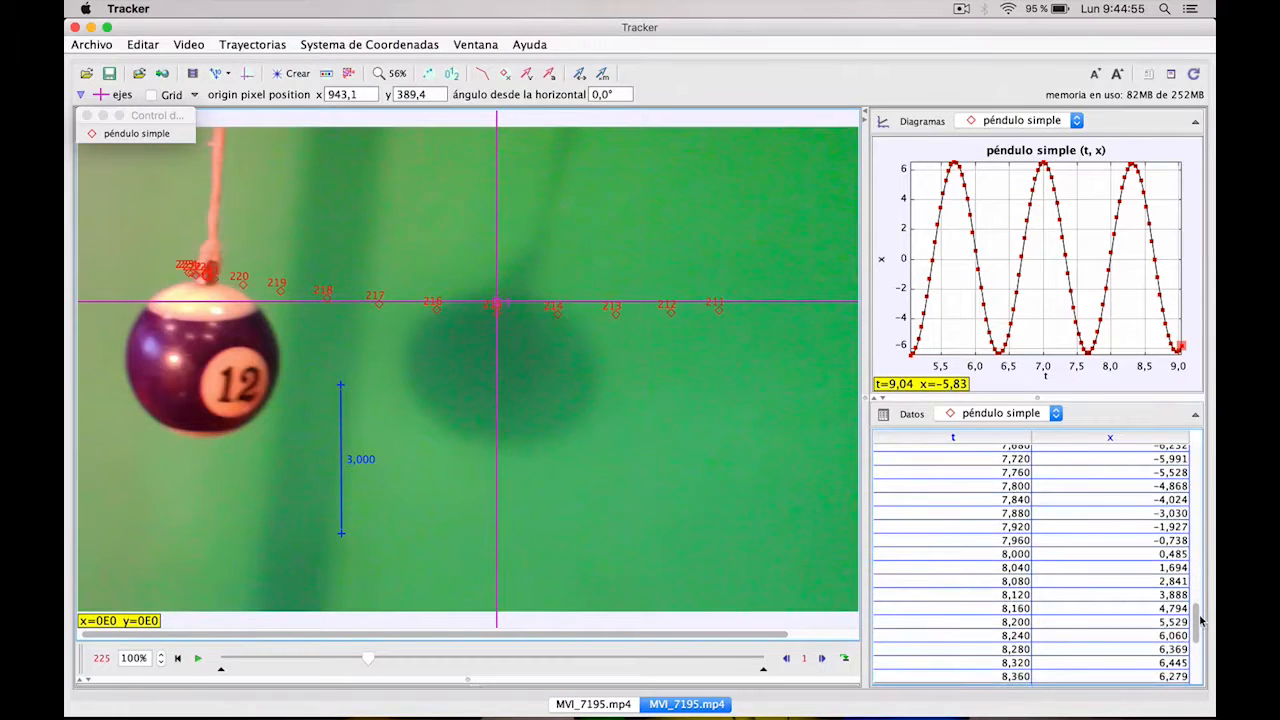
click(1182, 663)
drag(1198, 628, 1197, 437)
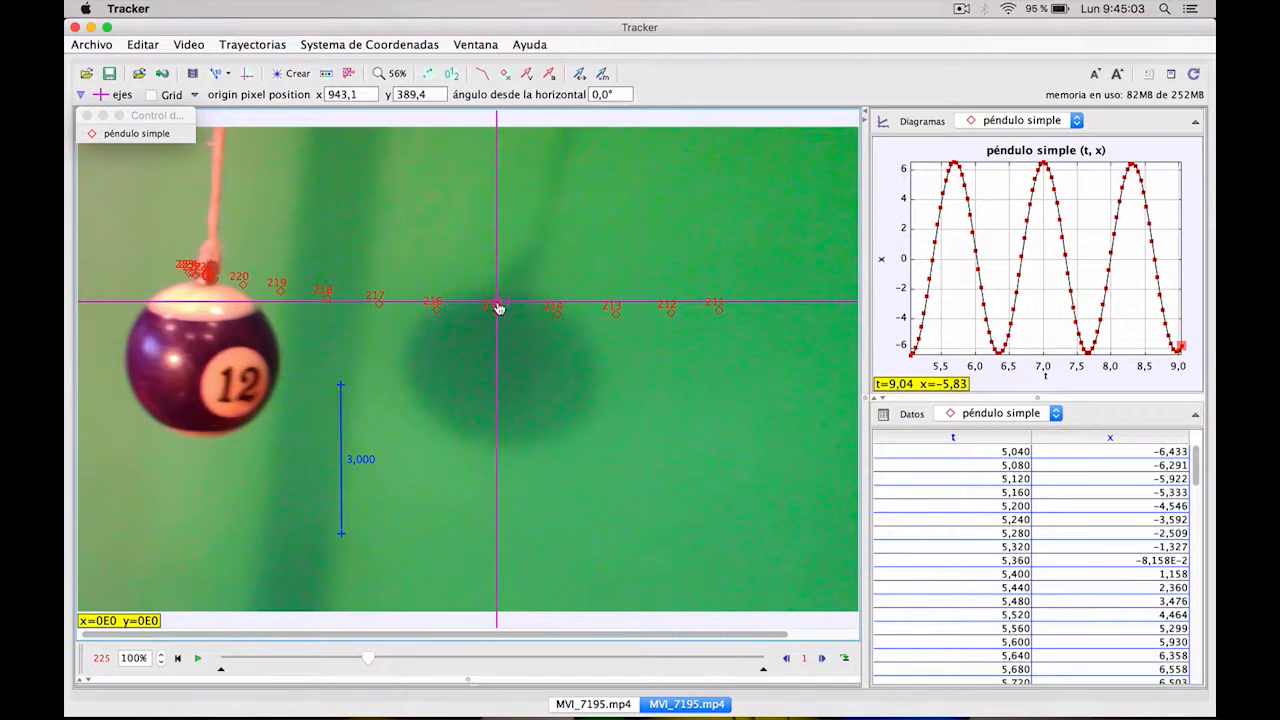
drag(498, 307, 501, 308)
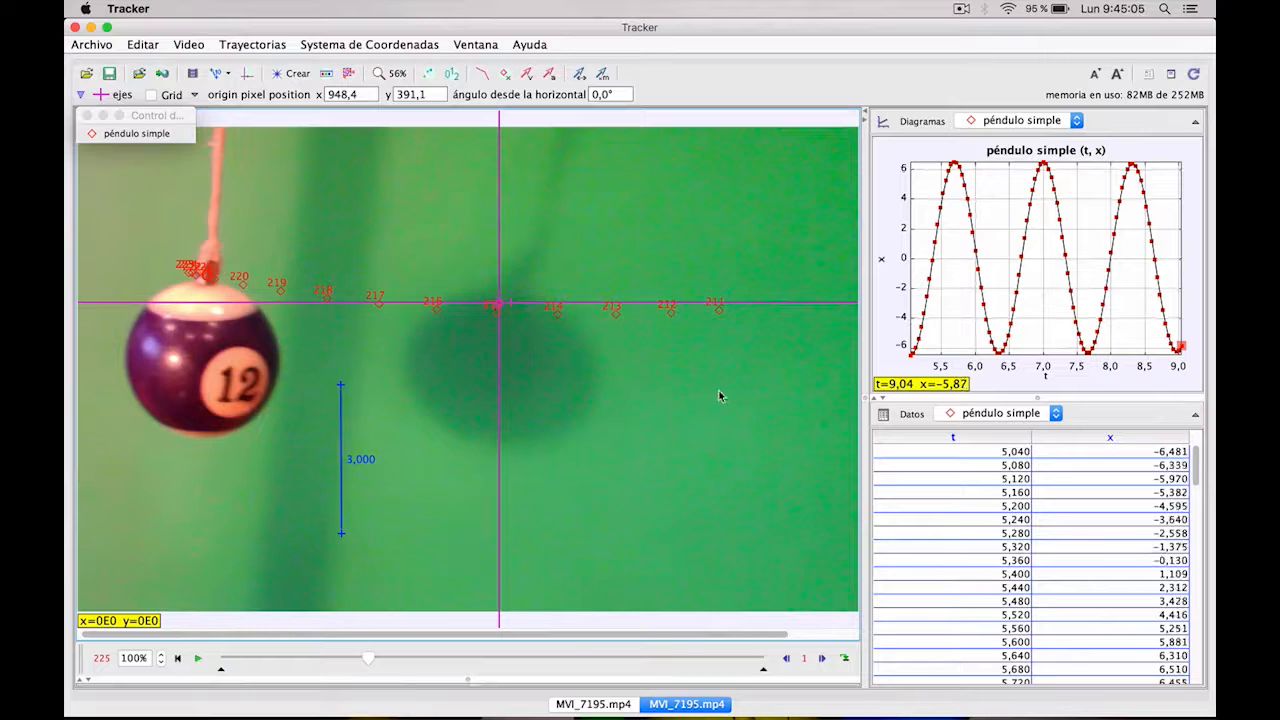
Open the x against t plot of the péndulo simple in the Data Tool and maximize its window
double_click(1001, 218)
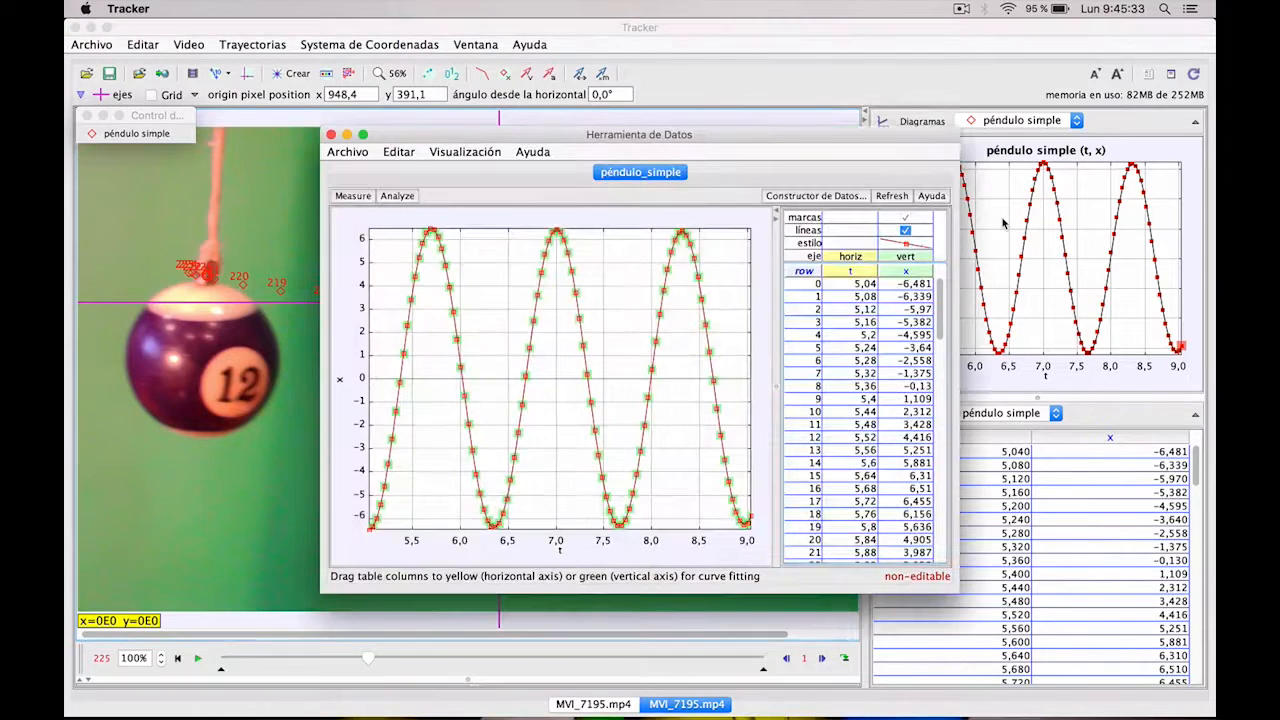
click(362, 136)
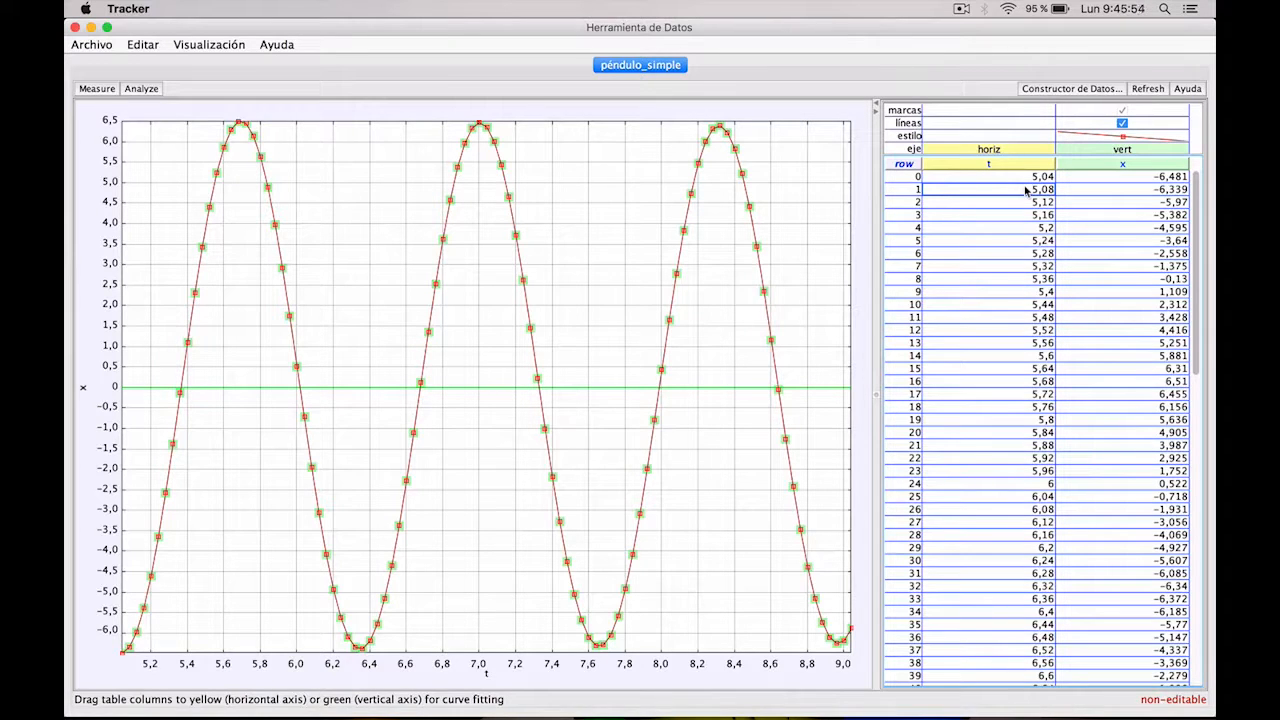
Highlight all t and x rows from 0 to 100, and replace that selection with the plotted point at t = 8
click(1012, 177)
drag(1012, 177, 1122, 702)
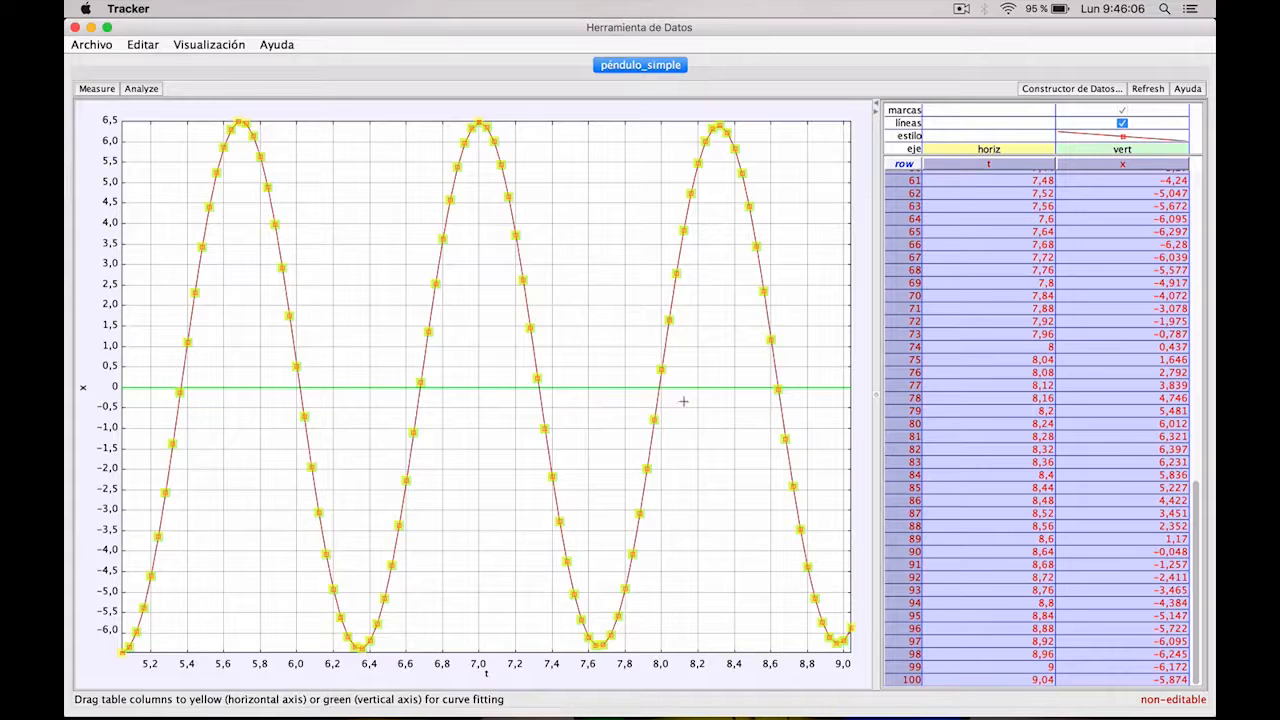
click(662, 375)
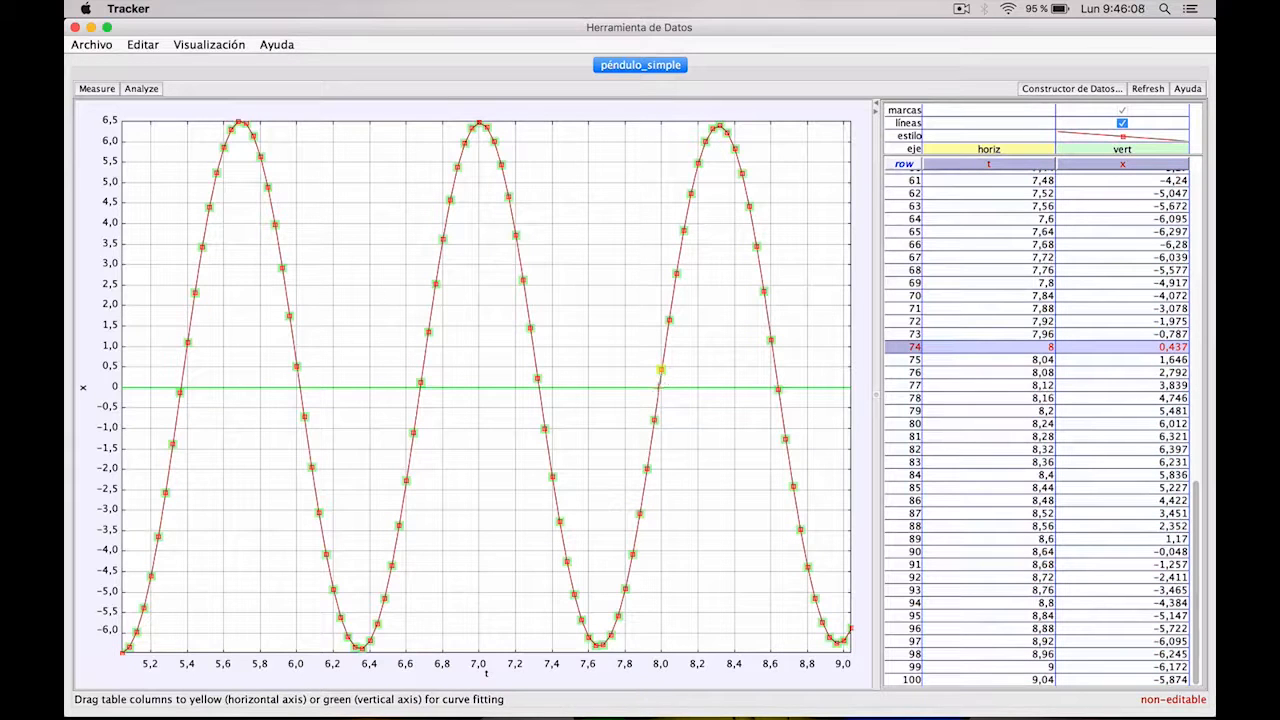
Inspect the plotted points at t = 7,96 and t = 8, and turn on coordinate measuring for the plot
click(655, 424)
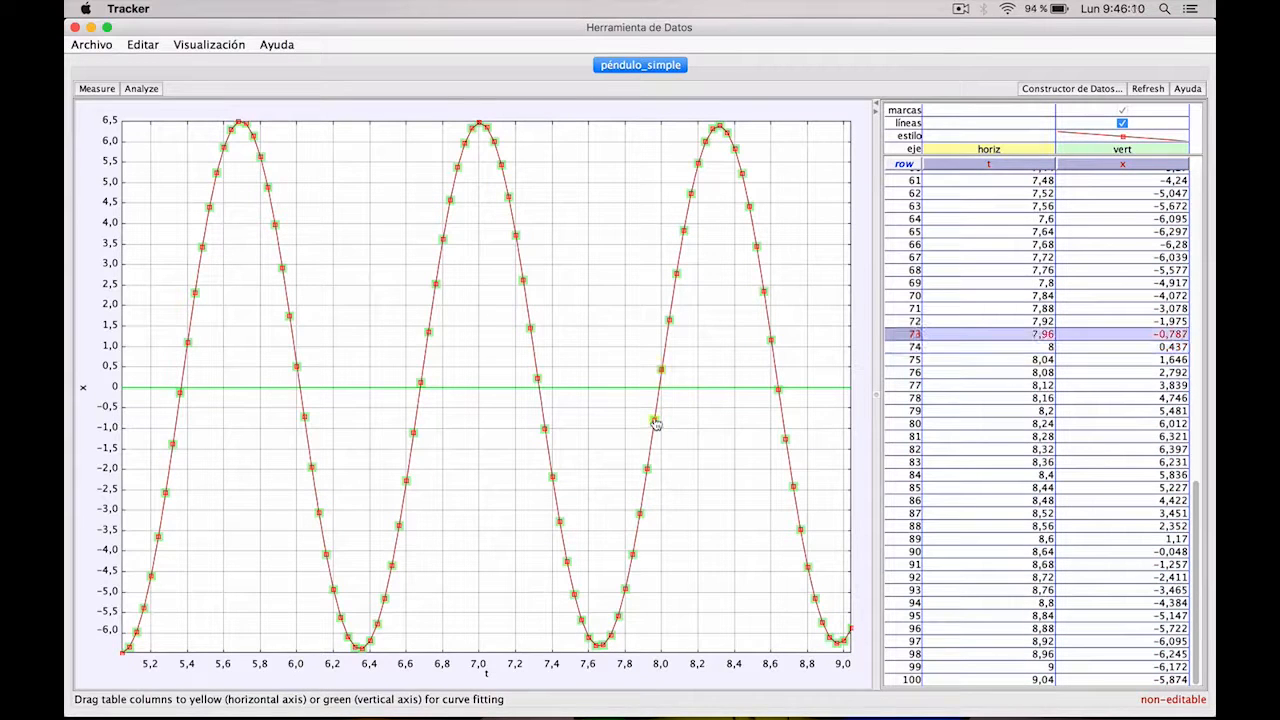
click(655, 424)
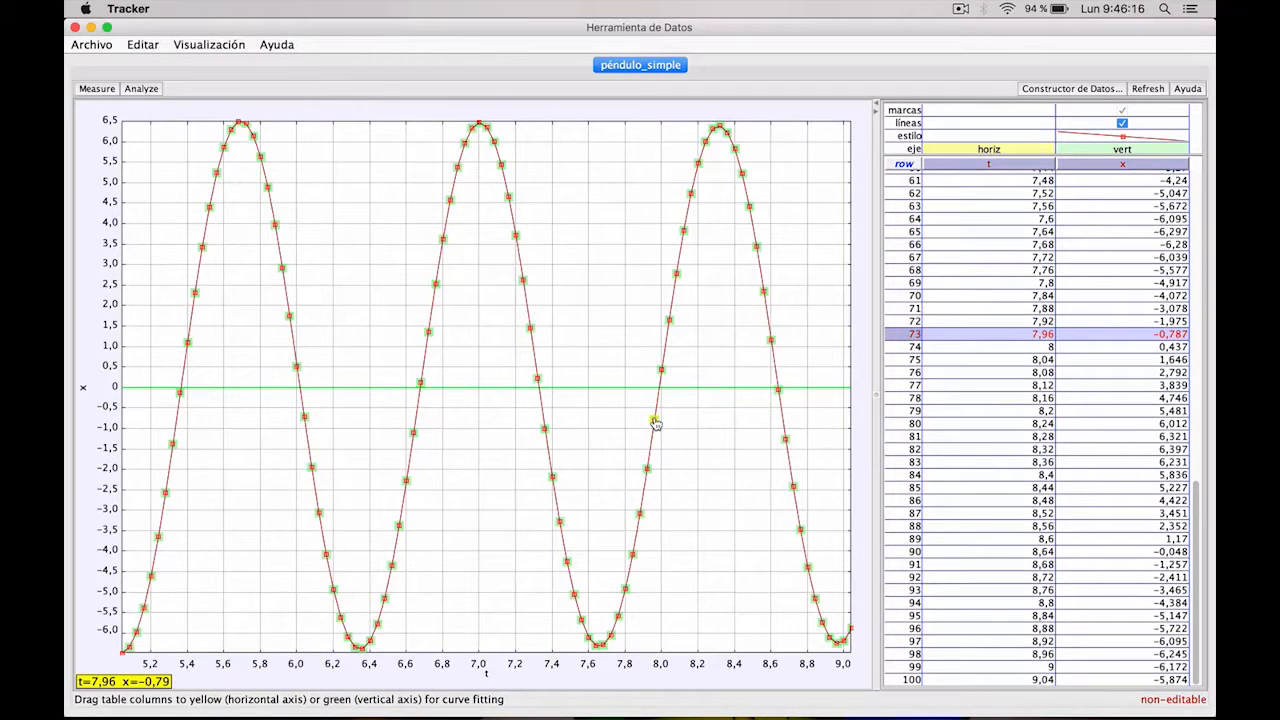
click(662, 371)
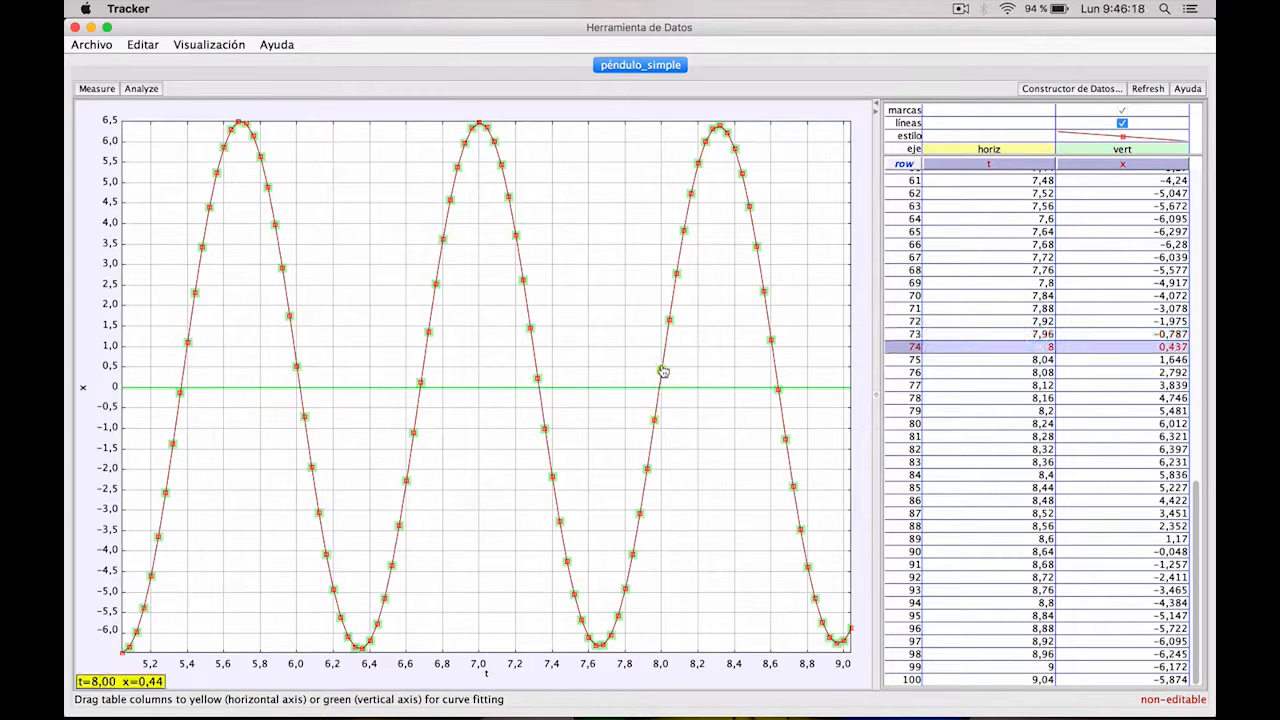
click(95, 89)
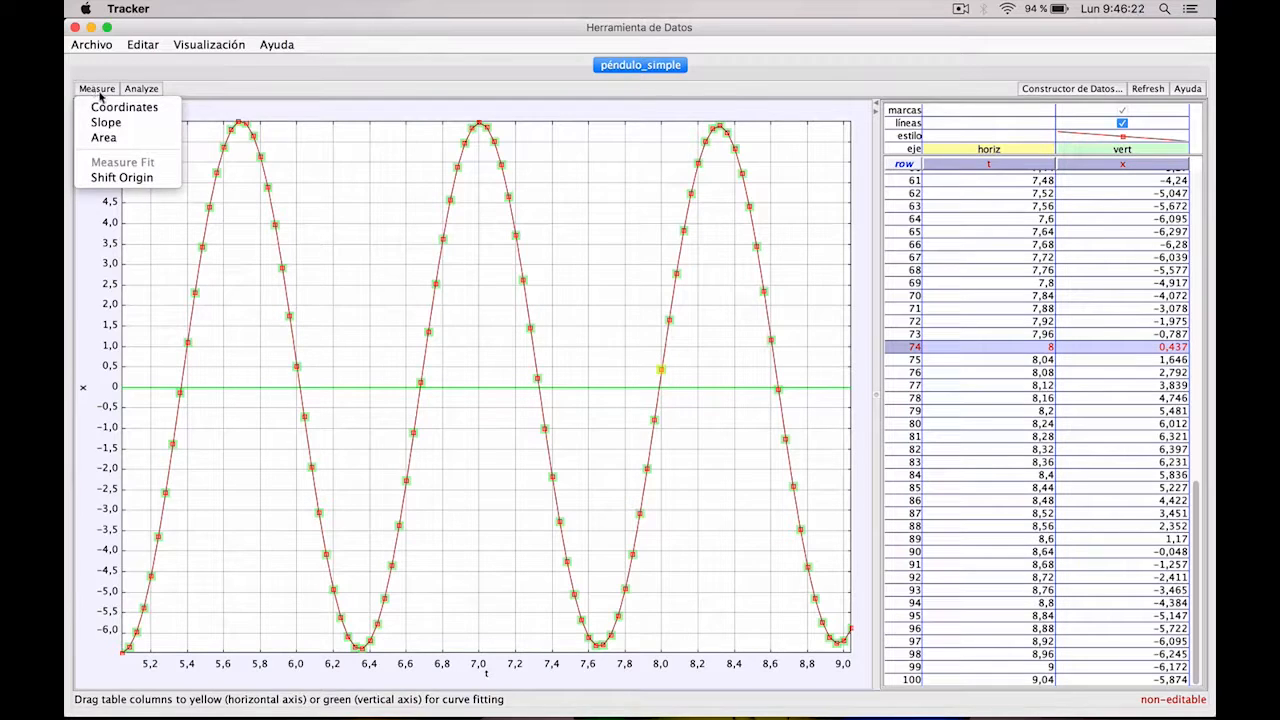
click(110, 108)
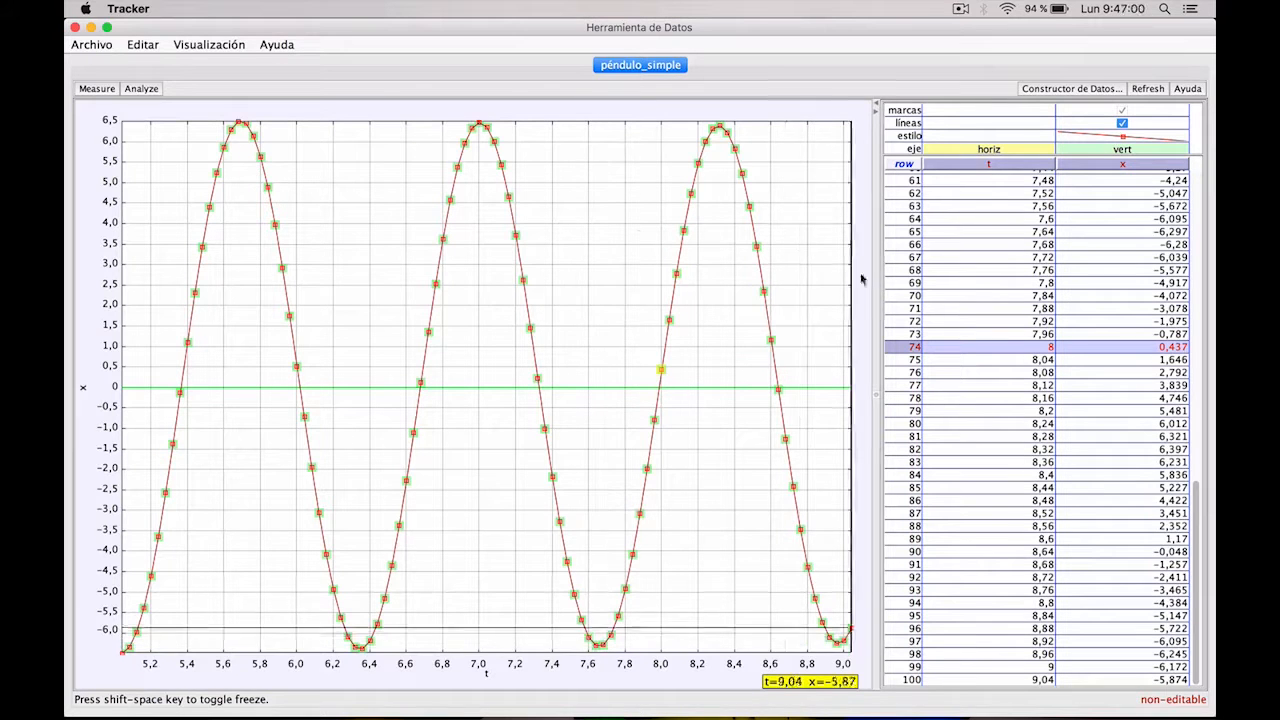
Show the curve fit section for the x against t data and enlarge the plot above it
click(148, 90)
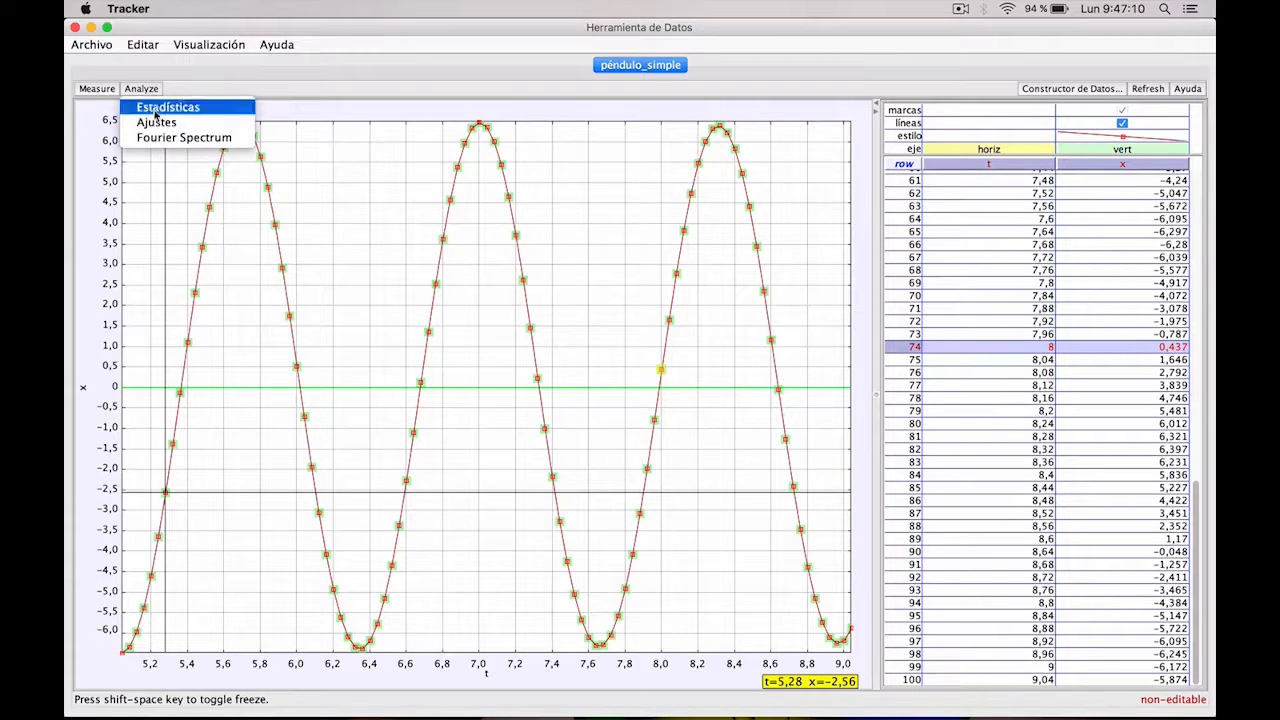
click(161, 128)
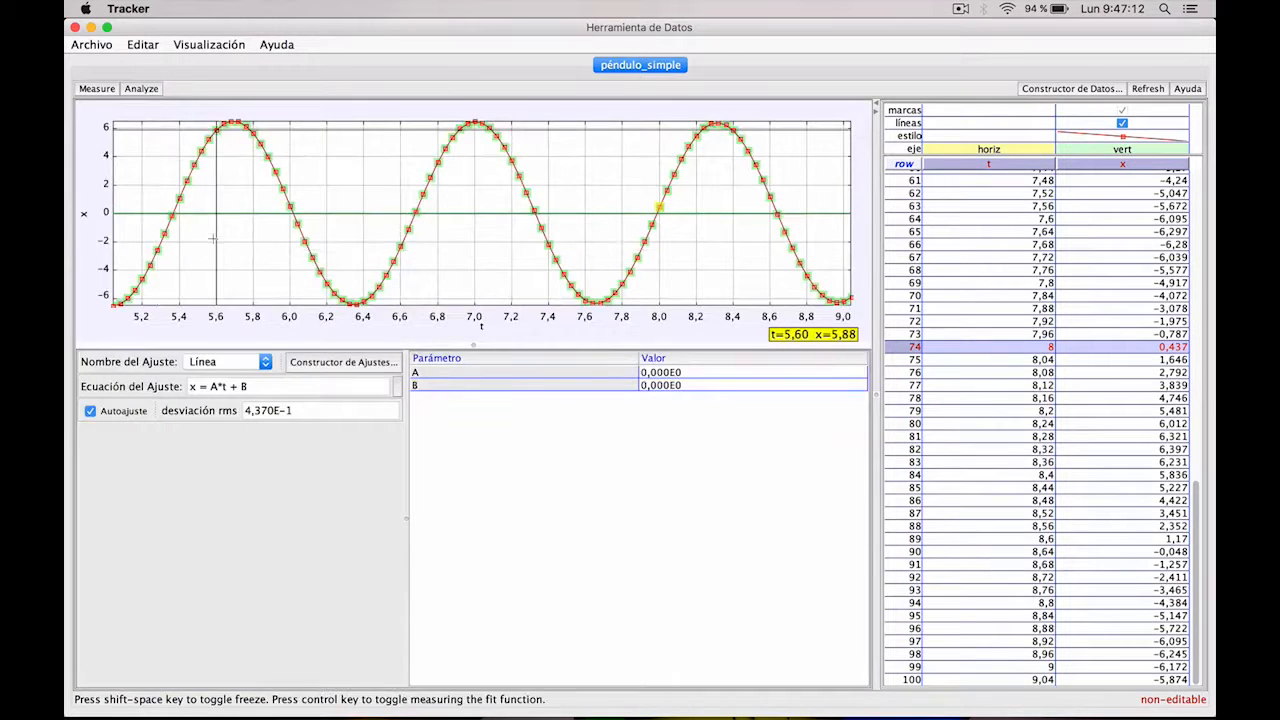
drag(273, 412, 277, 580)
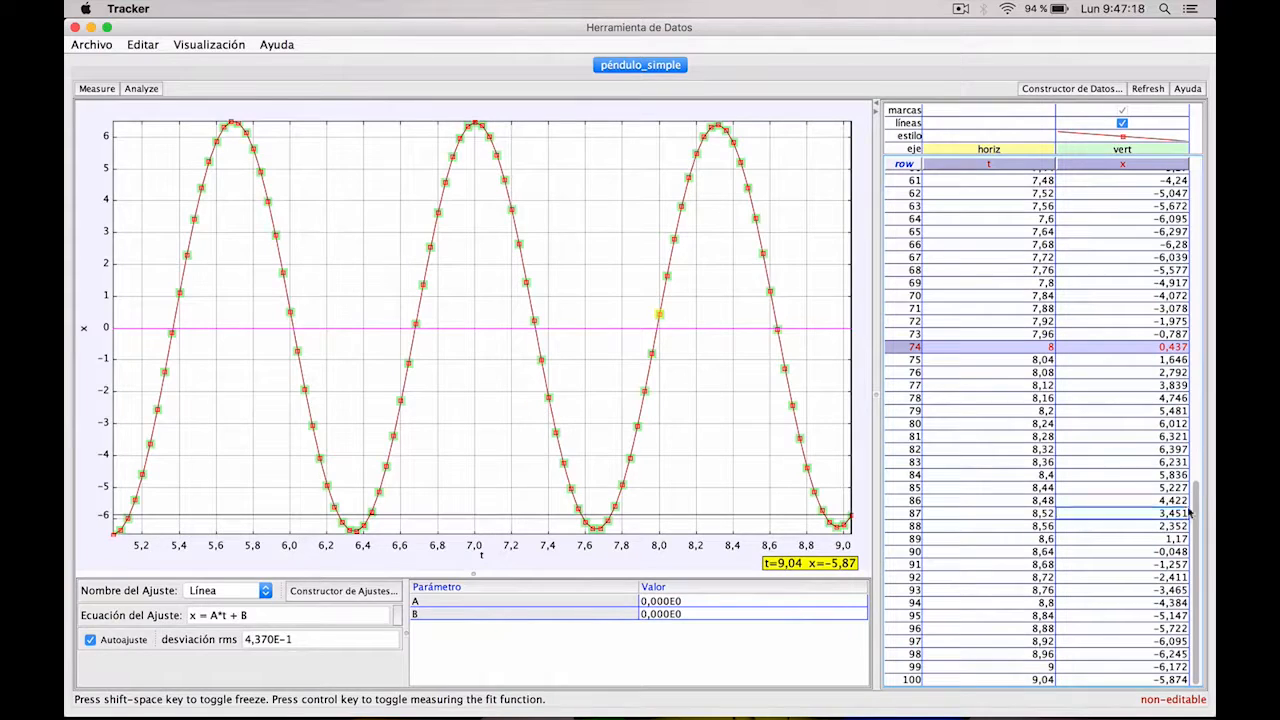
Select all t and x rows from 0 to 100 as the data for the fit
drag(1196, 499, 1188, 180)
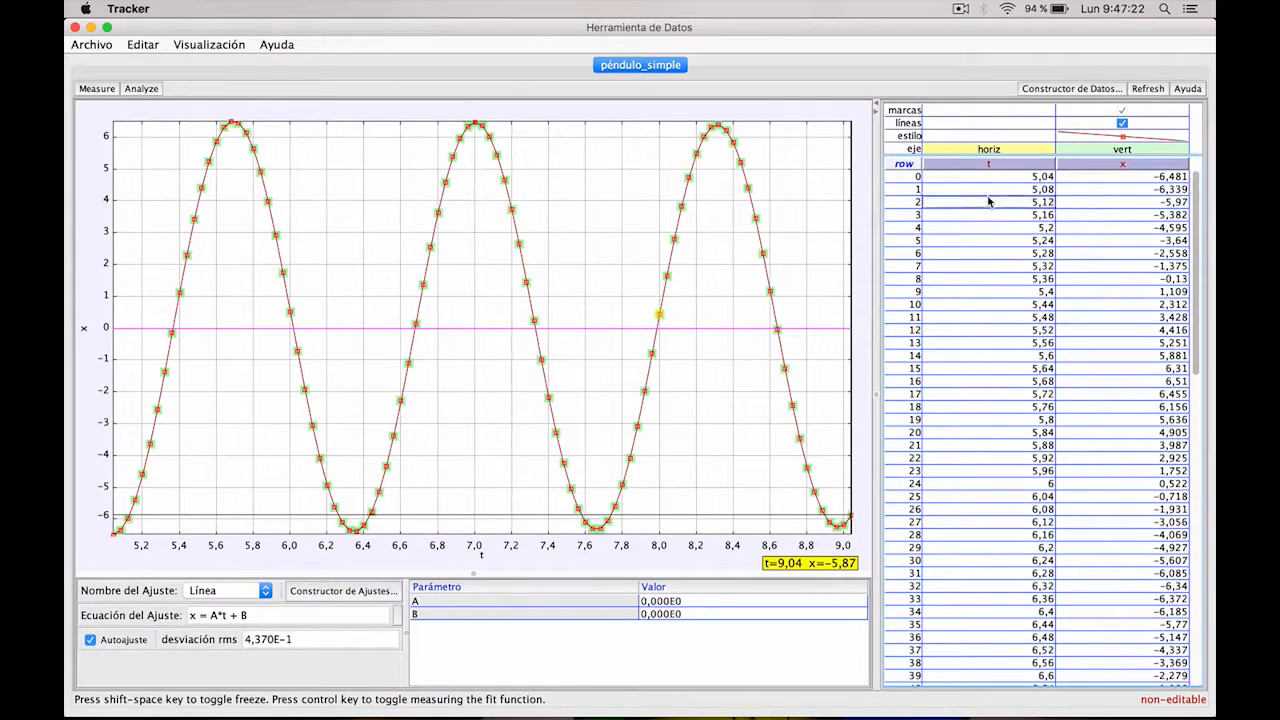
drag(997, 176, 1127, 586)
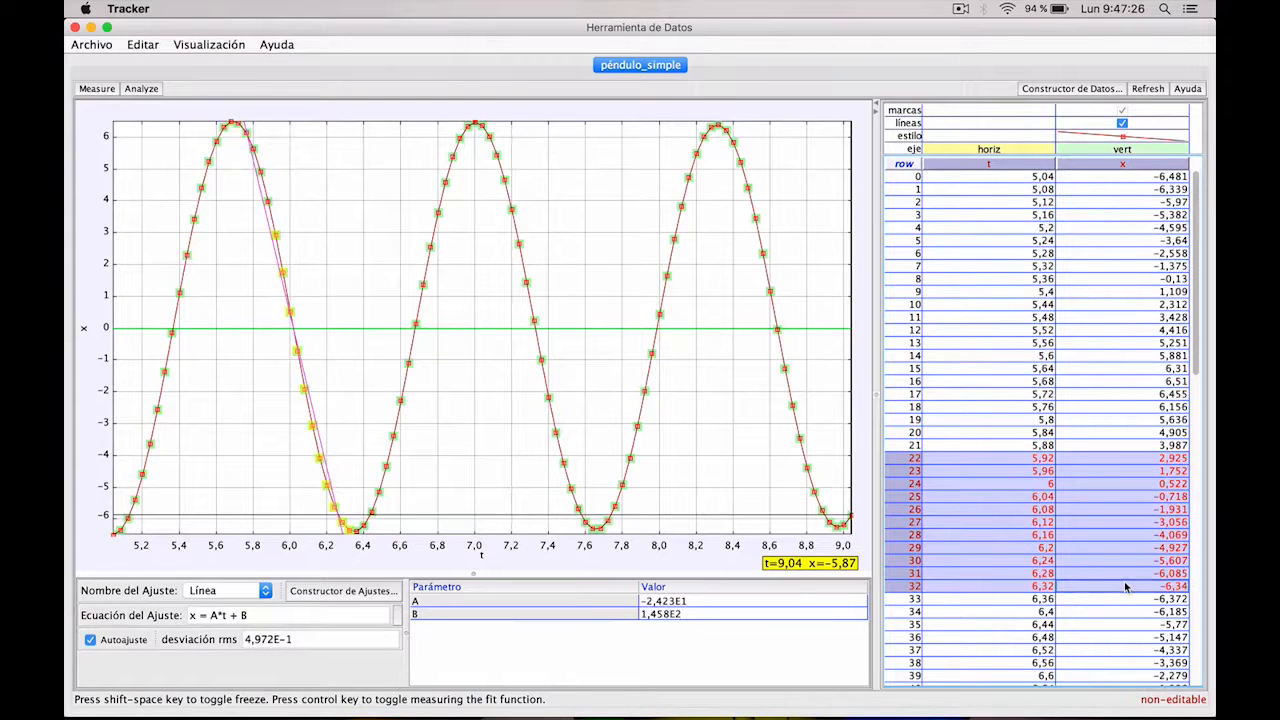
drag(1027, 180, 1165, 704)
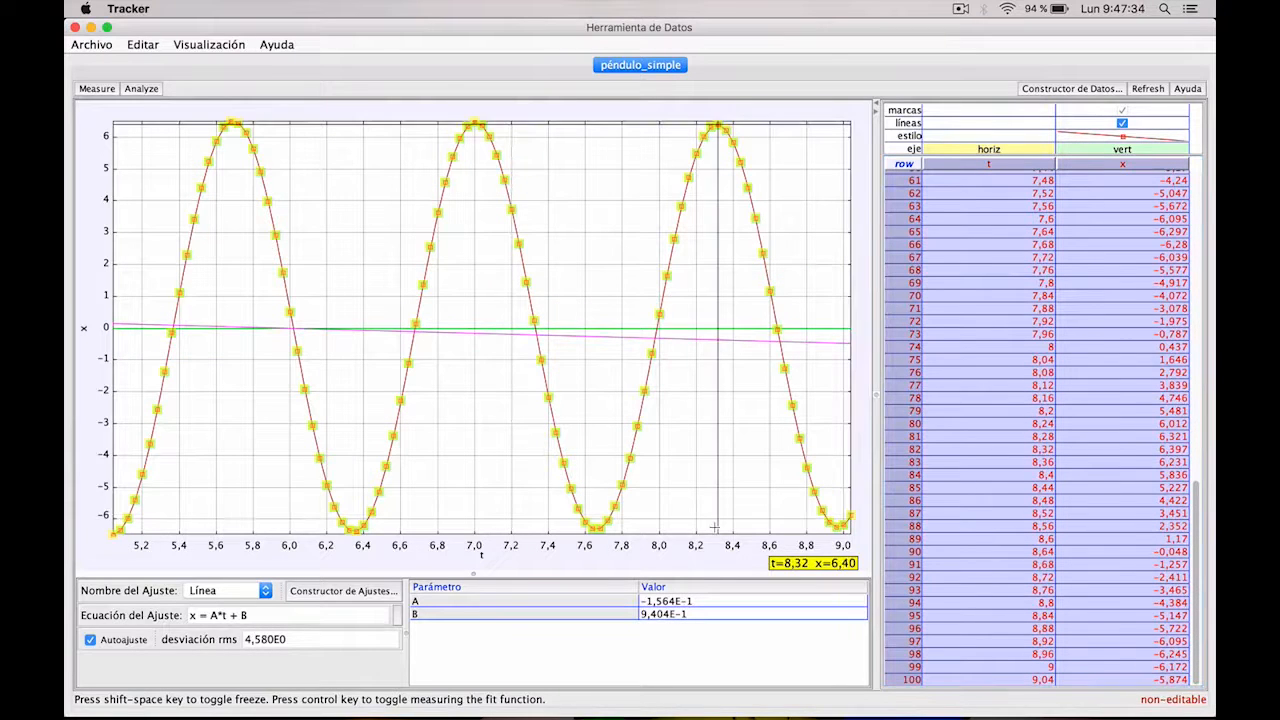
Change the fit to Sinusoid and set its parameter A to 6,3
click(266, 592)
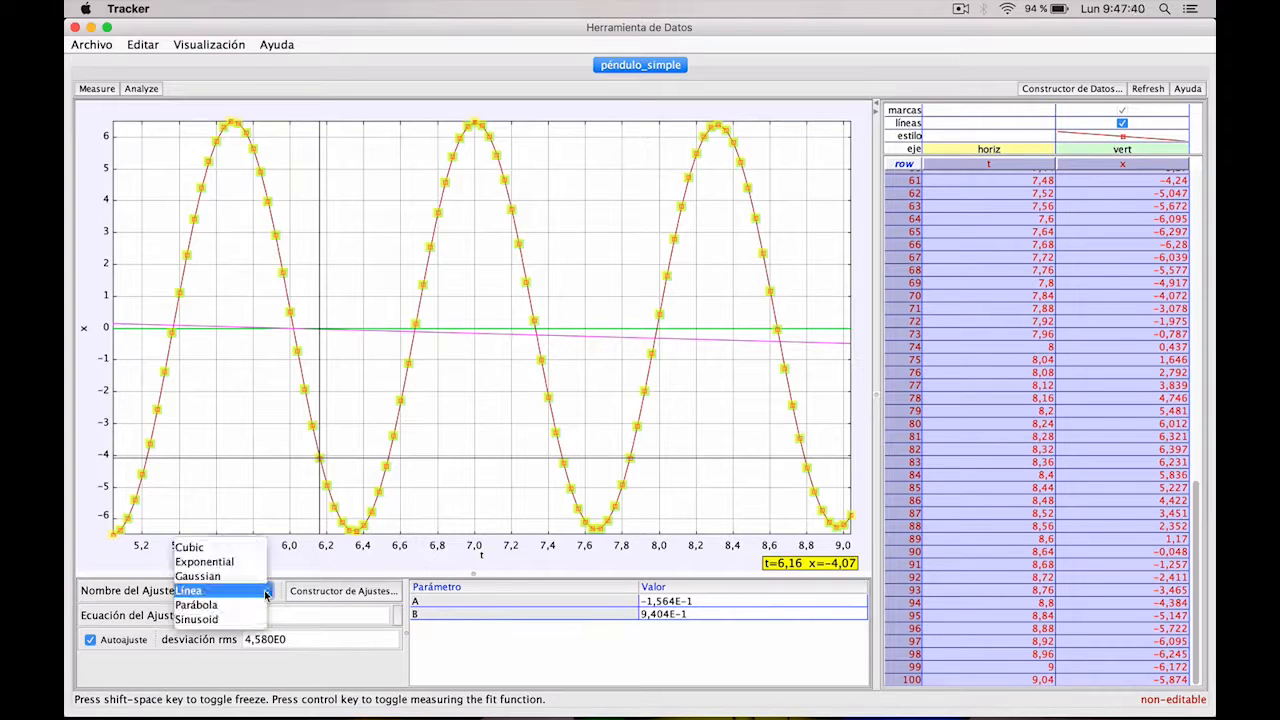
click(229, 620)
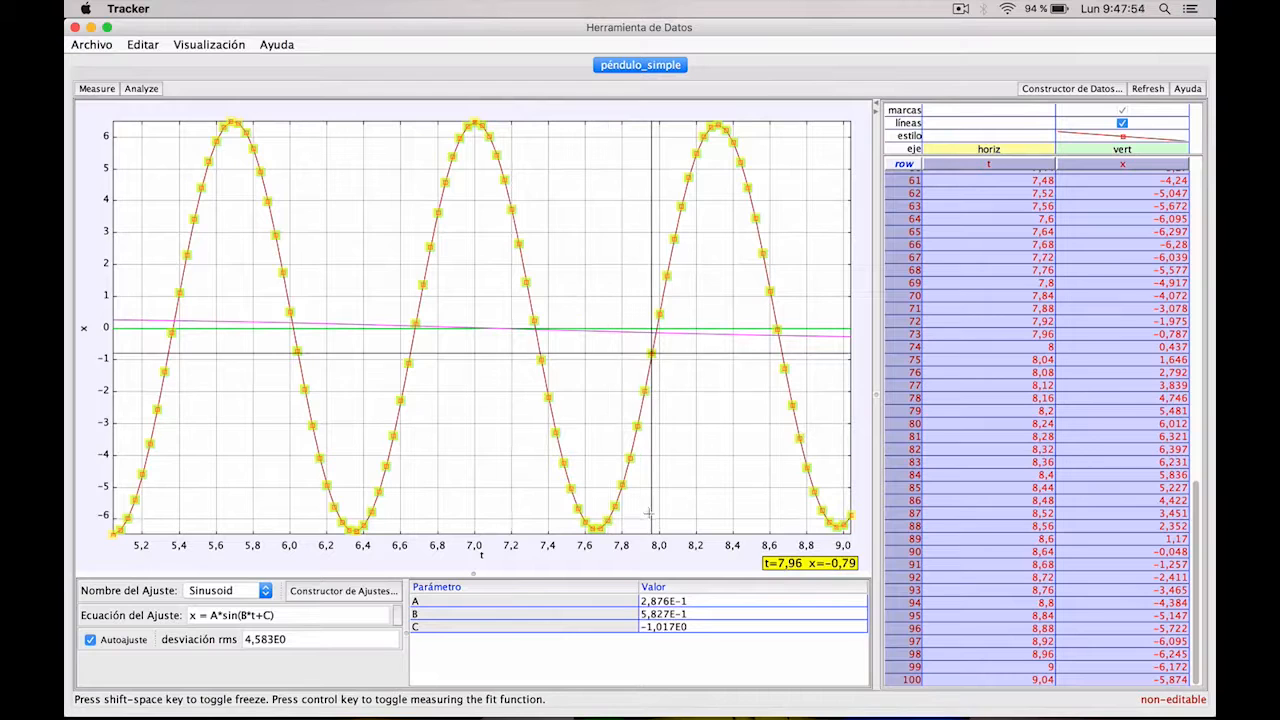
click(656, 604)
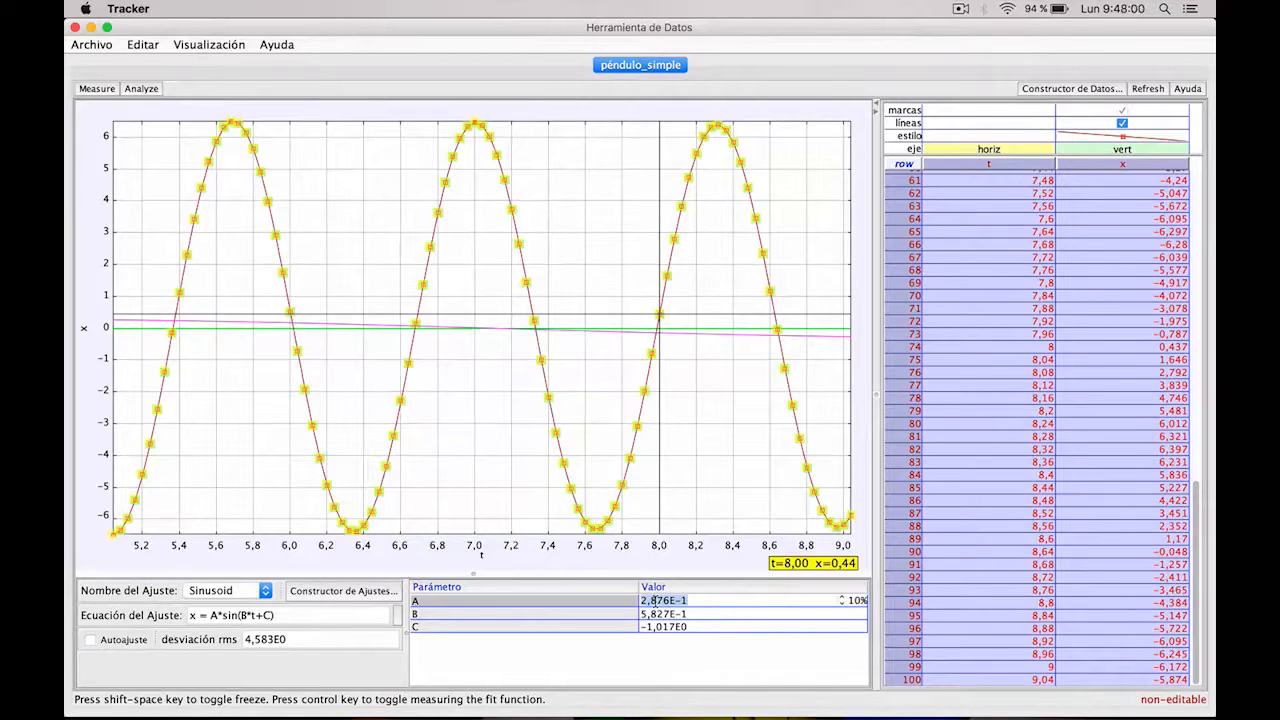
text(6,3)
key(Return)
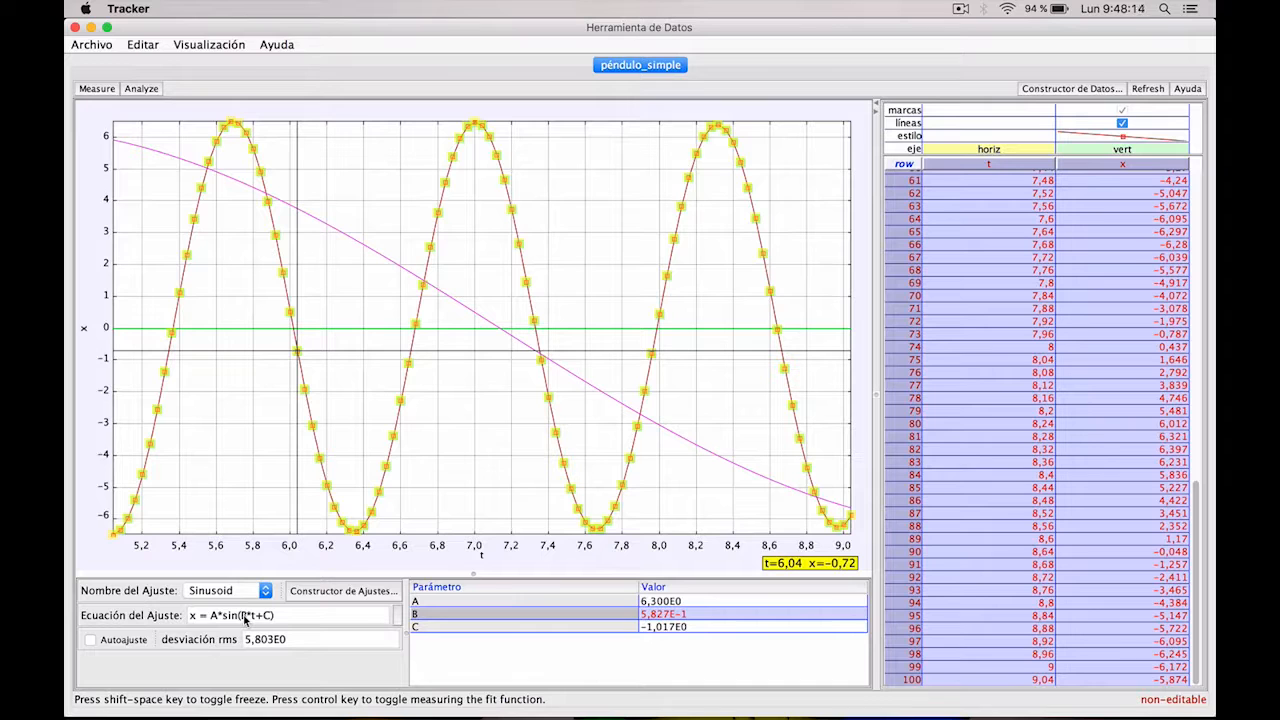
Set the sinusoid's parameter B to 4,5 and enable Autoajuste to refine the fit
click(657, 613)
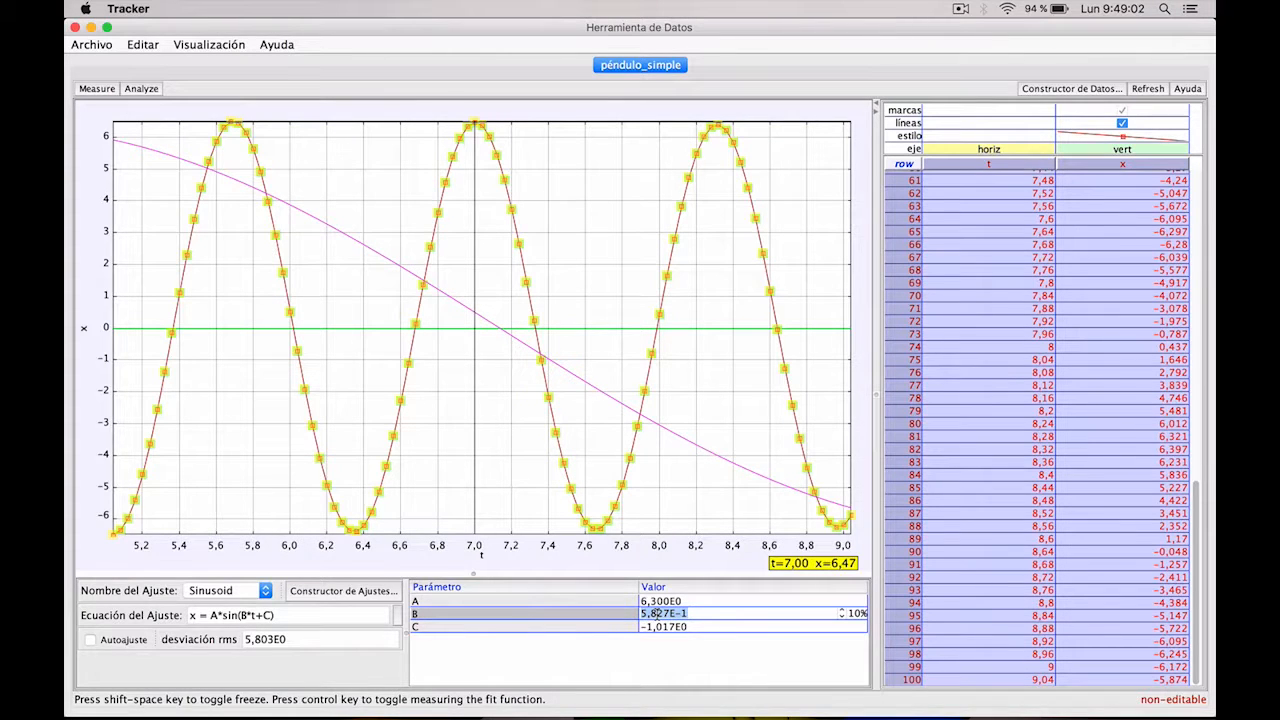
text(4)
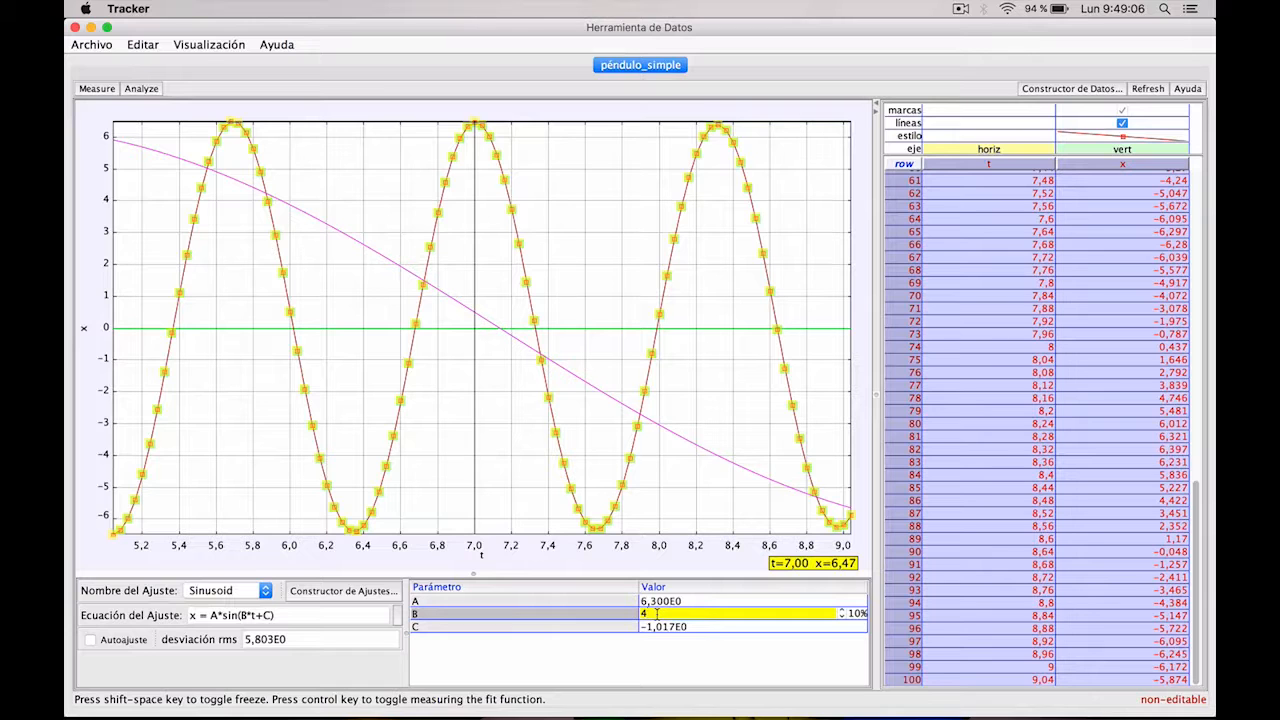
text(,5)
key(Return)
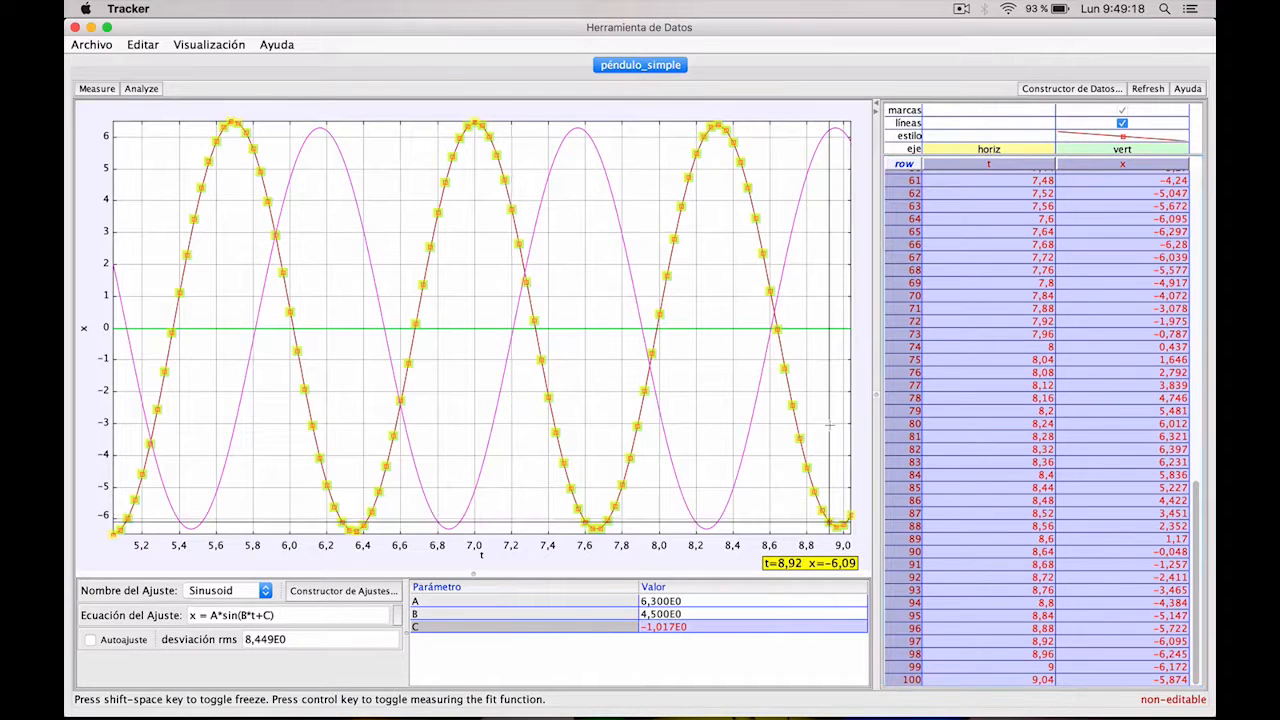
click(91, 640)
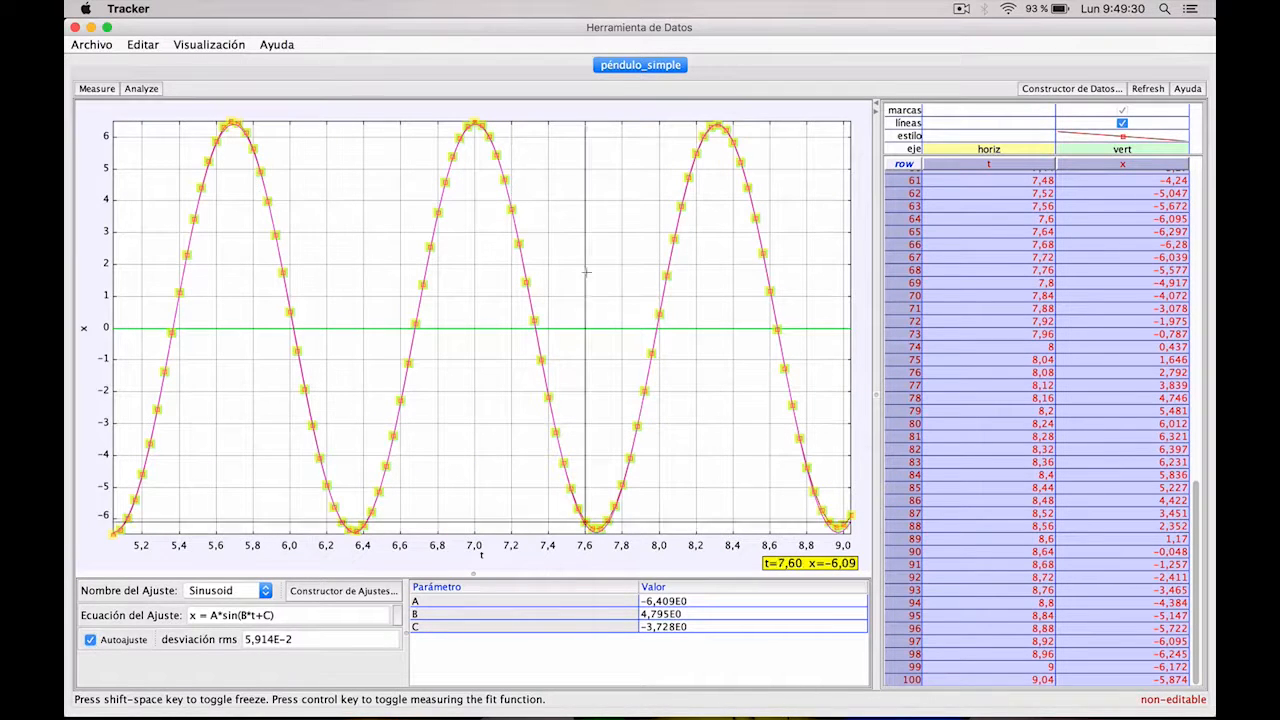
Switch the x series' connecting lines off and on repeatedly to compare the data points with the fitted curve
click(1122, 123)
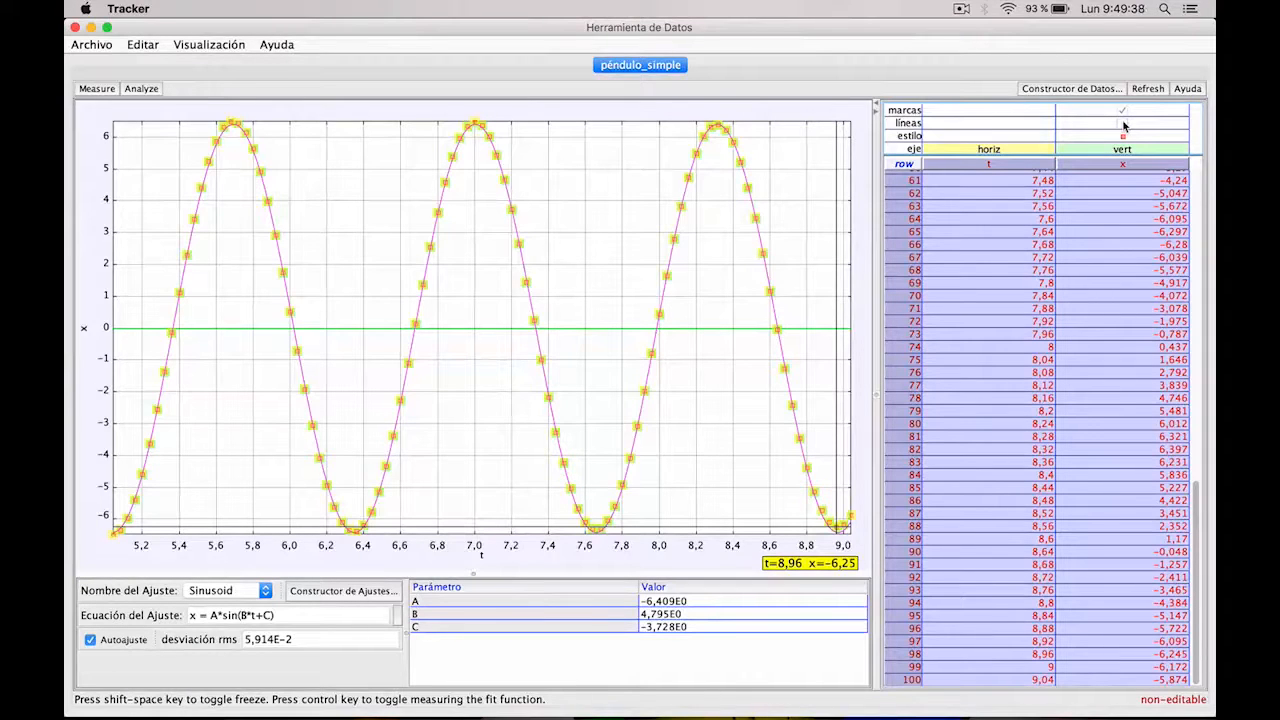
click(1122, 123)
click(1122, 123)
click(1123, 124)
click(1123, 124)
click(1123, 123)
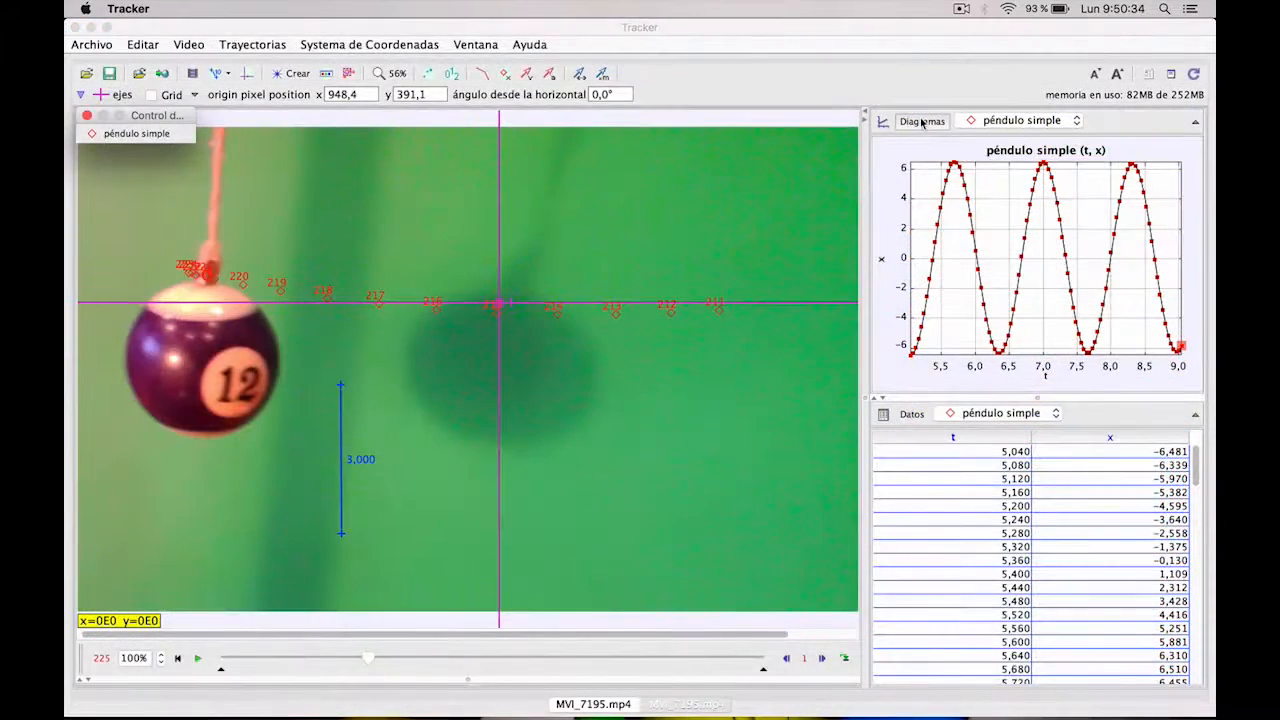
Show two plots in the main window, enlarge the plot area and make the second plot show vx against t
click(922, 121)
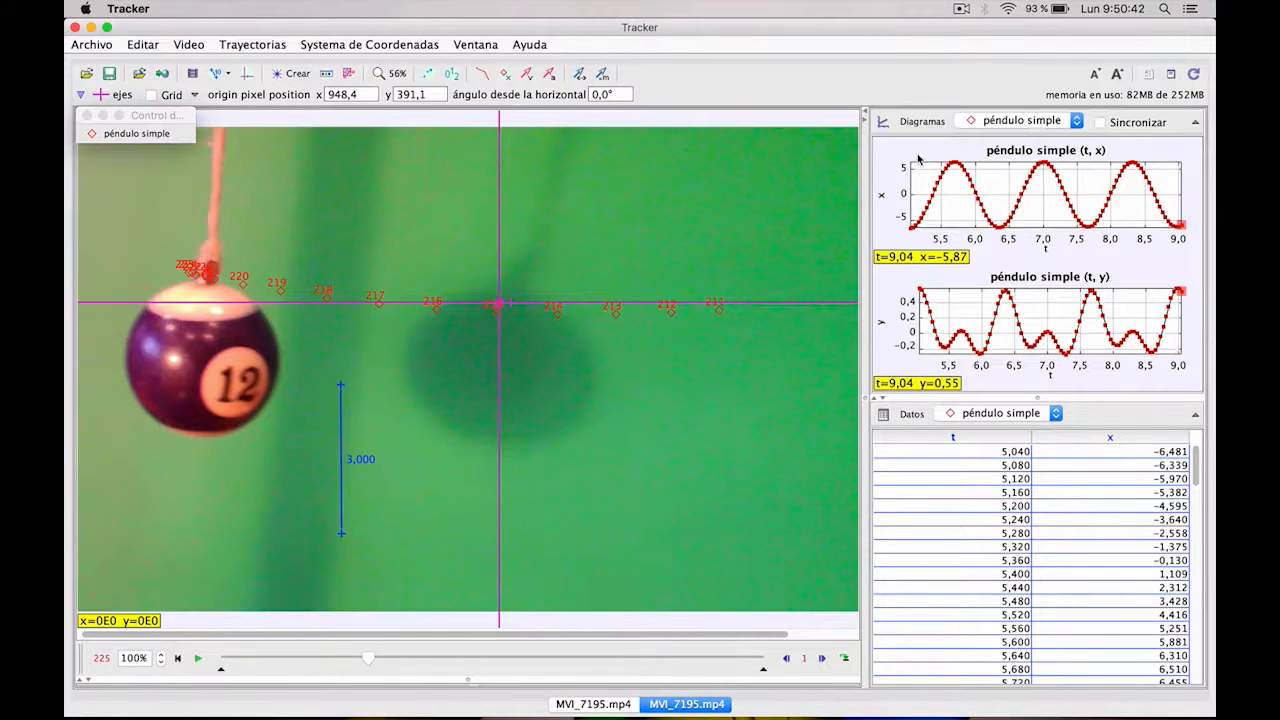
drag(1018, 395, 1018, 460)
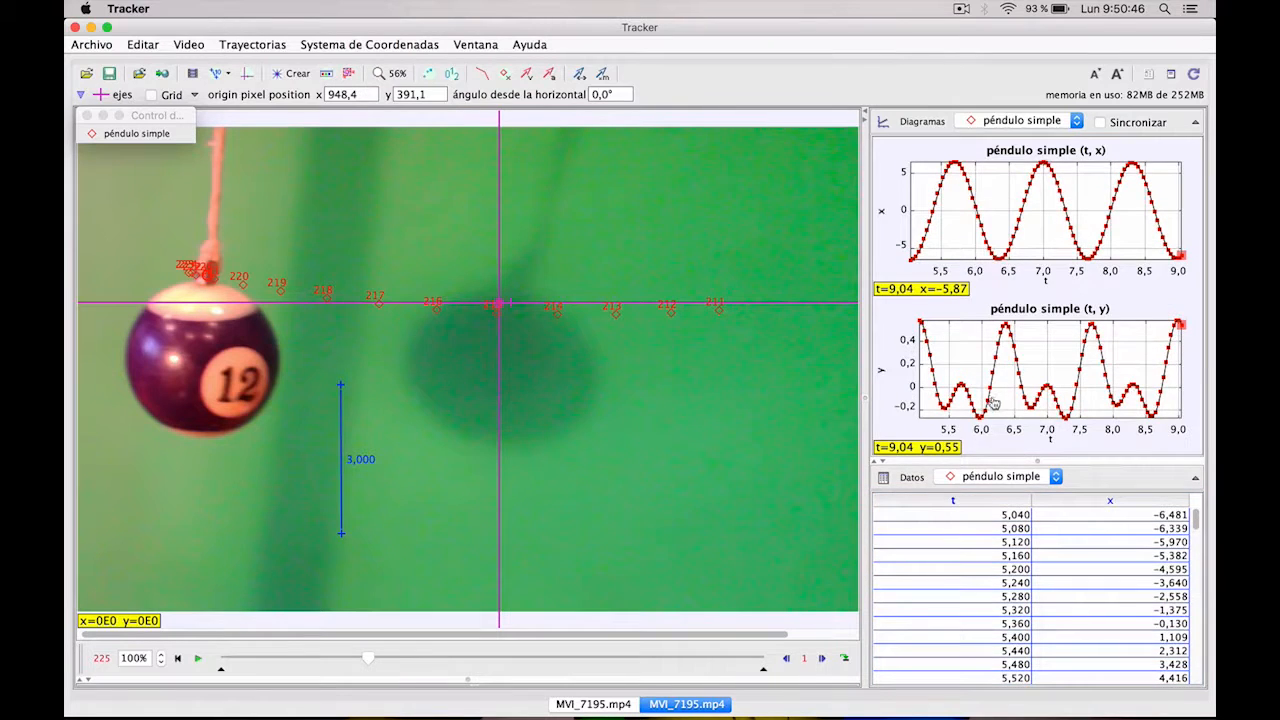
click(885, 373)
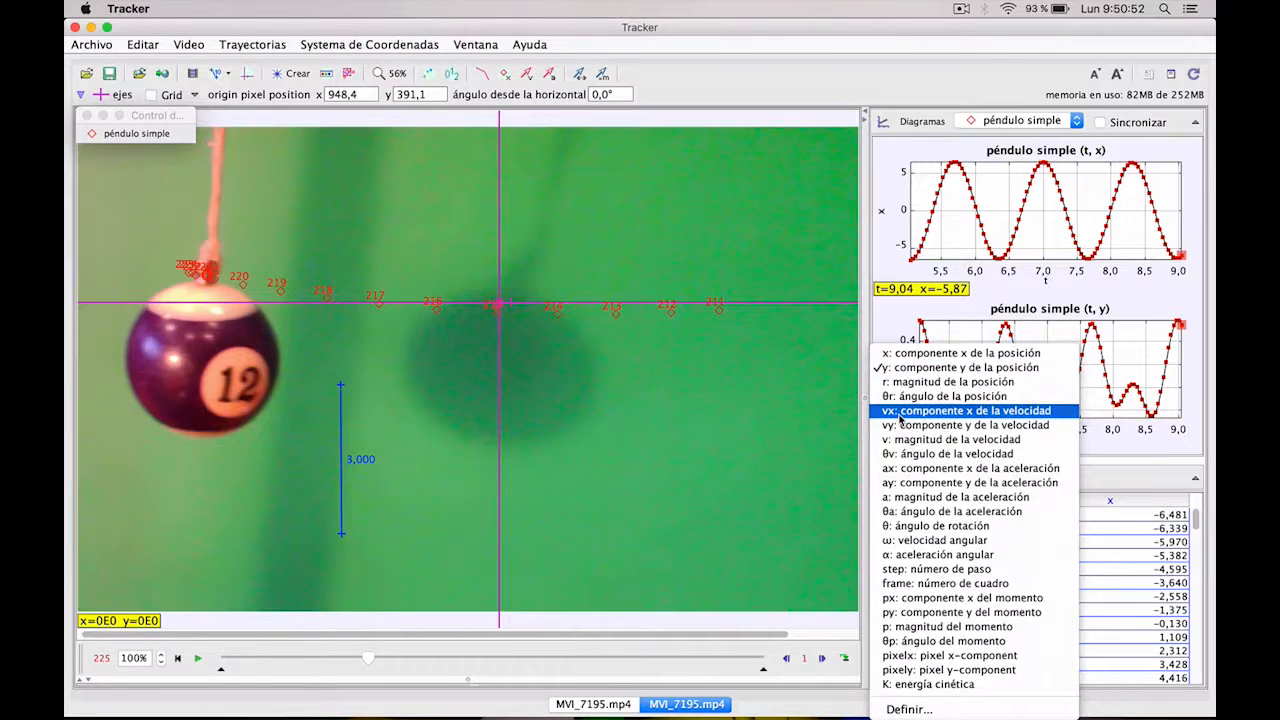
click(899, 411)
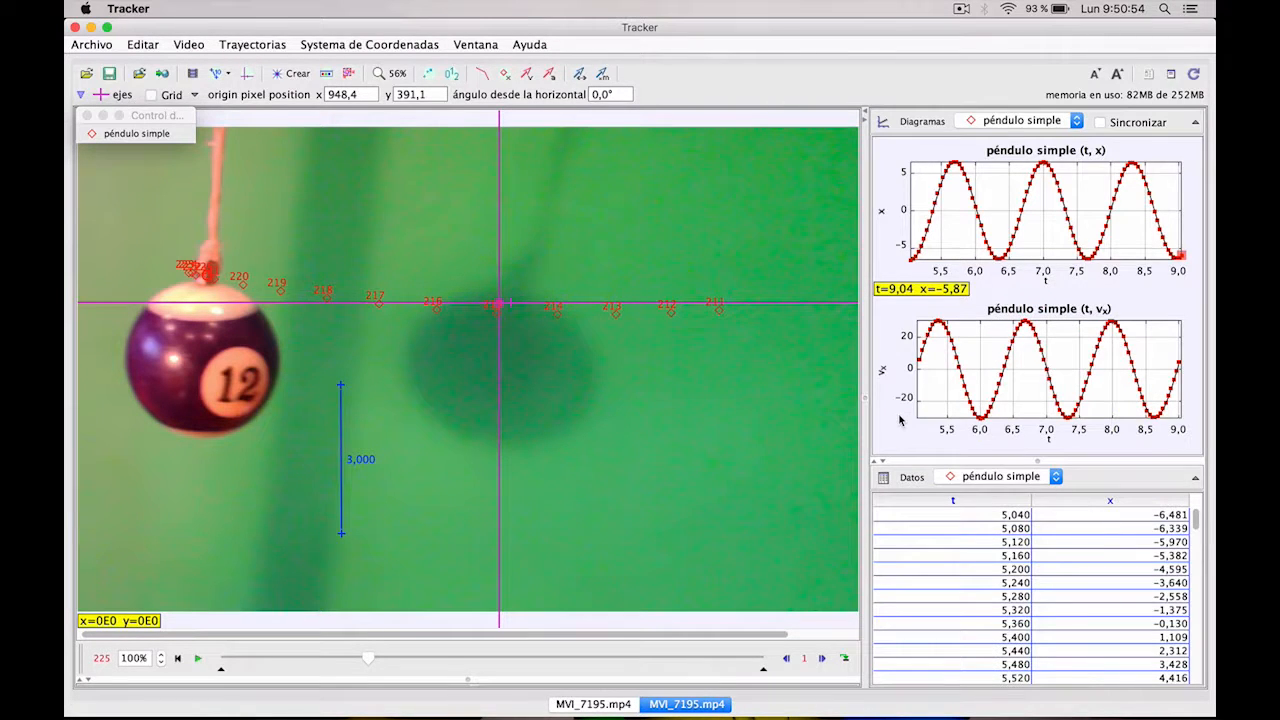
Open the vx against t plot in the Data Tool and select all rows of the vx column
double_click(984, 352)
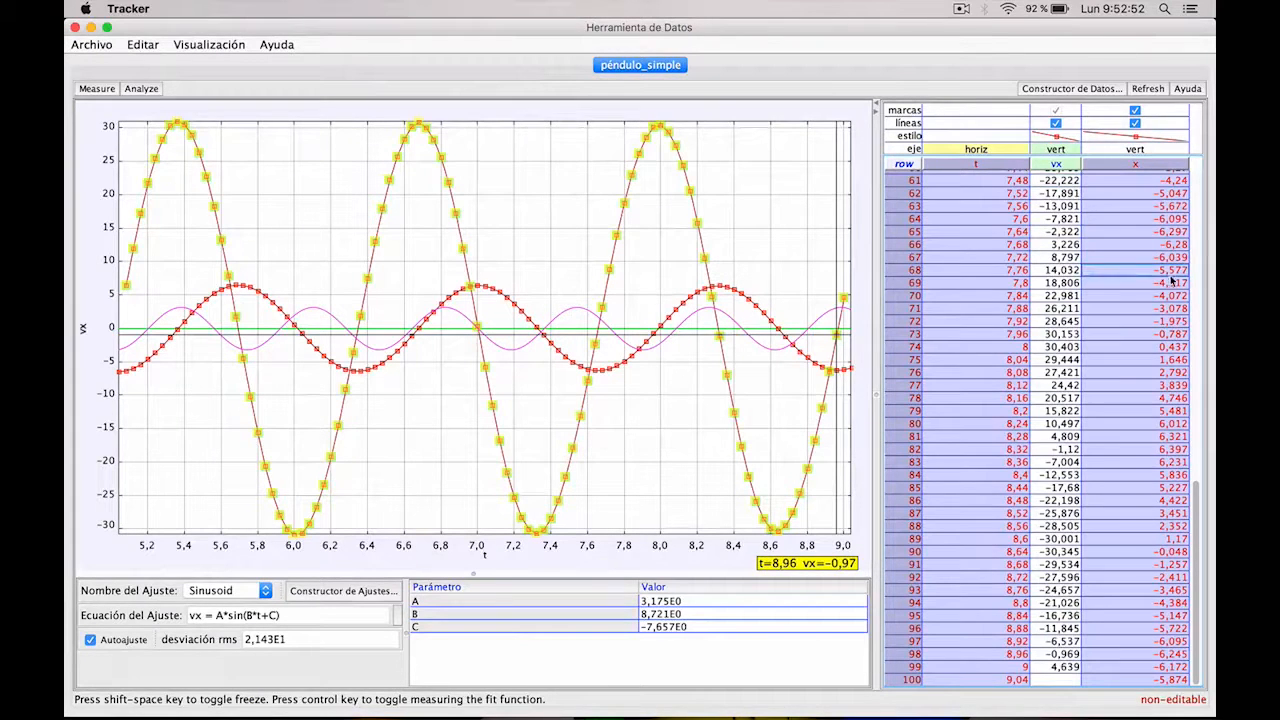
drag(1192, 495, 1158, 110)
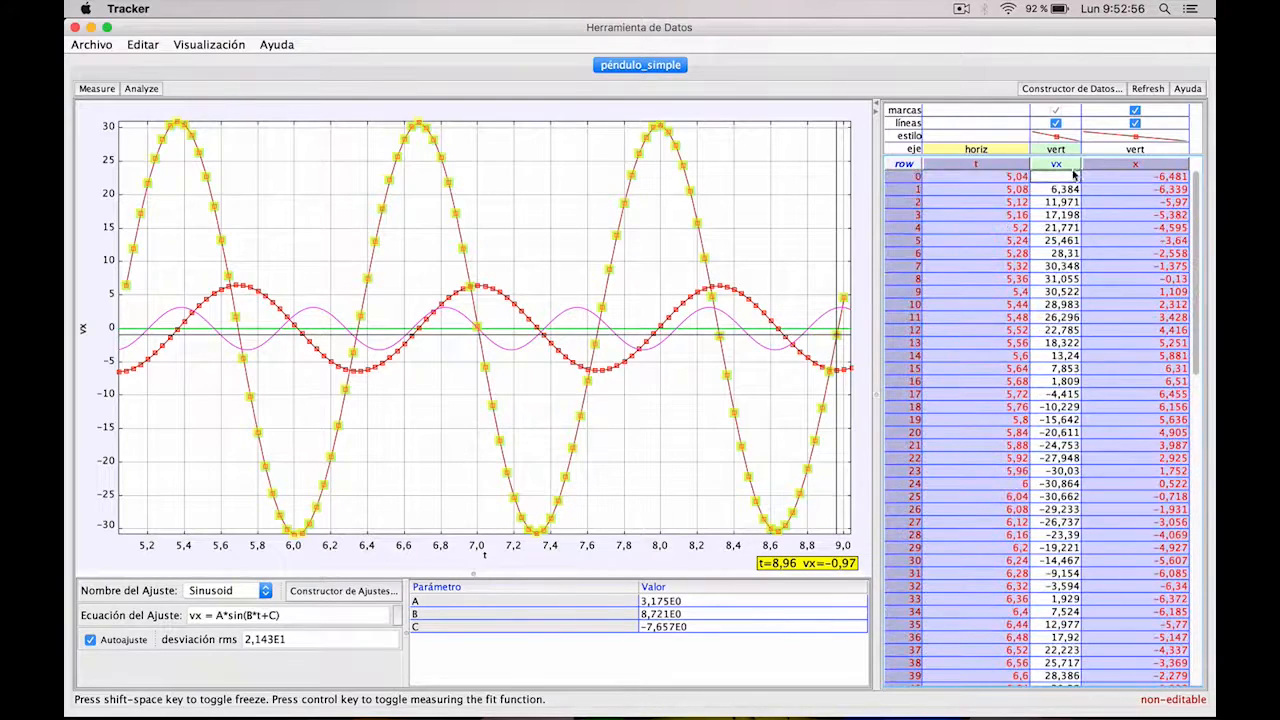
drag(1058, 180, 1048, 700)
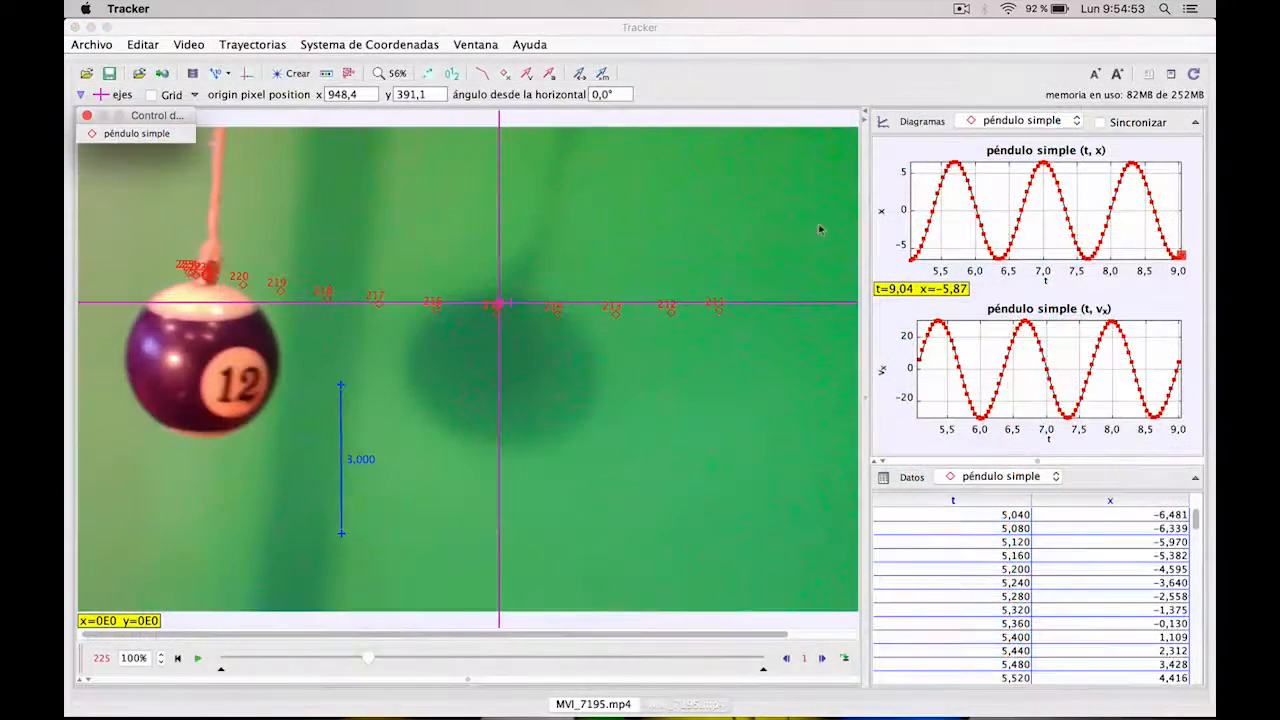
Add a third plot in the main window and set it to ax, the x component of acceleration, against t
click(921, 127)
click(918, 174)
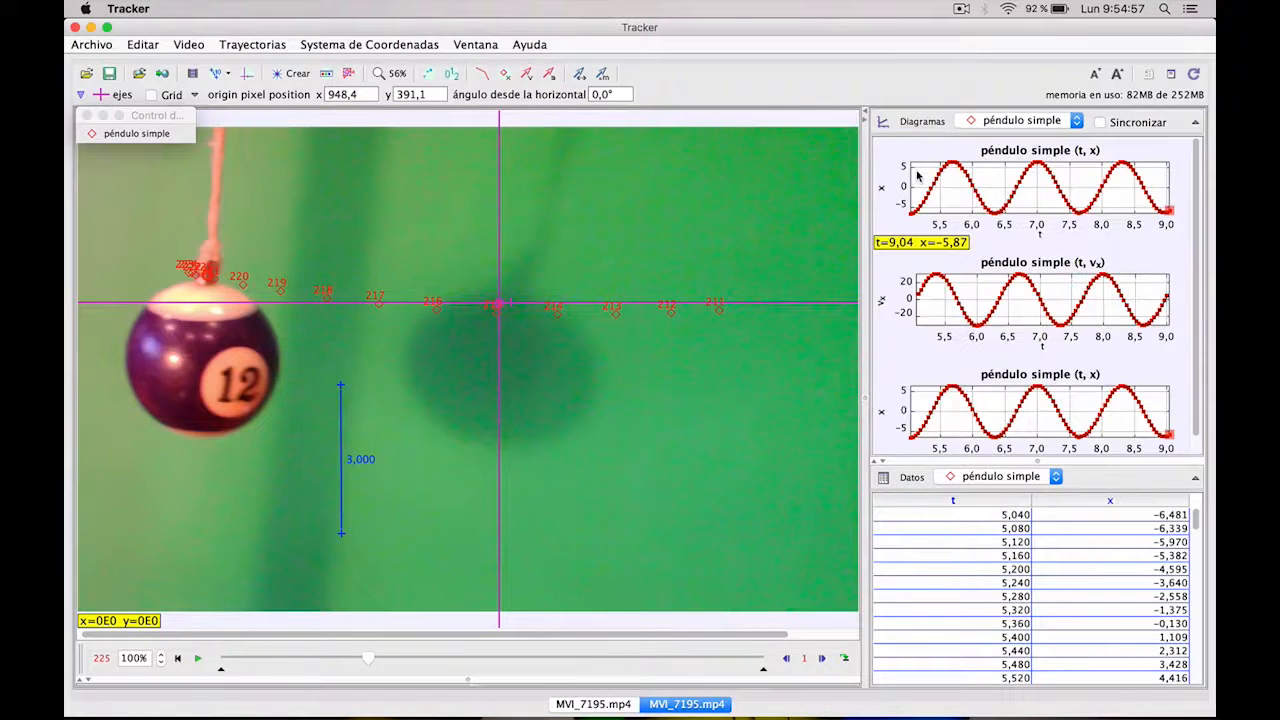
click(883, 414)
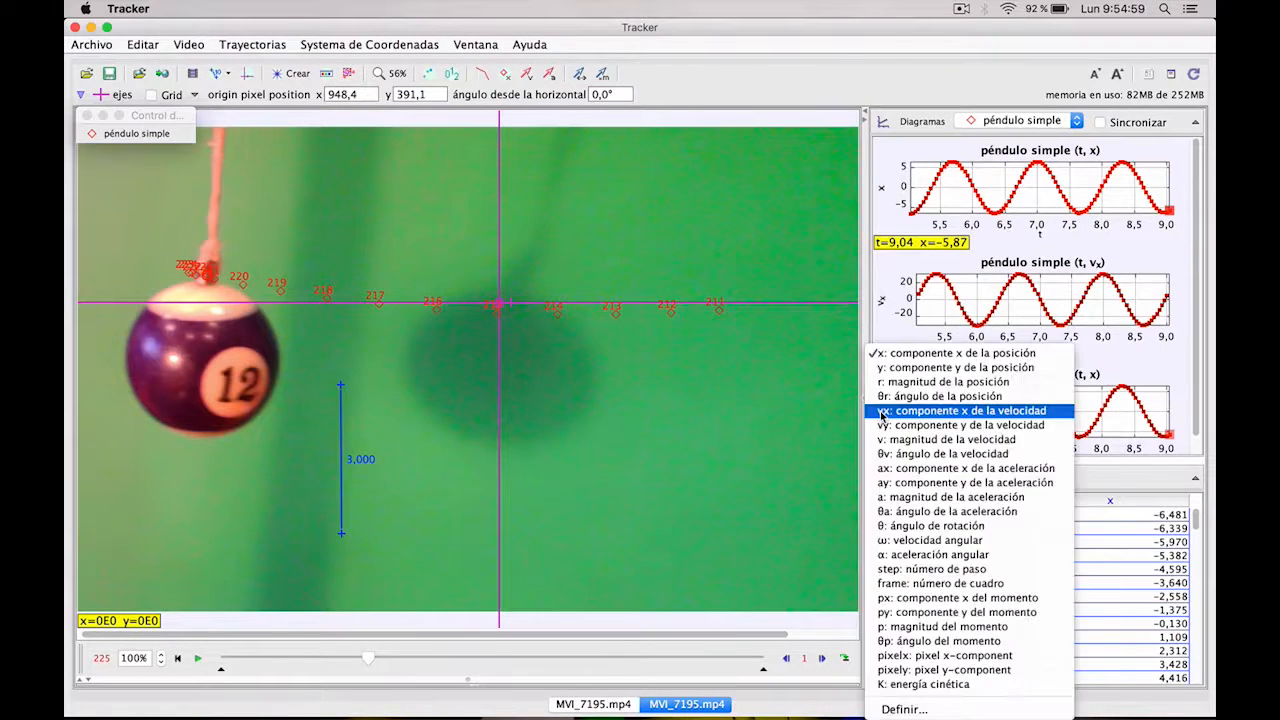
click(885, 468)
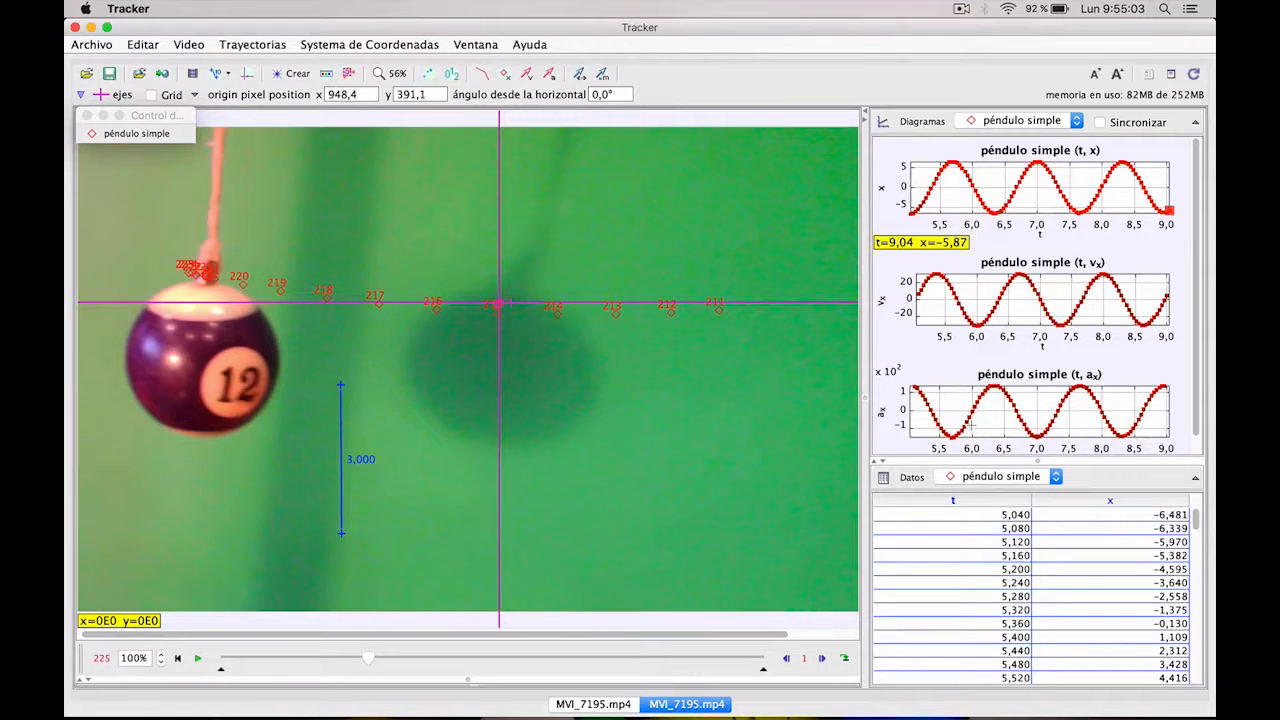
Examine the ax against t plot in the Data Tool, and return to the main window to play the pendulum video
double_click(1038, 401)
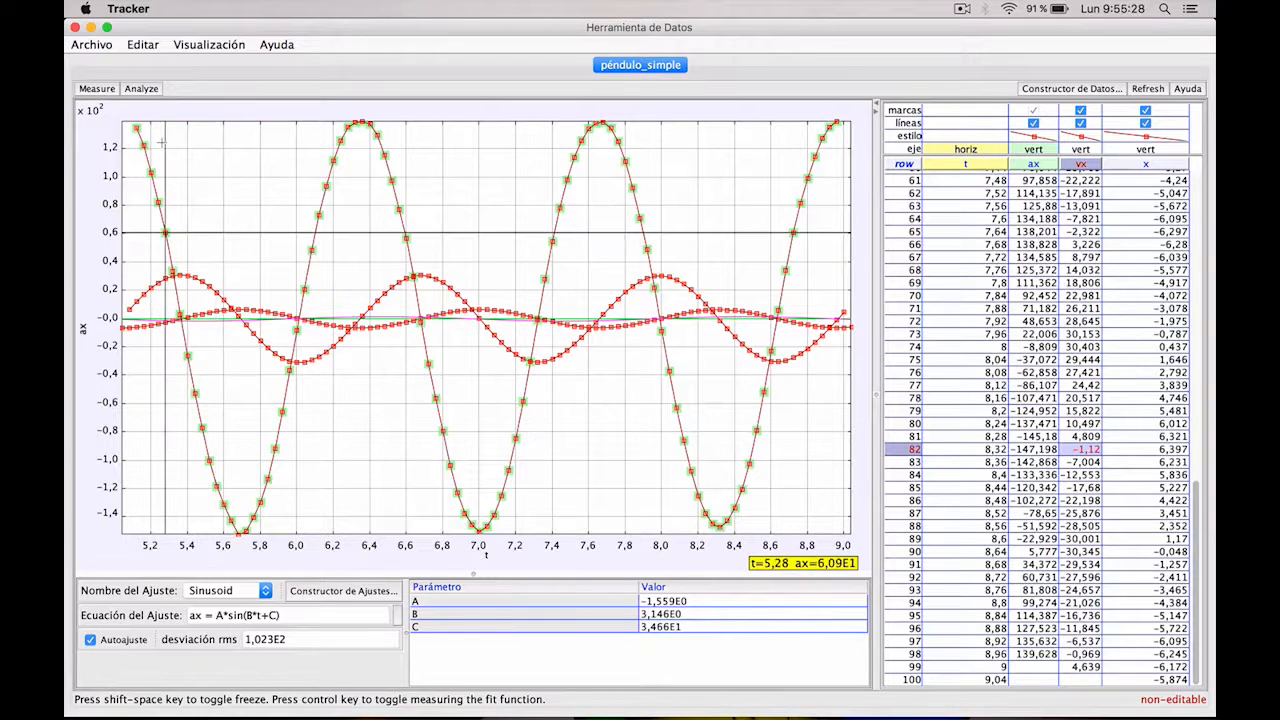
click(99, 119)
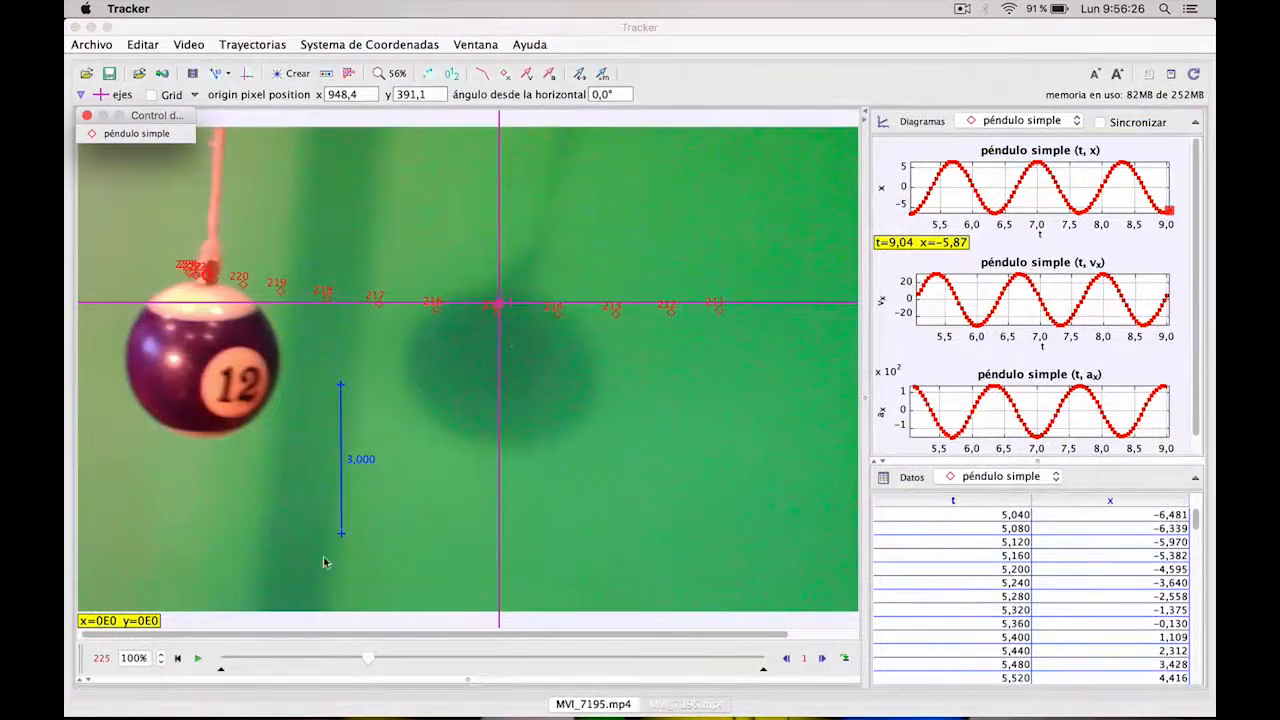
click(199, 659)
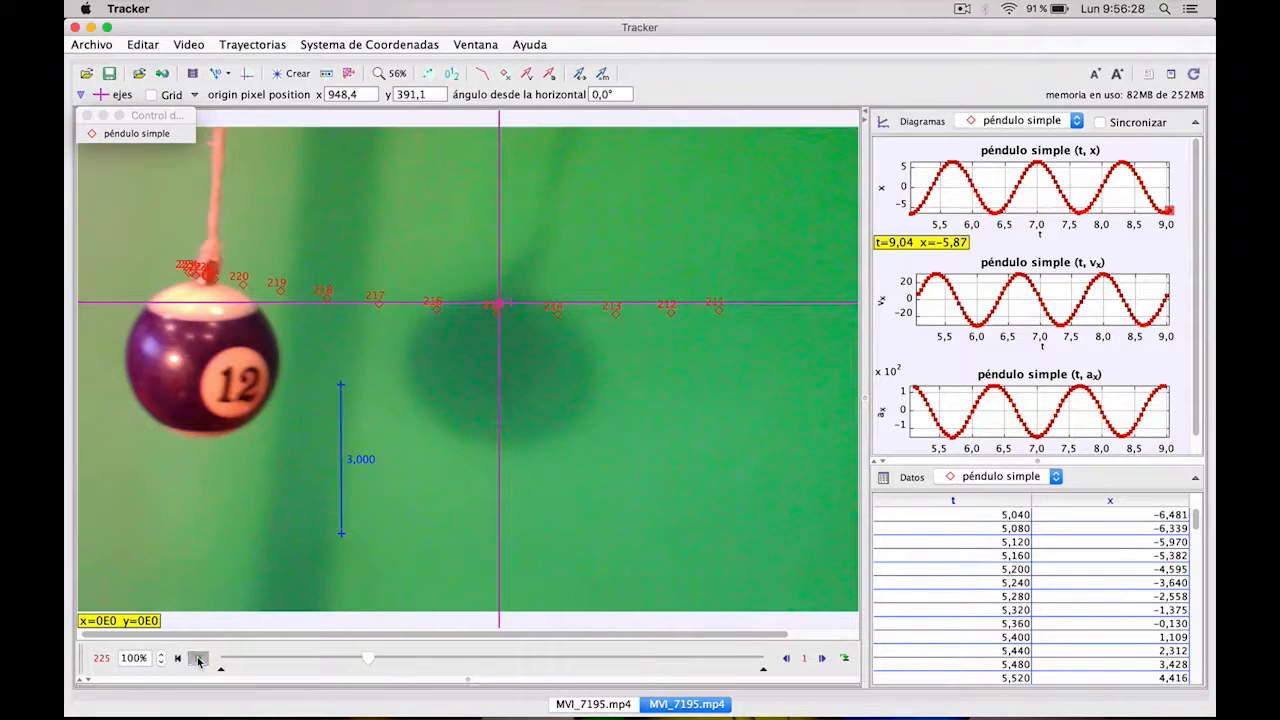